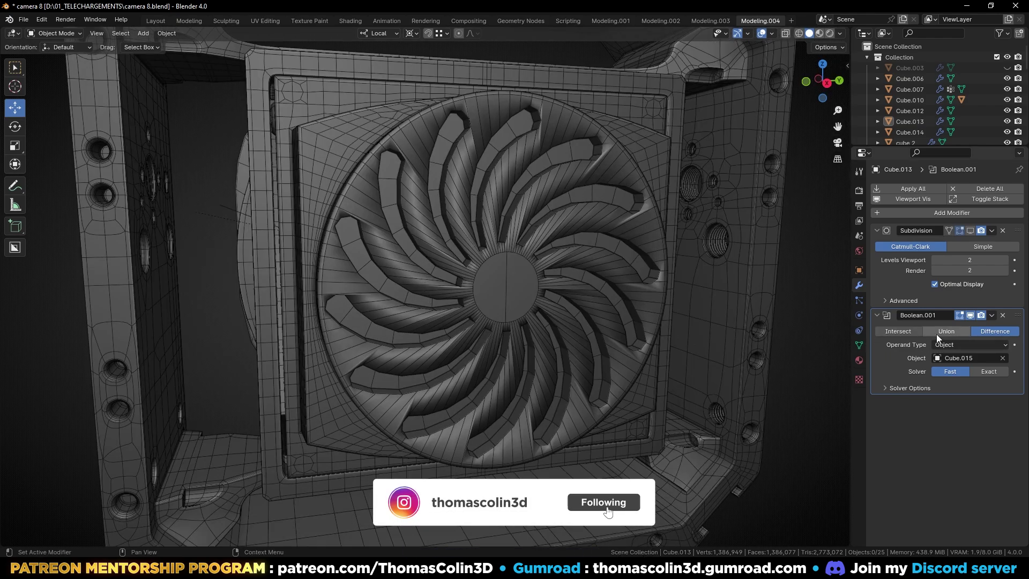
Apply the Boolean.001 modifier to the fan panel, isolate the panel and open its mesh for editing in a front view
key("ctrl+a")
left_click(487, 252)
key("shift+h")
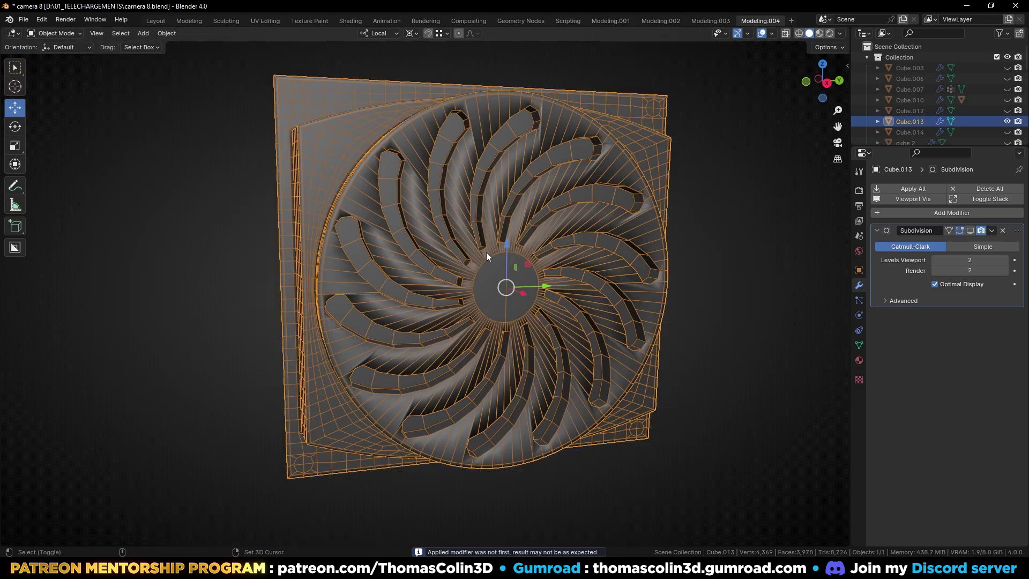
middle_click_drag(461, 228, 504, 230)
left_click(702, 227)
middle_click_drag(573, 274, 532, 278)
scroll(532, 278, "up", 1)
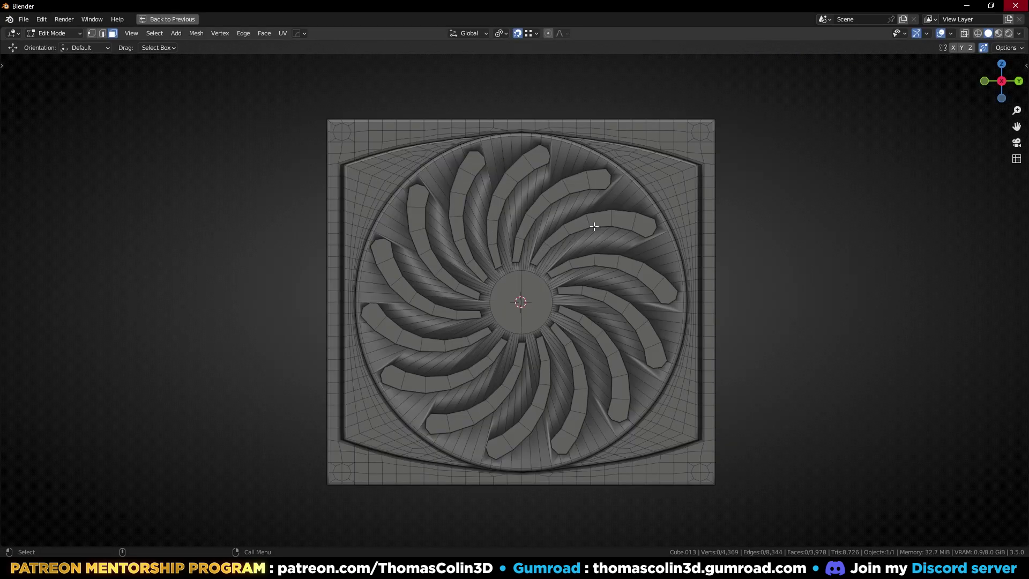
Annotate one curved blade's outline over the fan, with short cross strokes along its sides and a large ring around the hub
mouse_move(499, 277)
left_mouse_down()
mouse_move(483, 232)
mouse_move(511, 147)
mouse_move(561, 147)
left_mouse_up()
left_click_drag(542, 182, 507, 231)
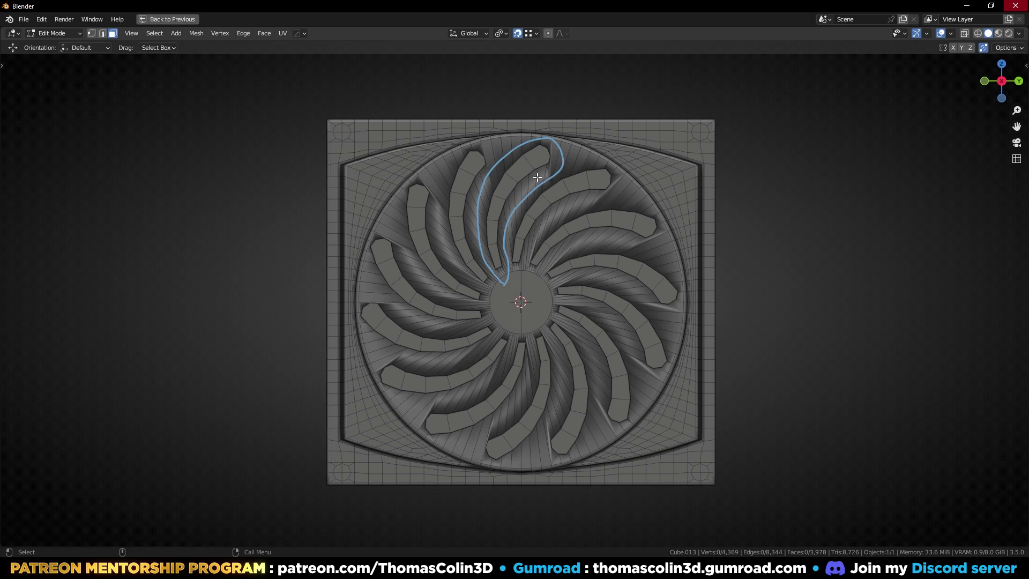
left_click_drag(518, 180, 535, 197)
left_click_drag(508, 200, 527, 212)
left_click_drag(499, 220, 523, 225)
left_click_drag(498, 240, 518, 238)
left_click_drag(489, 194, 459, 190)
mouse_move(539, 207)
left_mouse_down()
mouse_move(609, 282)
mouse_move(514, 382)
mouse_move(432, 250)
mouse_move(454, 232)
left_mouse_up()
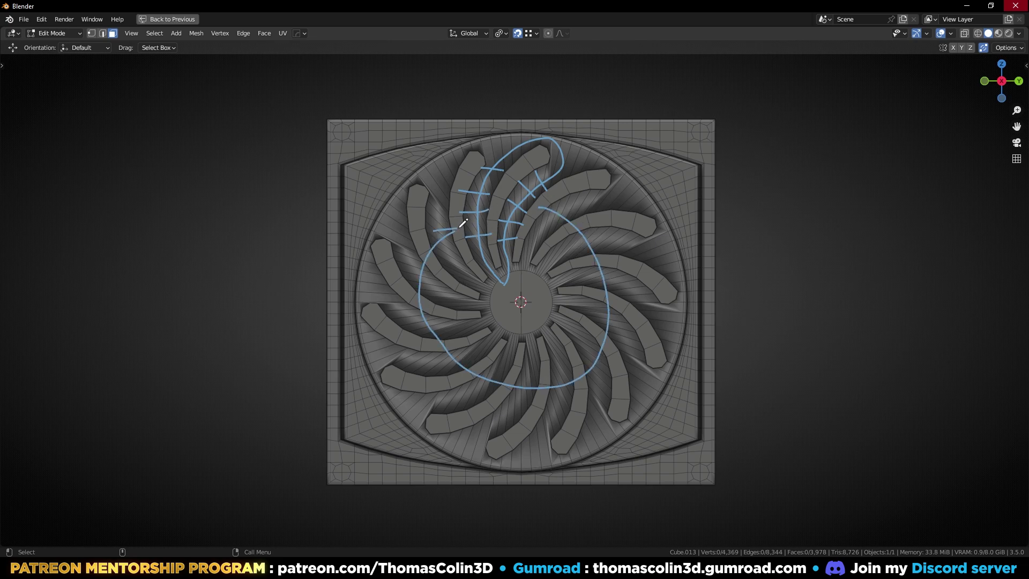
Mark the circular edge loop around the outer border of the fan disc as a seam
key("2")
mouse_move(574, 370)
middle_mouse_down()
mouse_move(669, 365)
mouse_move(636, 356)
mouse_move(664, 362)
middle_mouse_up()
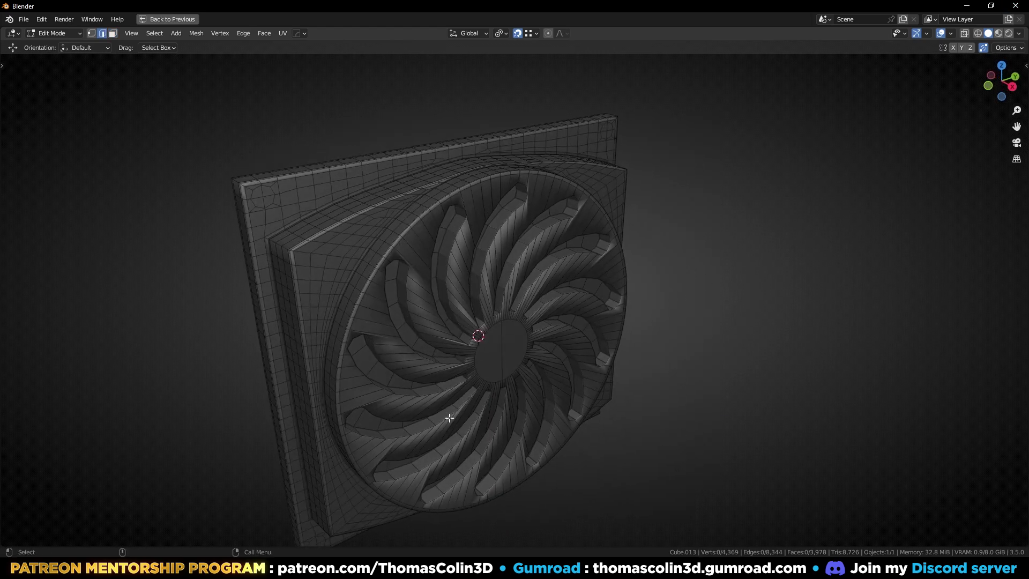
scroll(549, 361, "up", 3)
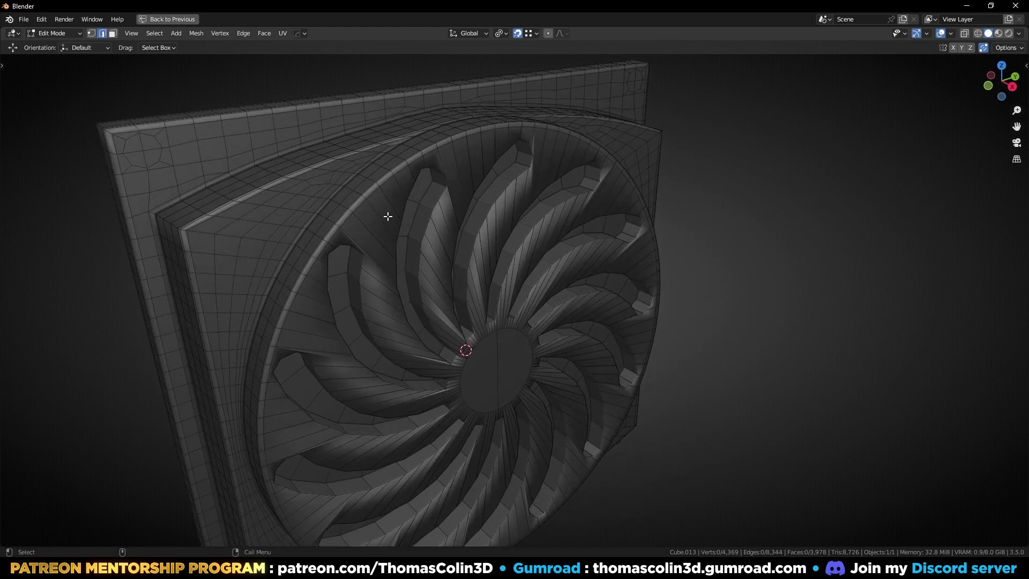
middle_click_drag(385, 180, 403, 198)
left_click(402, 197, "alt")
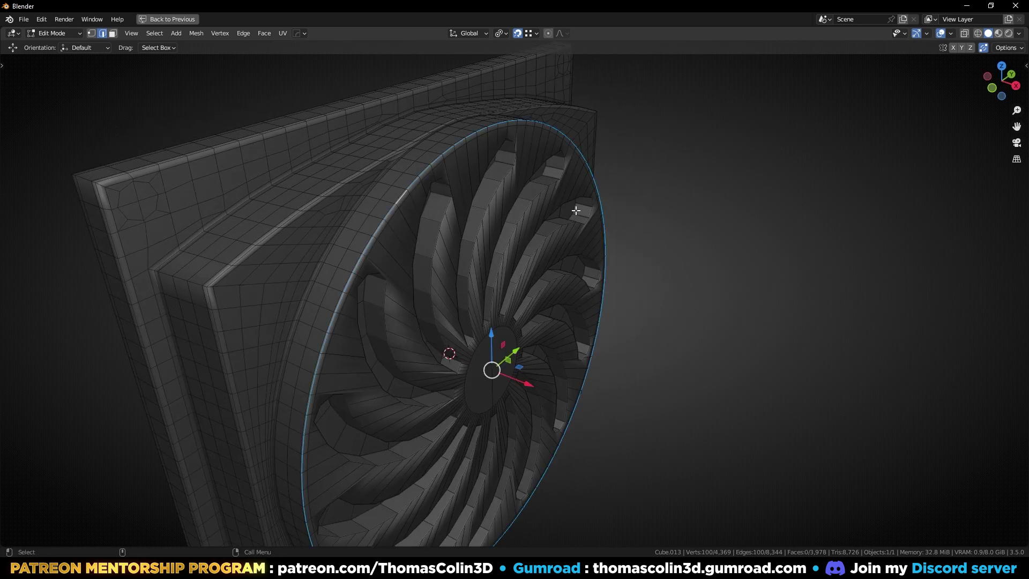
right_click(532, 204)
left_click(485, 375)
left_click(800, 285)
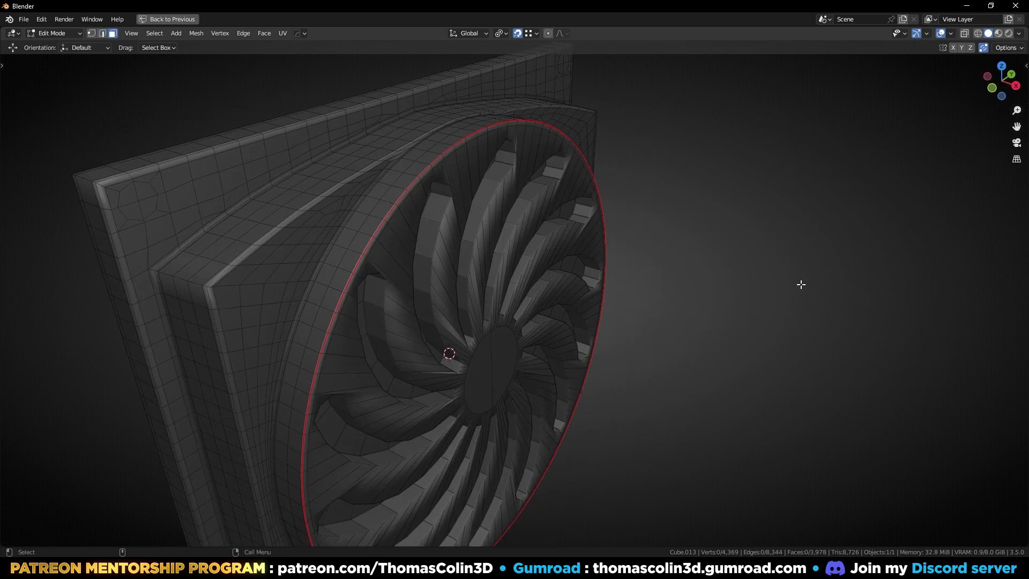
Select all linked faces of the fan disc inside the seam and separate the selection into its own object
middle_click_drag(800, 285, 539, 303)
key("l")
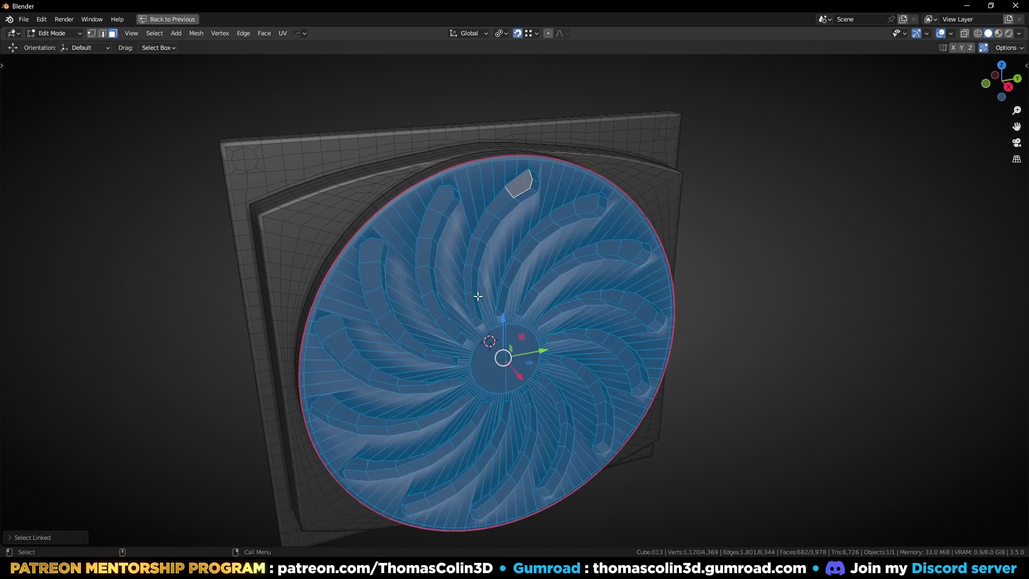
key("p")
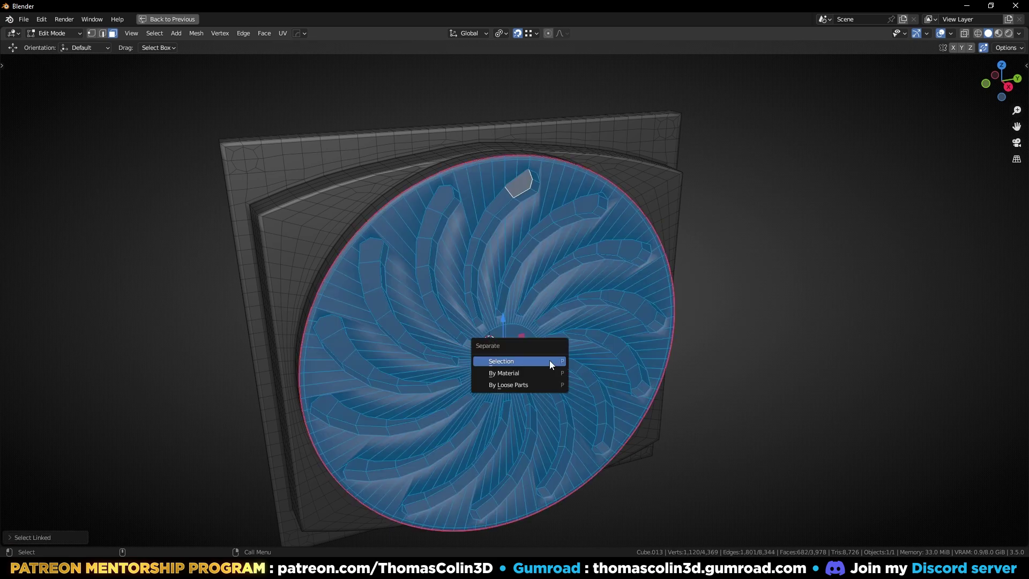
left_click(545, 359)
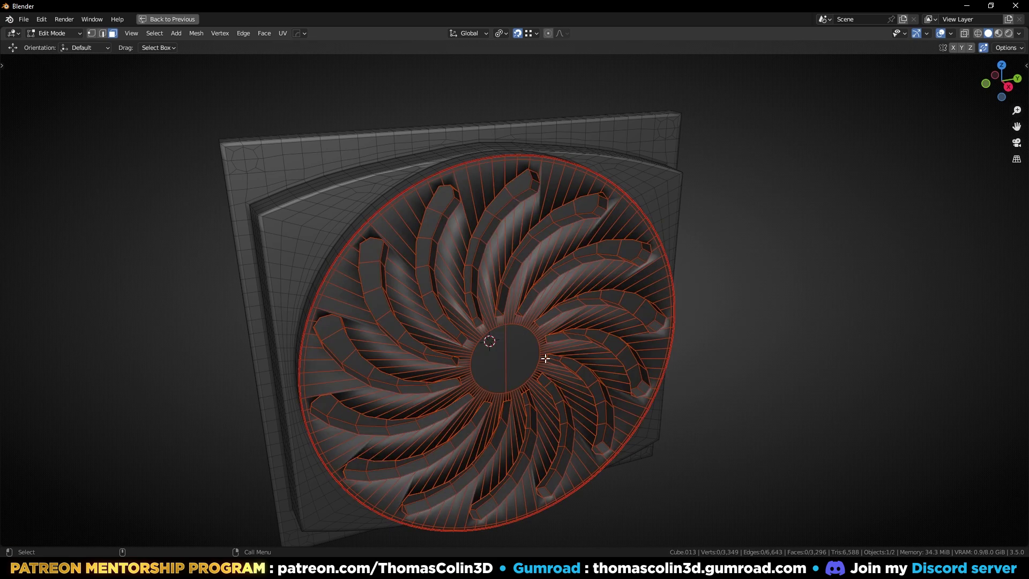
Isolate the separated fan disc from its frame and open its mesh for editing
key("Tab")
left_click(350, 215)
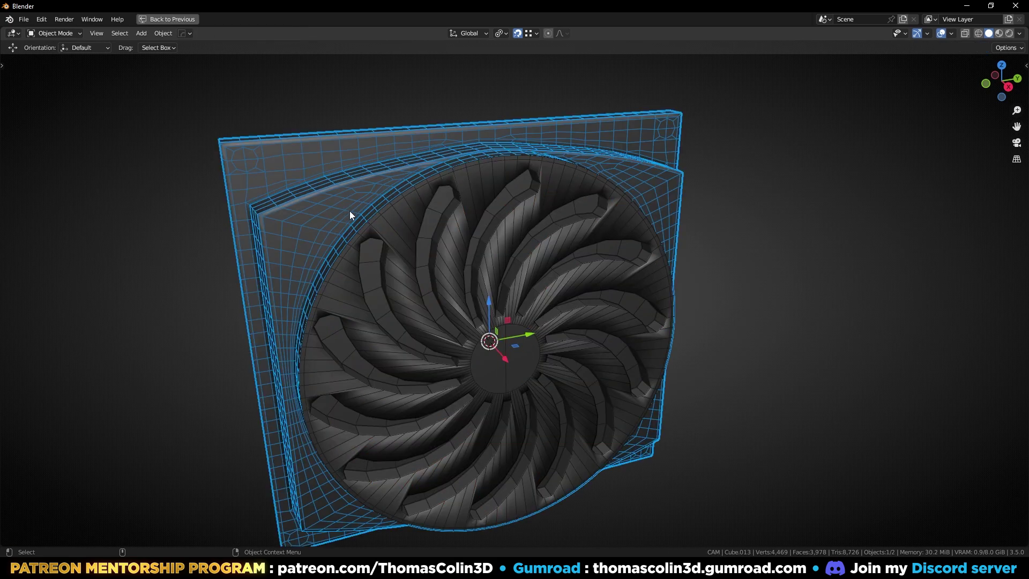
left_click(404, 230)
key("slash")
key("Tab")
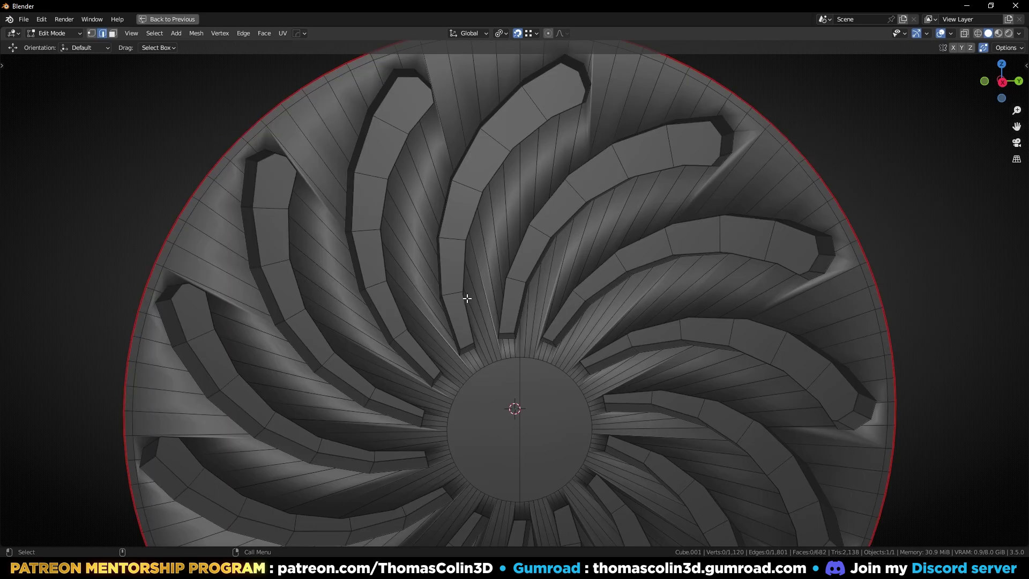
Select the neighbouring long edges that cross the channel between the two upper blades
left_click(504, 212)
left_click(520, 204, "shift")
left_click(536, 171, "shift")
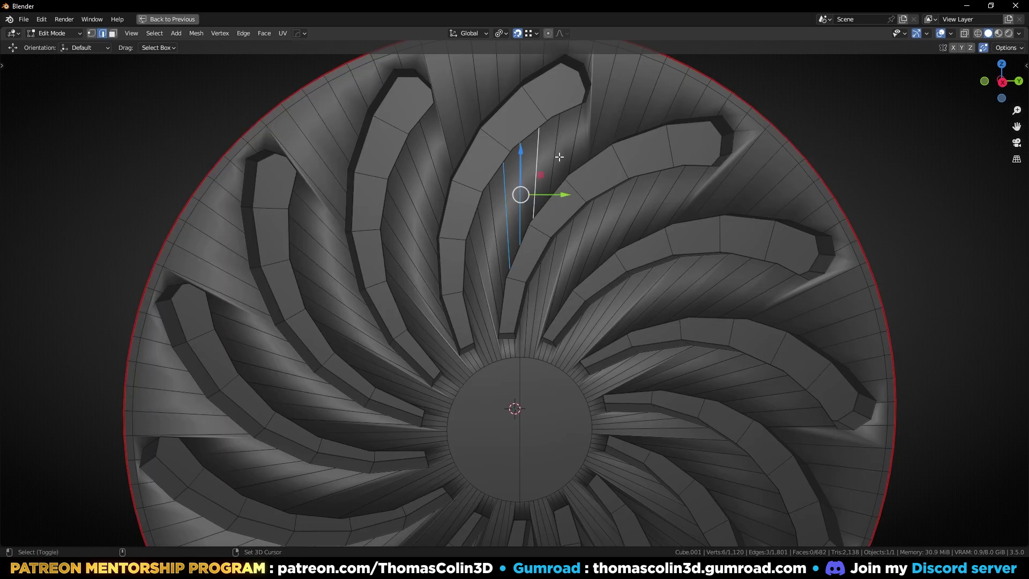
left_click(555, 145, "shift")
left_click(485, 241, "shift")
left_click(485, 242, "shift")
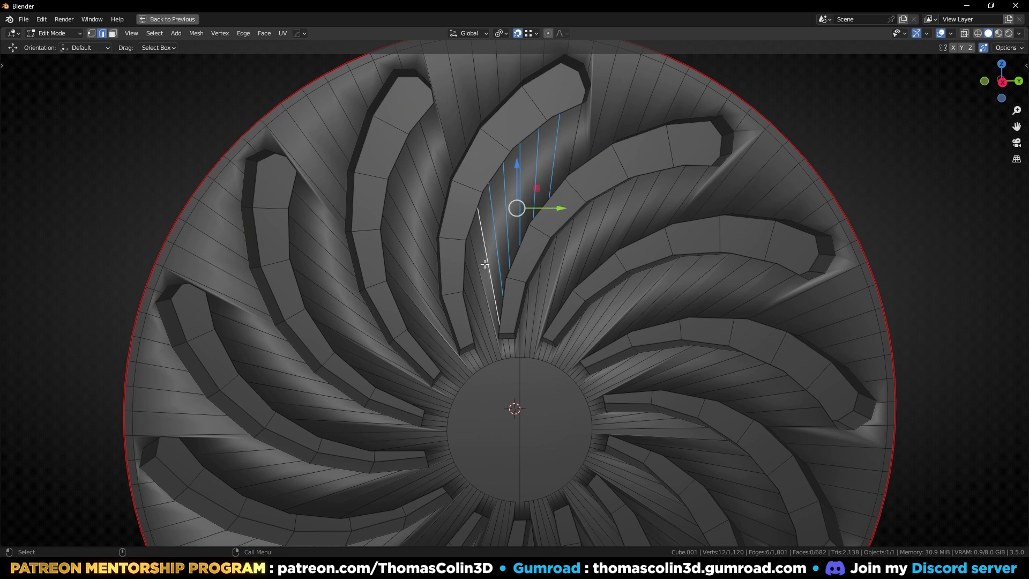
Try to connect three pairs of opposite vertices with cuts across the channel between the two upper blades
key("1")
left_click(466, 241)
left_click(519, 246, "shift")
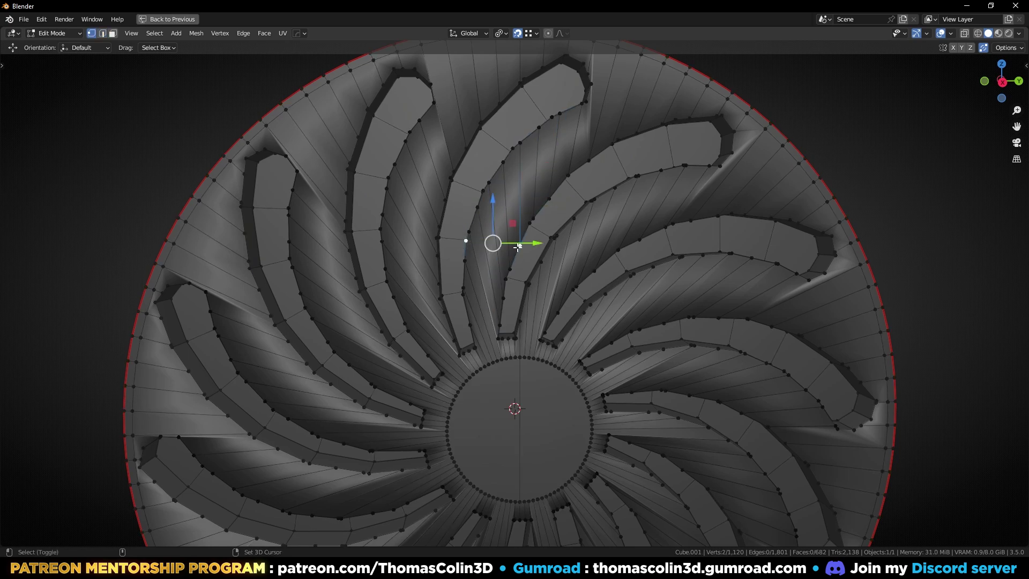
key("j")
left_click(482, 194)
left_click(534, 219, "shift")
key("j")
left_click(512, 148)
left_click(568, 176, "shift")
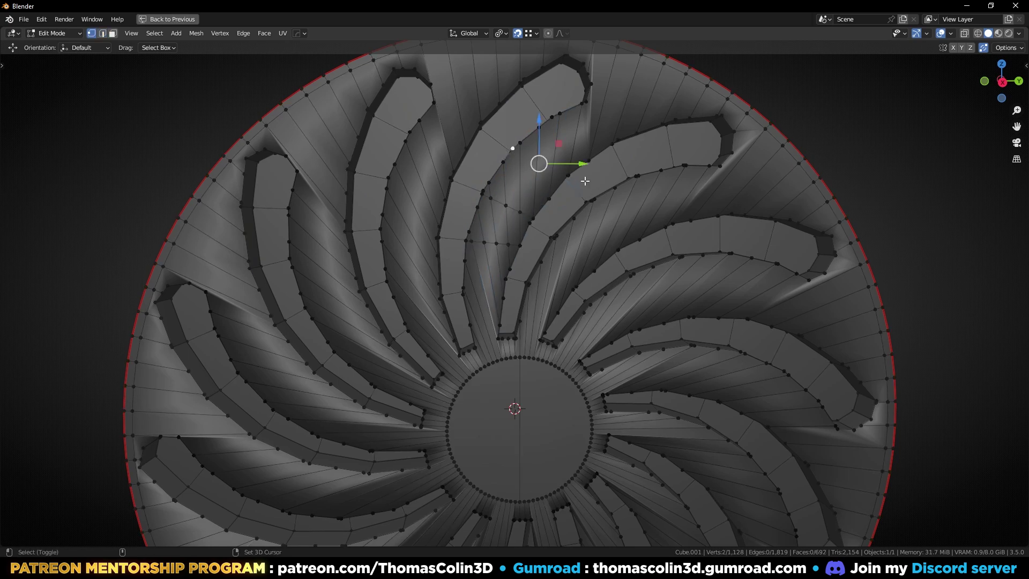
key("j")
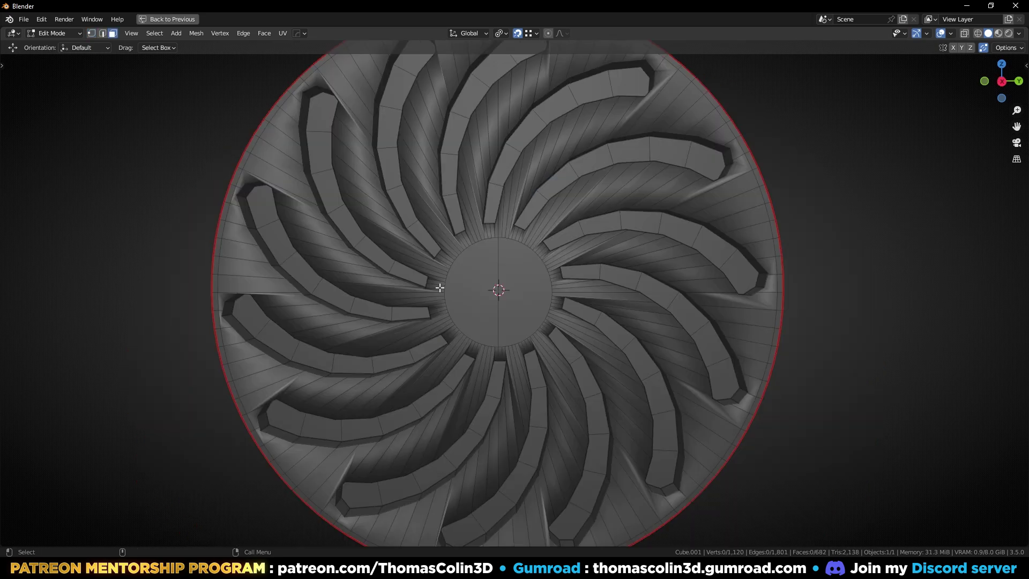
Delete the two faces that fill the central hub circle of the fan disc
left_click_drag(470, 284, 539, 309)
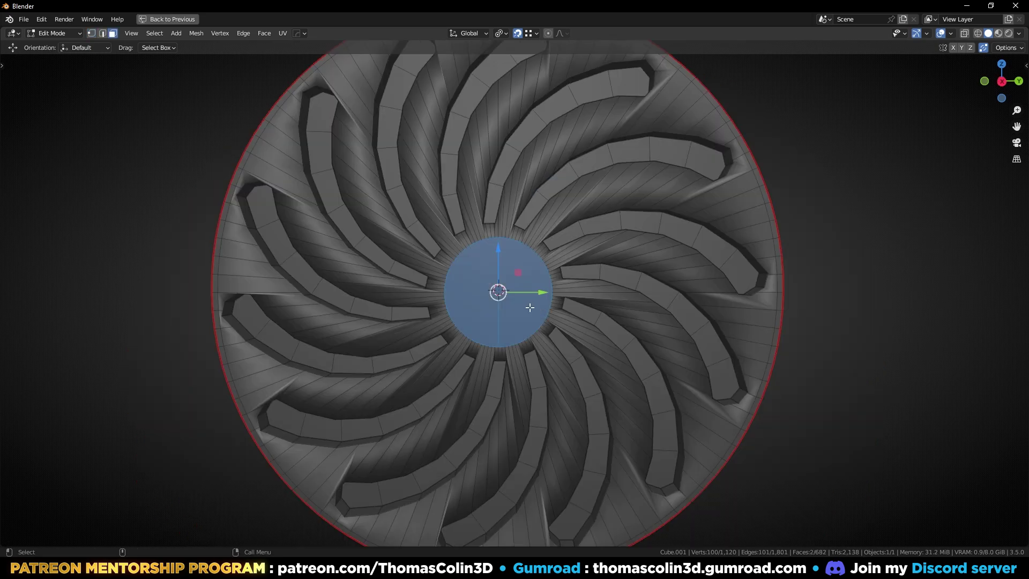
key("x")
left_click(504, 303)
Try to dissolve the radial edges around the upper half of the hub opening, without the rim loop
middle_click_drag(437, 246, 470, 340, "shift")
key("2")
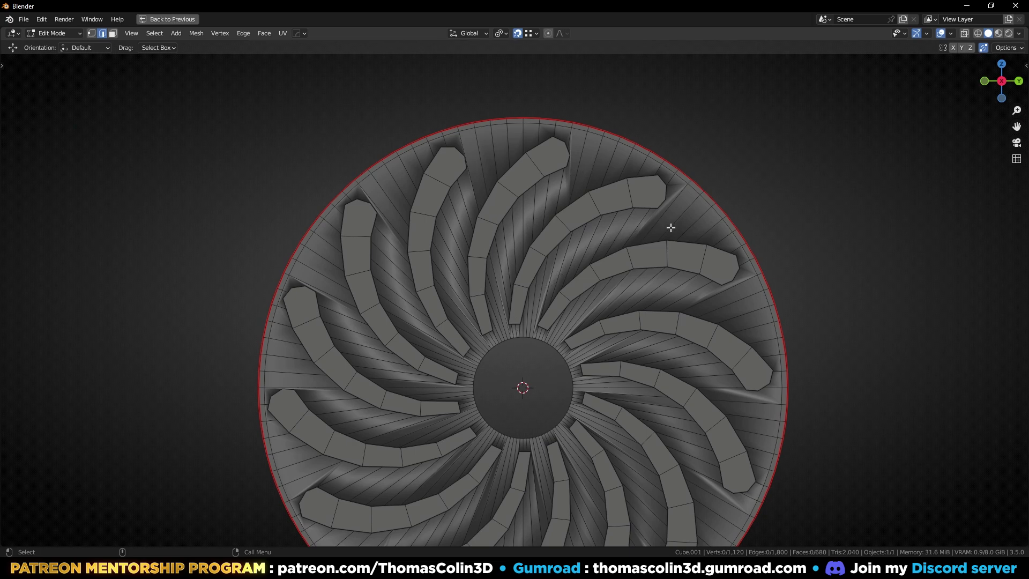
scroll(542, 372, "up", 5)
key("c")
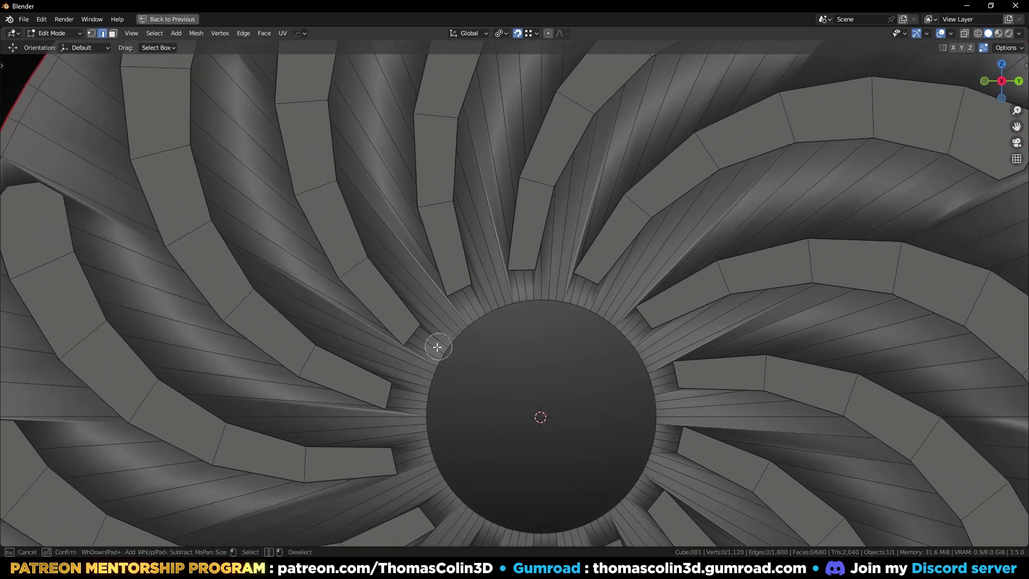
mouse_move(437, 347)
left_mouse_down()
mouse_move(397, 338)
mouse_move(445, 290)
mouse_move(555, 288)
mouse_move(598, 299)
mouse_move(643, 347)
mouse_move(602, 349)
left_mouse_up()
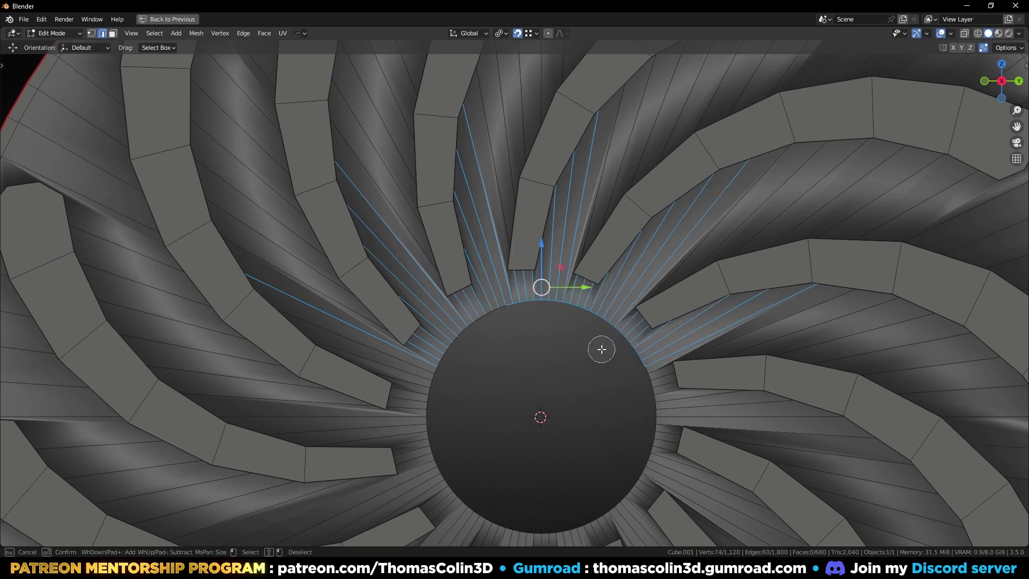
right_click(598, 342)
left_click(604, 321, "alt+shift")
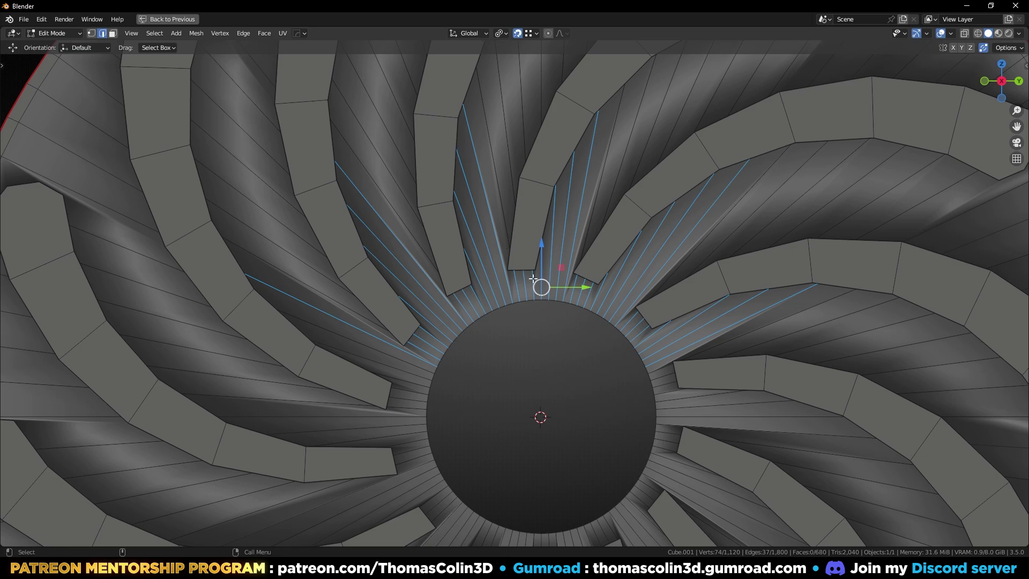
key("ctrl+x")
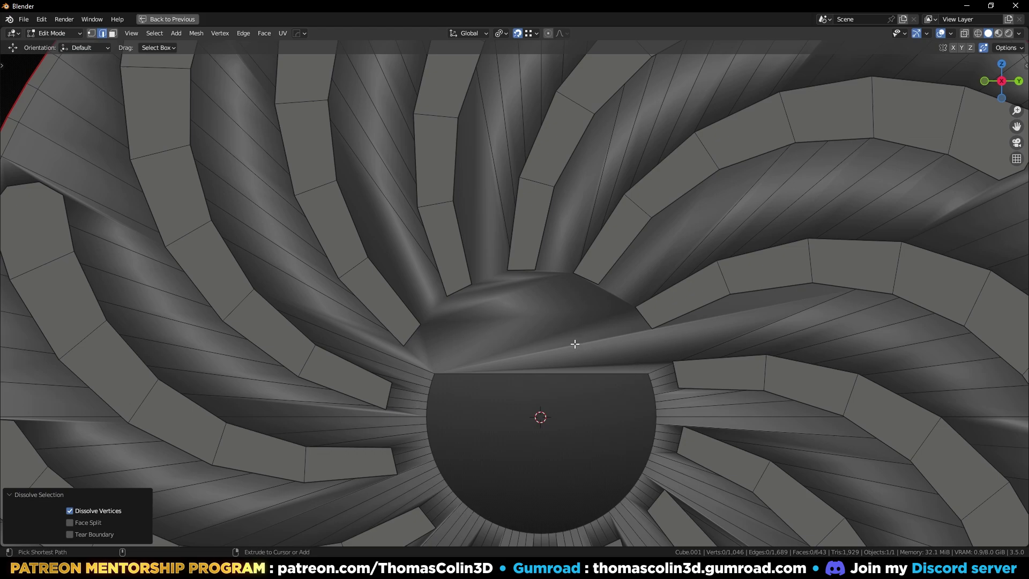
key("ctrl+z")
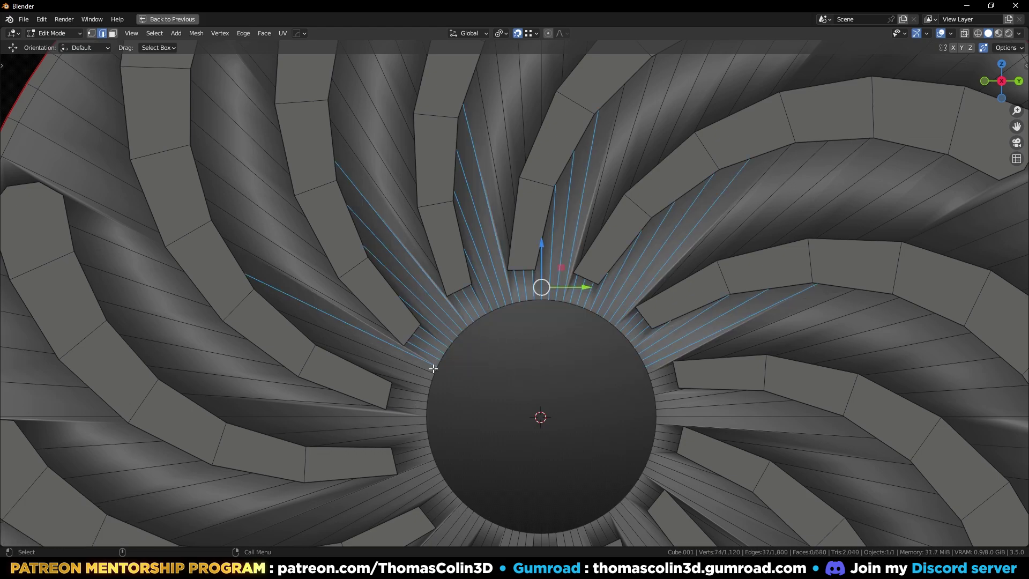
left_click(581, 377)
Turn off snapping and extrude the hub opening's edge loop inward along X by about -0.0406 m
left_click_drag(580, 377, 518, 435, "alt")
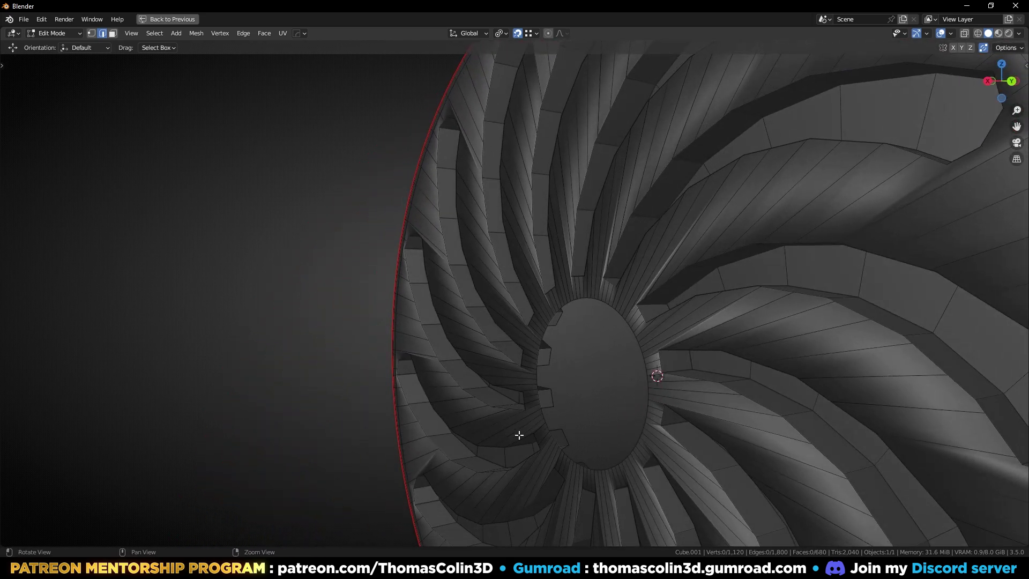
middle_click_drag(520, 435, 536, 407)
left_click(583, 346, "alt")
middle_click_drag(583, 346, 535, 405)
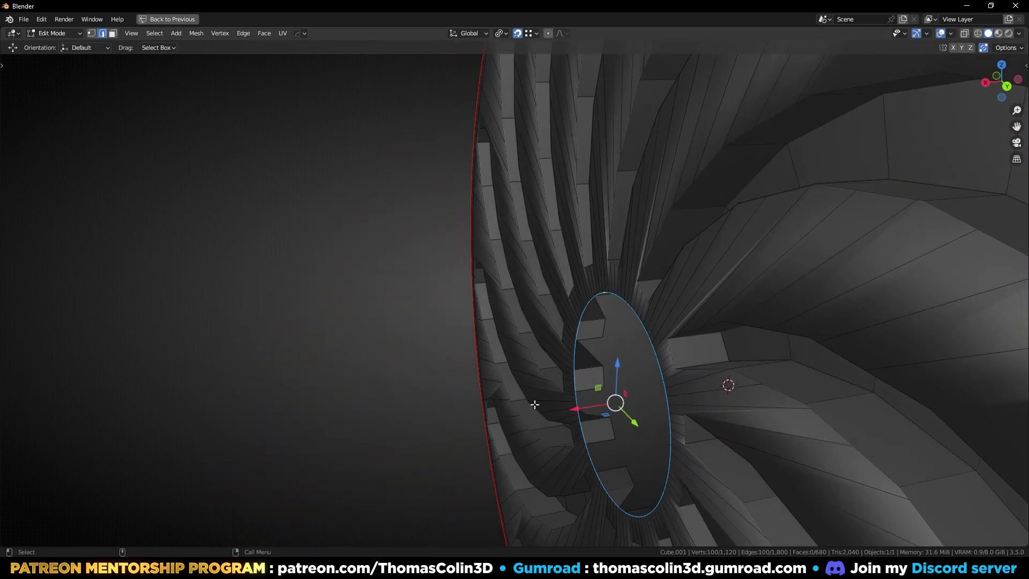
key("shift+Tab")
key("e")
key("x")
left_click(541, 375)
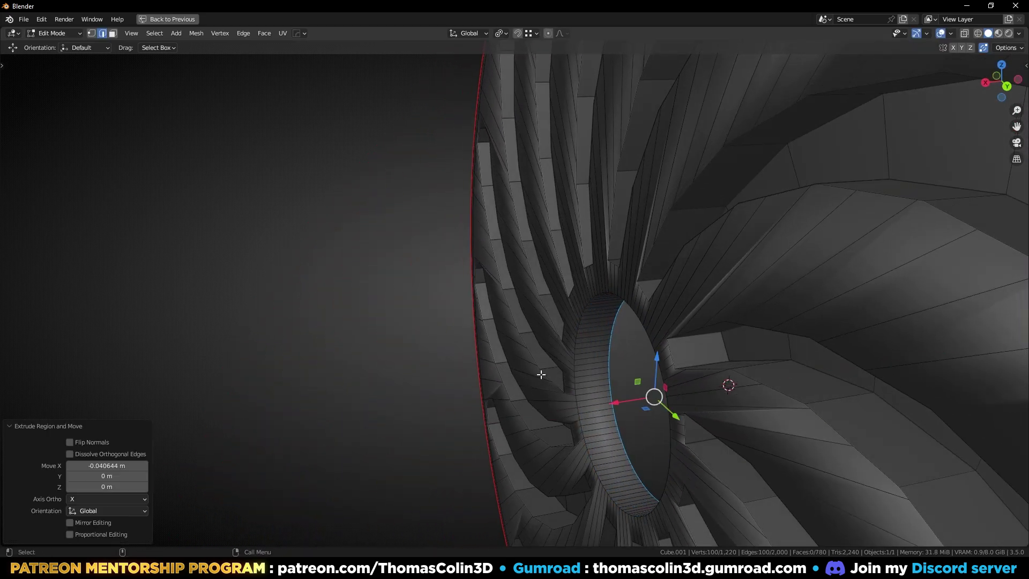
Bevel the front edge loop of the hub hole with a 0.0127 m width, 2 segments and a shape of 1.000
left_click(290, 275)
left_click_drag(482, 371, 530, 345, "alt")
left_click(536, 341, "alt")
middle_click_drag(560, 322, 574, 323)
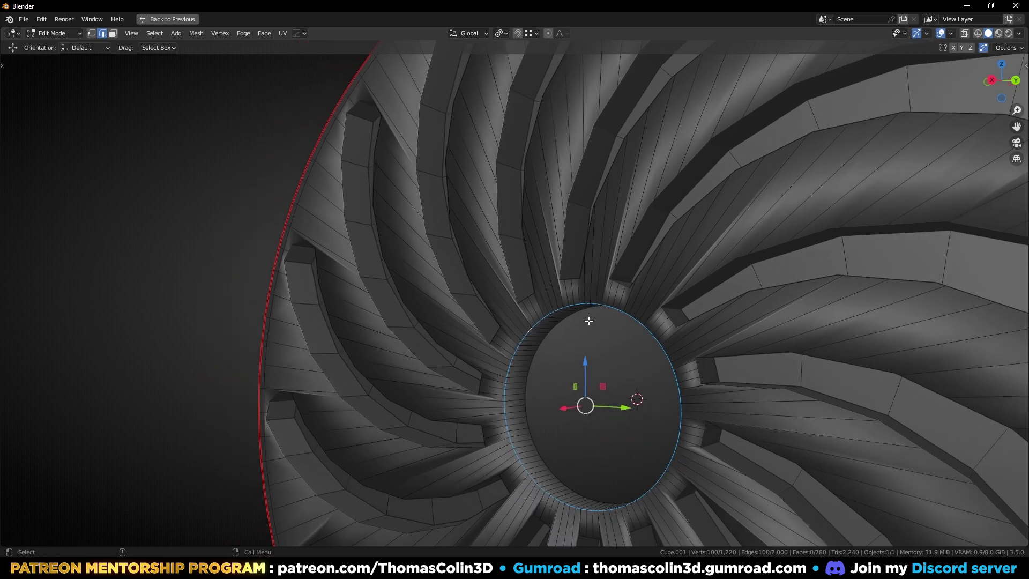
key("ctrl+b")
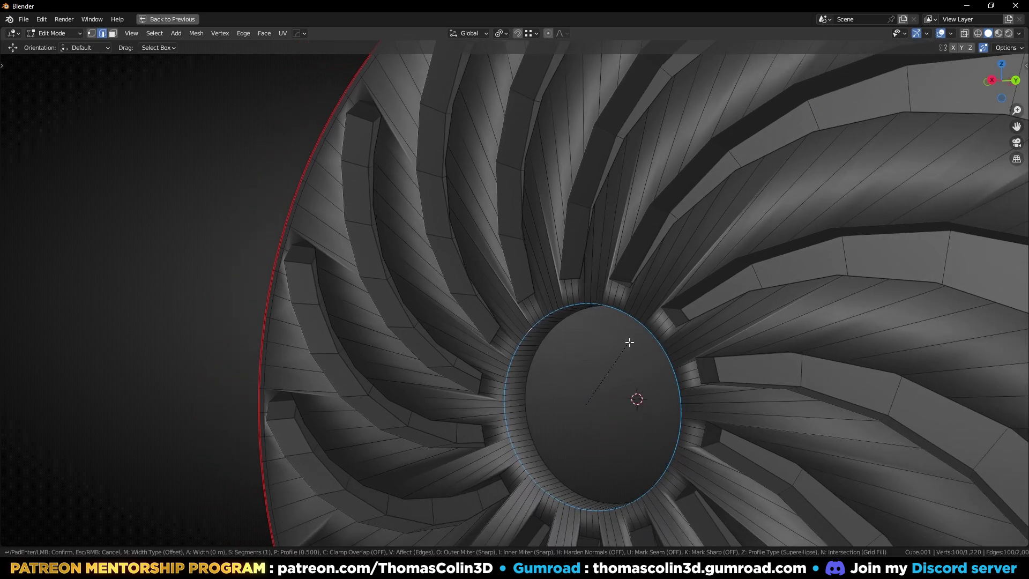
scroll(646, 341, "up", 1)
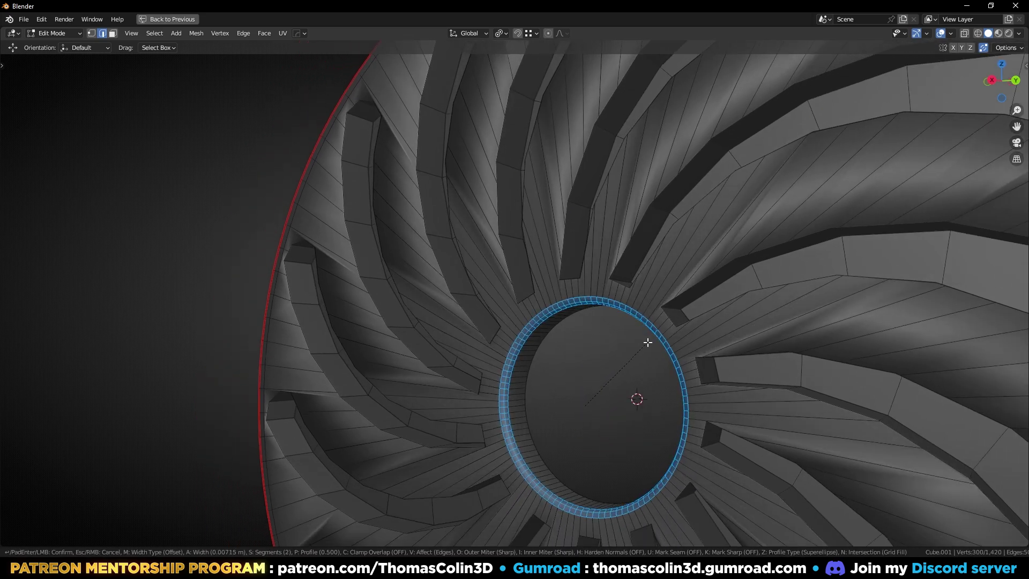
key("p")
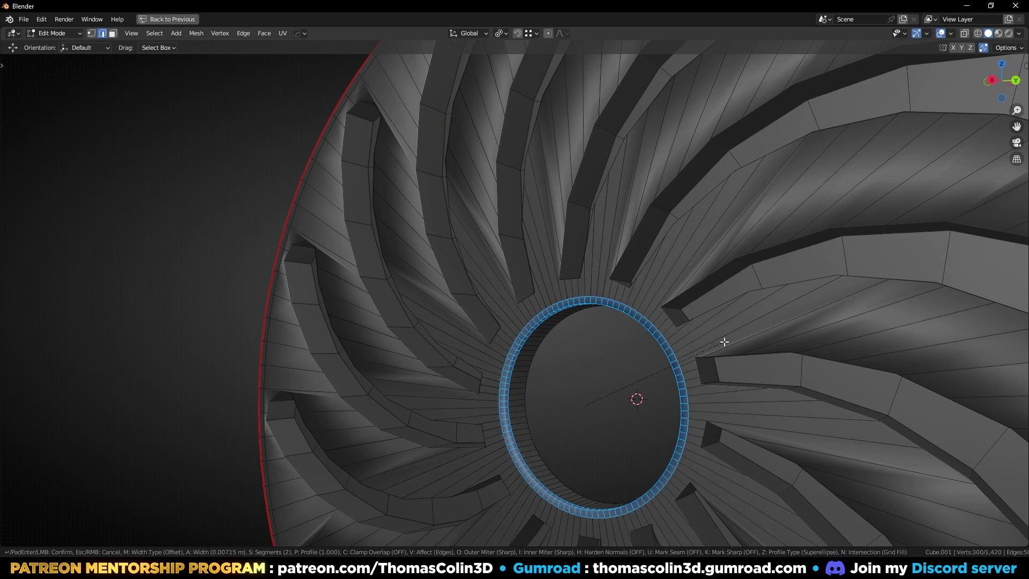
left_click(636, 350)
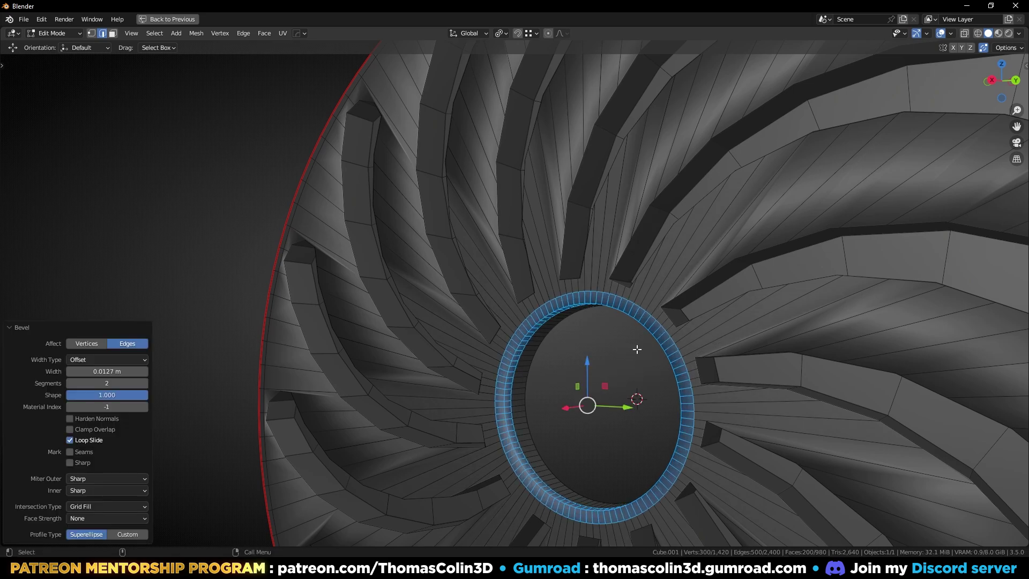
Dissolve the radial edges around the upper half of the bevelled hub rim, keeping the rim's edge loop
middle_click_drag(597, 341, 593, 248)
left_click(594, 250, "alt")
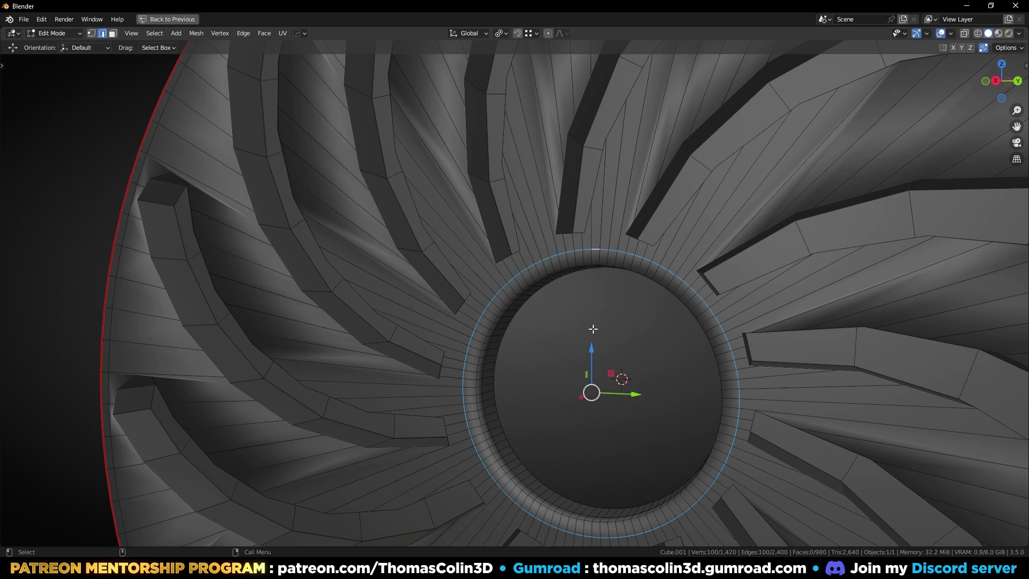
key("alt+a")
middle_click_drag(594, 329, 617, 334)
middle_click_drag(617, 333, 545, 426, "shift")
scroll(524, 326, "up", 3)
key("c")
mouse_move(361, 448)
left_mouse_down()
mouse_move(379, 398)
mouse_move(420, 344)
mouse_move(457, 315)
mouse_move(562, 281)
mouse_move(659, 280)
mouse_move(793, 340)
left_mouse_up()
key("Escape")
left_click(647, 312, "ctrl+alt+shift")
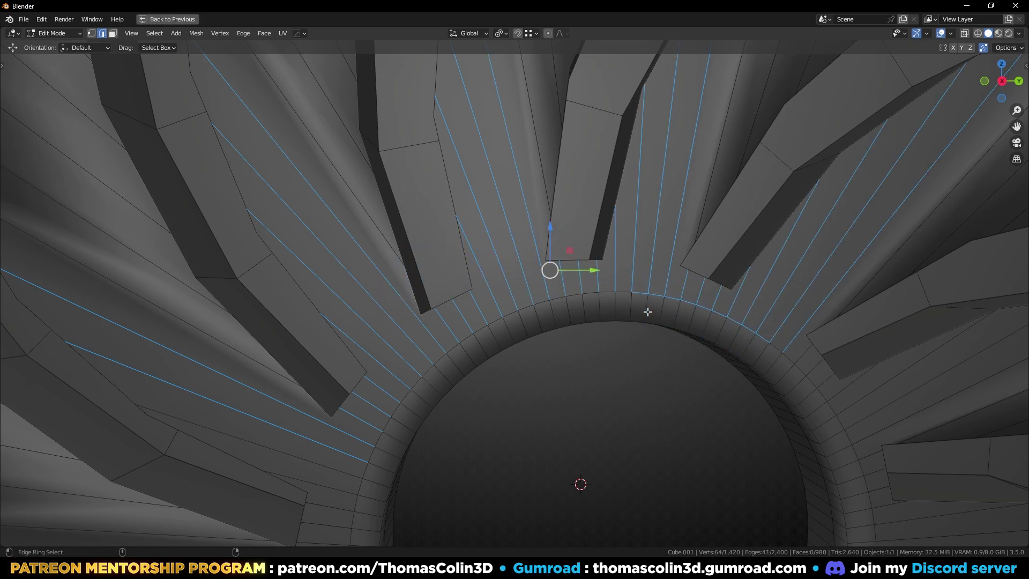
left_click(642, 295, "alt+shift")
right_click_drag(565, 312, 578, 284, "alt")
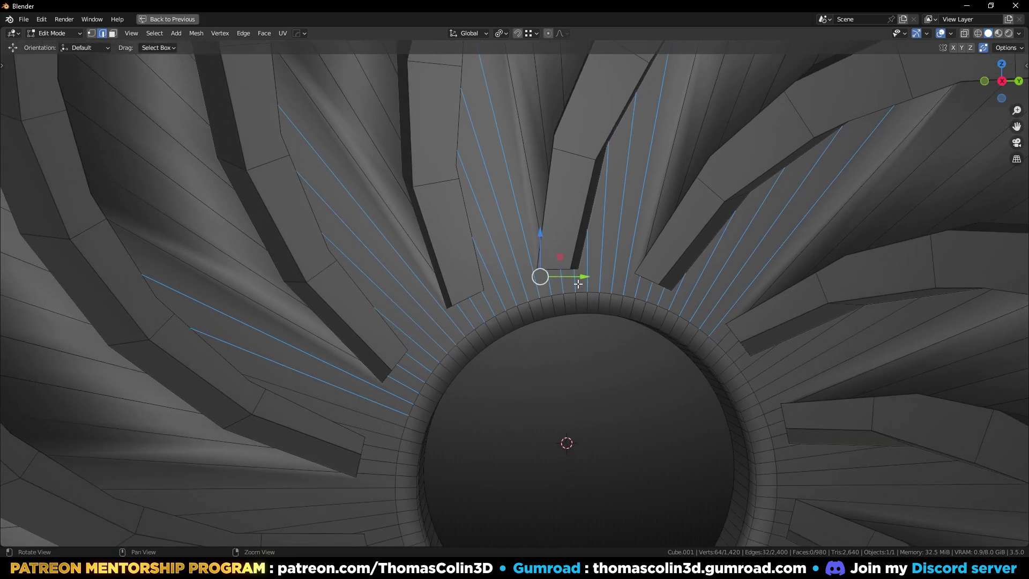
scroll(578, 284, "down", 2)
key("ctrl+x")
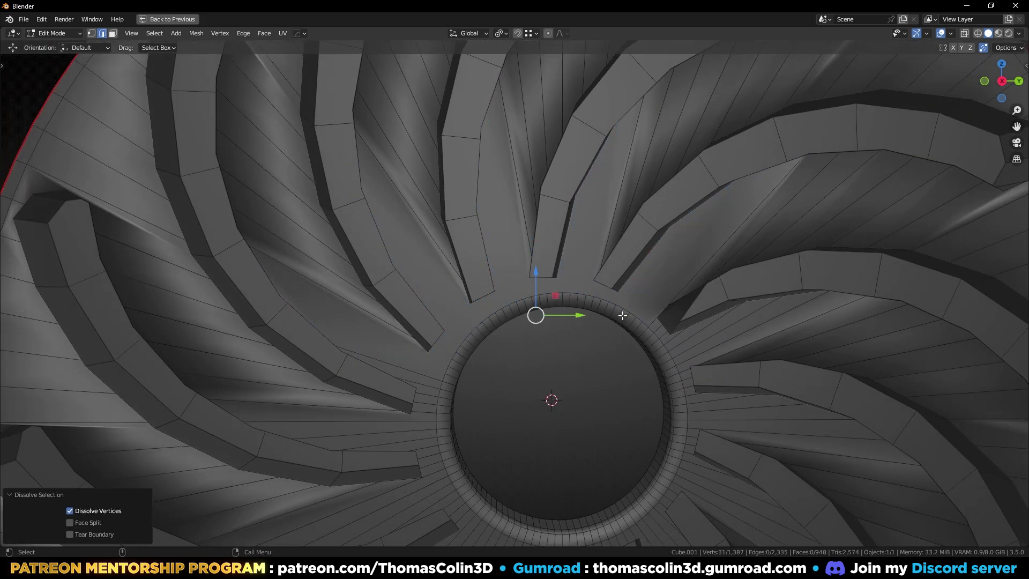
Dissolve the remaining radial edges on the front surface between the upper curved blade slots
key("alt+a")
scroll(542, 289, "down", 2)
middle_click_drag(550, 345, 566, 422, "shift")
scroll(533, 397, "up", 2)
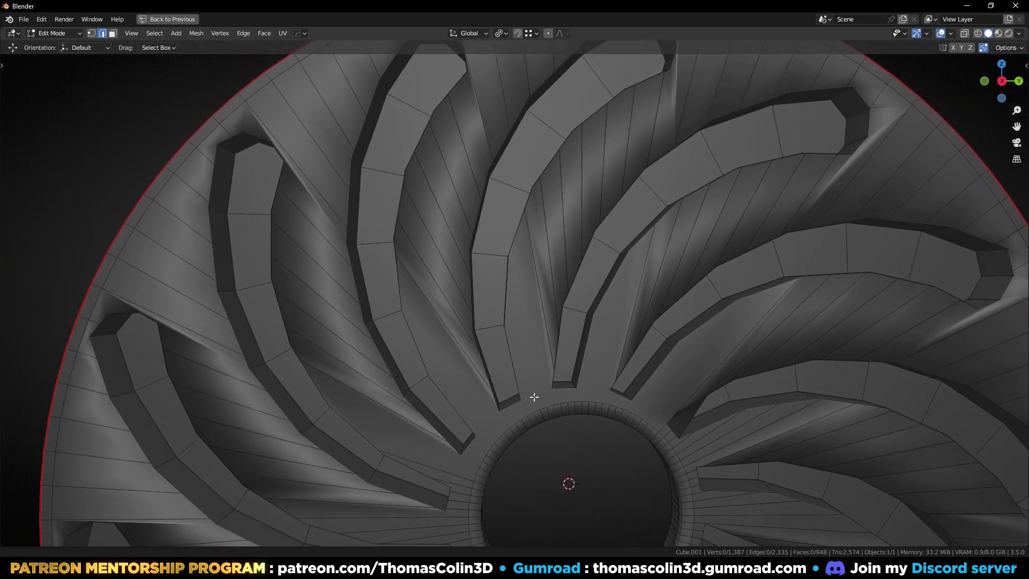
key("c")
mouse_move(410, 295)
left_mouse_down()
mouse_move(471, 111)
mouse_move(498, 63)
left_mouse_up()
mouse_move(535, 297)
left_mouse_down()
mouse_move(616, 133)
mouse_move(730, 67)
mouse_move(648, 272)
mouse_move(766, 211)
left_mouse_up()
key("Escape")
key("ctrl+x")
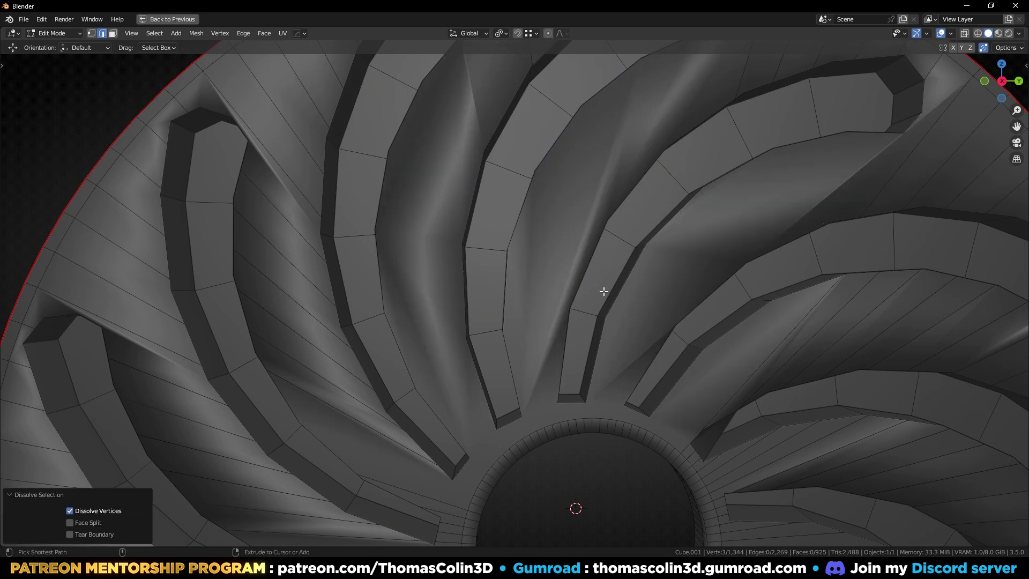
Dissolve the leftover radial edges between the outer ends of the upper blade slots and the disc's rim loop
scroll(603, 242, "down", 1)
scroll(602, 243, "down", 4)
scroll(349, 218, "up", 5)
key("c")
mouse_move(354, 214)
left_mouse_down()
mouse_move(428, 225)
mouse_move(644, 176)
mouse_move(705, 197)
left_mouse_up()
middle_click_drag(705, 197, 476, 179)
mouse_move(475, 179)
left_mouse_down()
mouse_move(781, 234)
mouse_move(815, 264)
left_mouse_up()
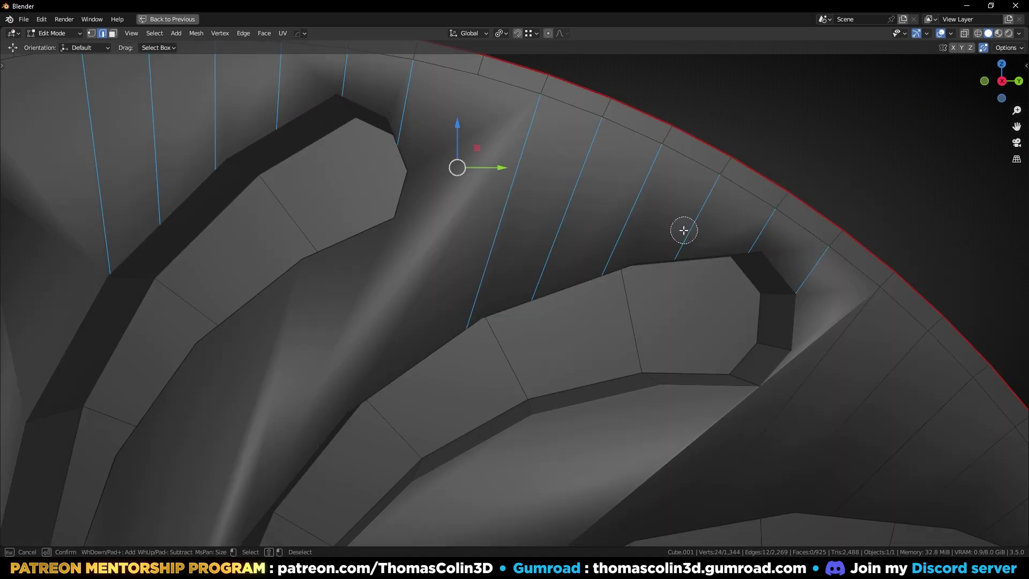
key("Escape")
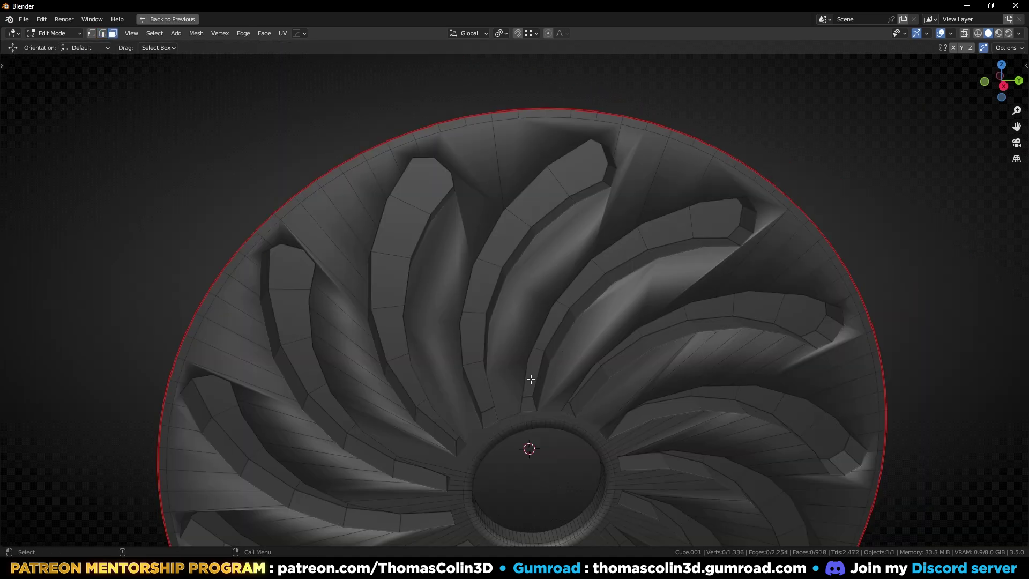
Select the floor faces of three neighbouring upper blade slots and inset them by about 0.005 m
left_click(531, 379)
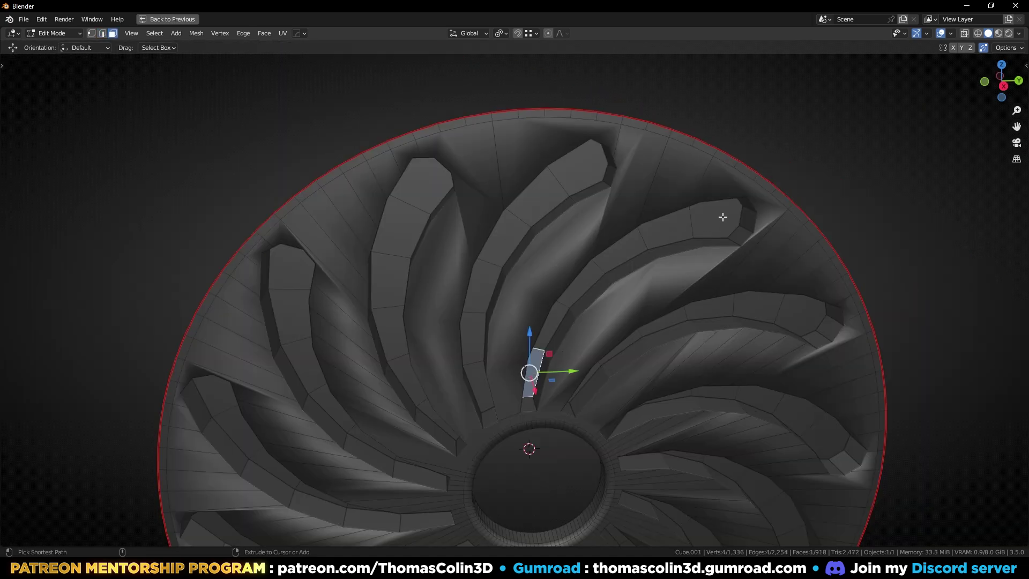
left_click(724, 214, "ctrl")
left_click(574, 161, "shift")
left_click(476, 395, "ctrl")
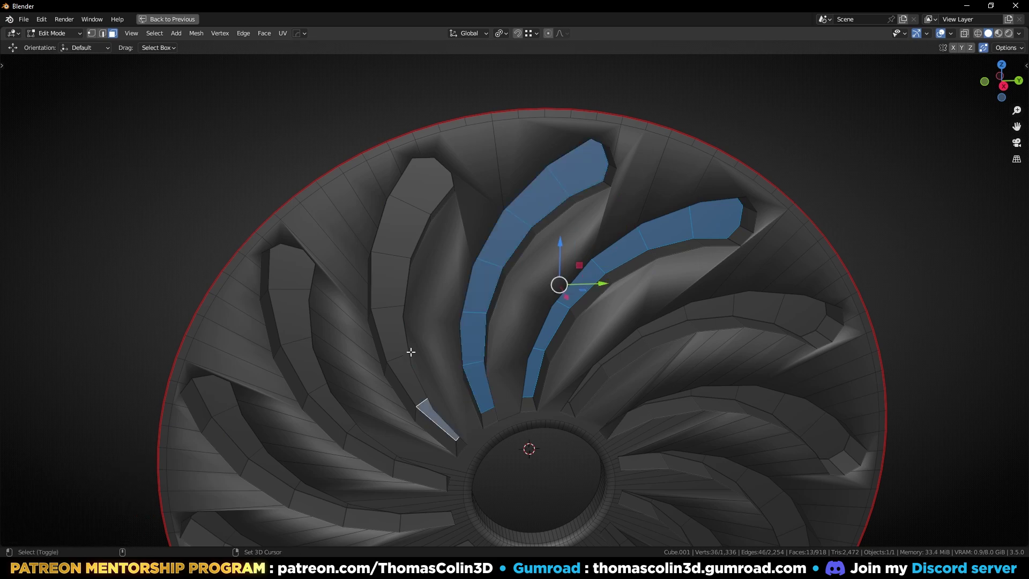
left_click(429, 179, "ctrl")
scroll(500, 298, "up", 6)
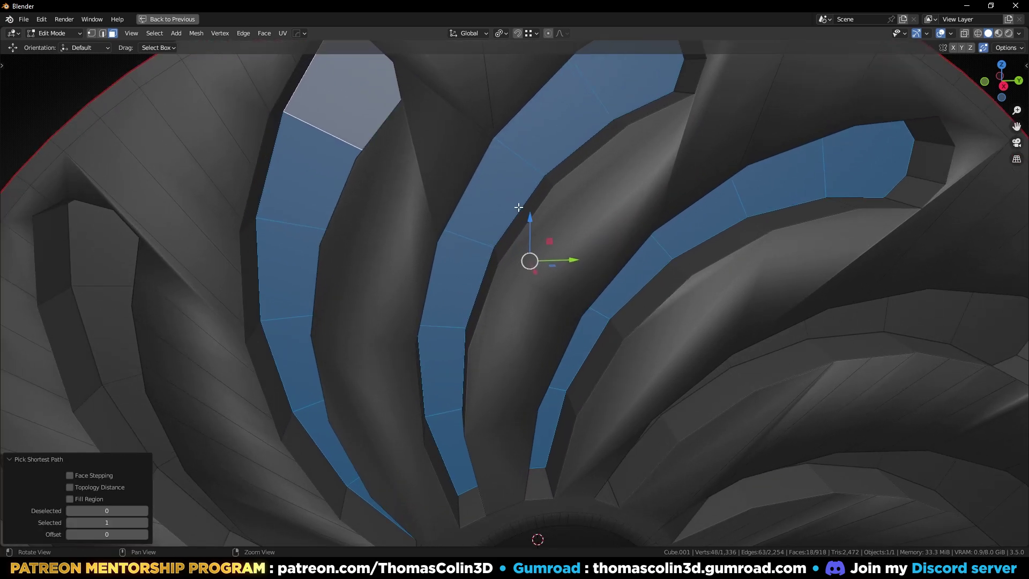
key("i")
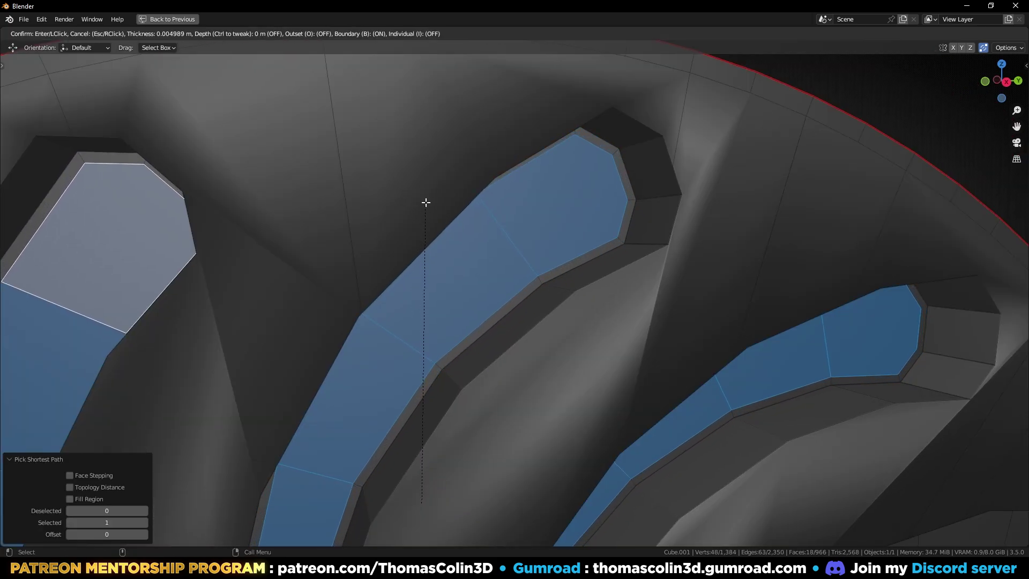
left_click(423, 202)
Grow the selection twice and deselect the floor faces so that only the three slots' side walls are selected
scroll(546, 244, "down", 4)
key("ctrl+KP_Add")
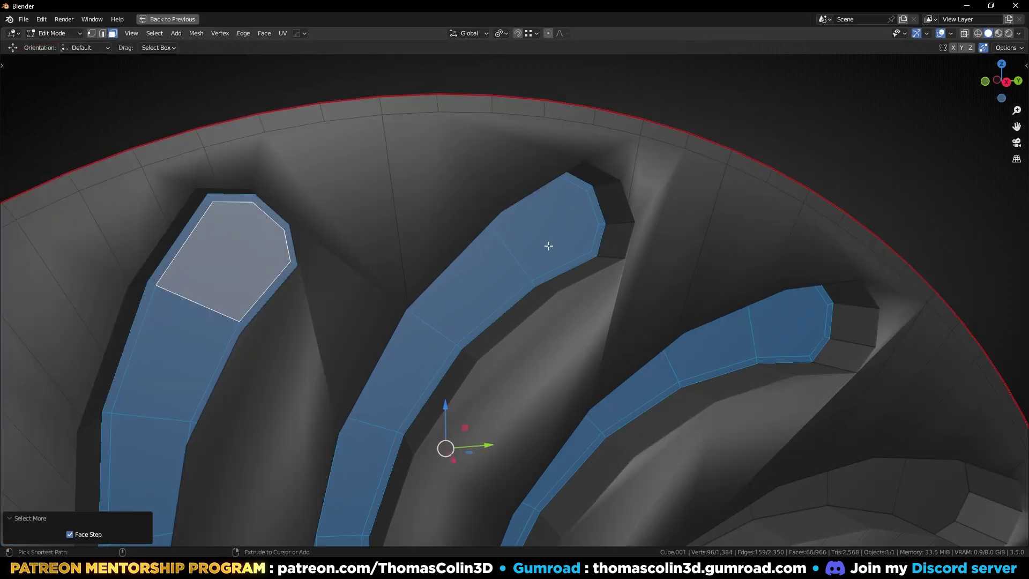
key("ctrl+KP_Add")
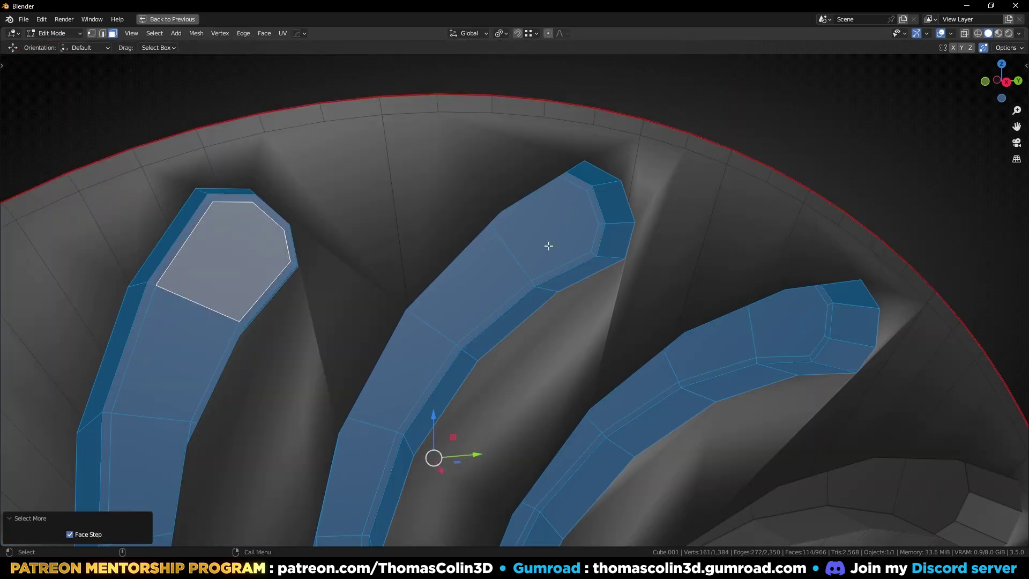
key("KP_7")
scroll(522, 240, "down", 5)
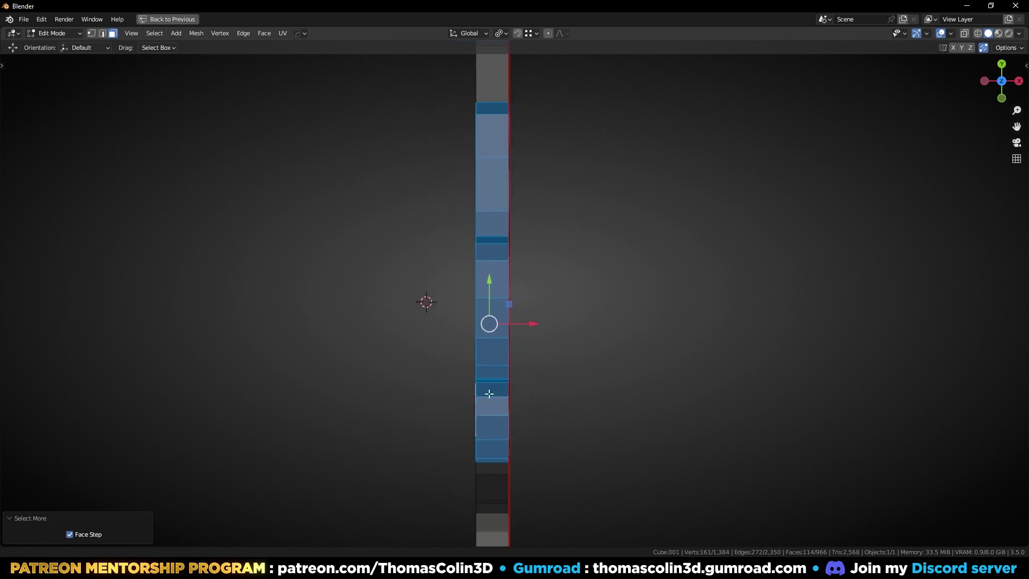
scroll(433, 177, "down", 4)
scroll(450, 225, "up", 5)
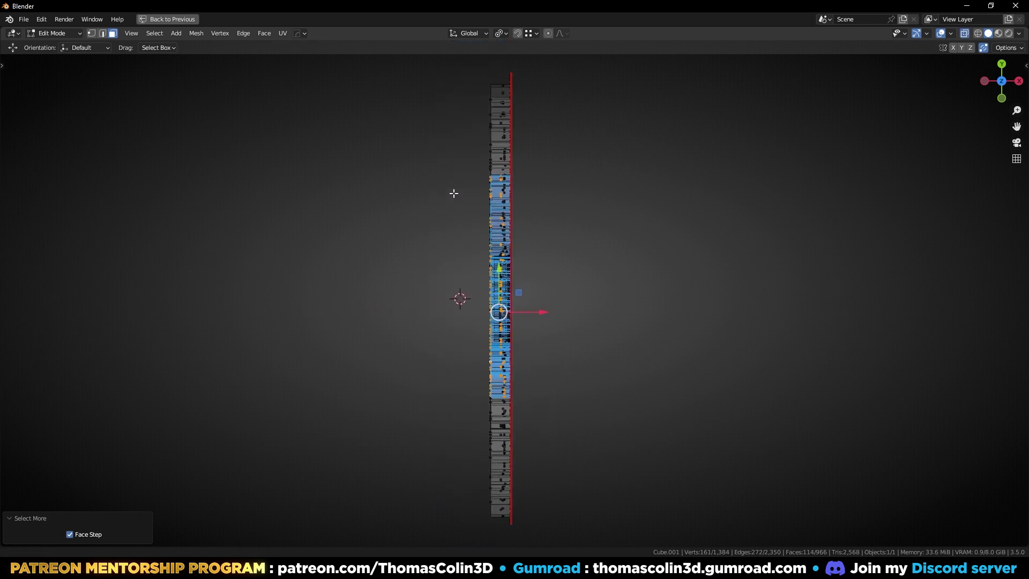
key("b")
left_click_drag(395, 143, 495, 437)
key("KP_3")
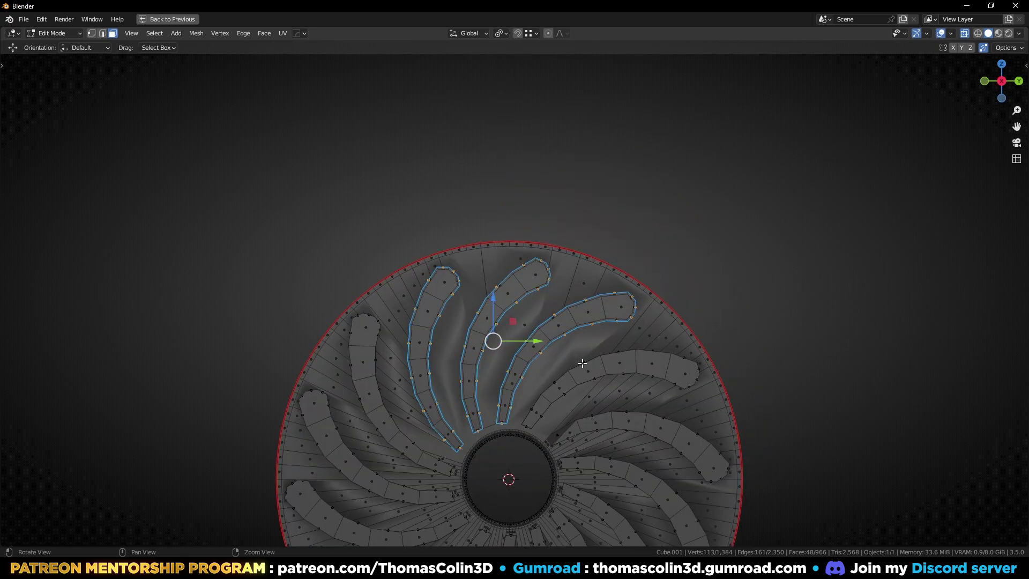
Return to solid shading and inset the side walls of the three blade slots
right_click_drag(581, 361, 578, 269, "alt")
key("alt+z")
middle_click_drag(570, 277, 614, 319)
scroll(613, 319, "up", 4)
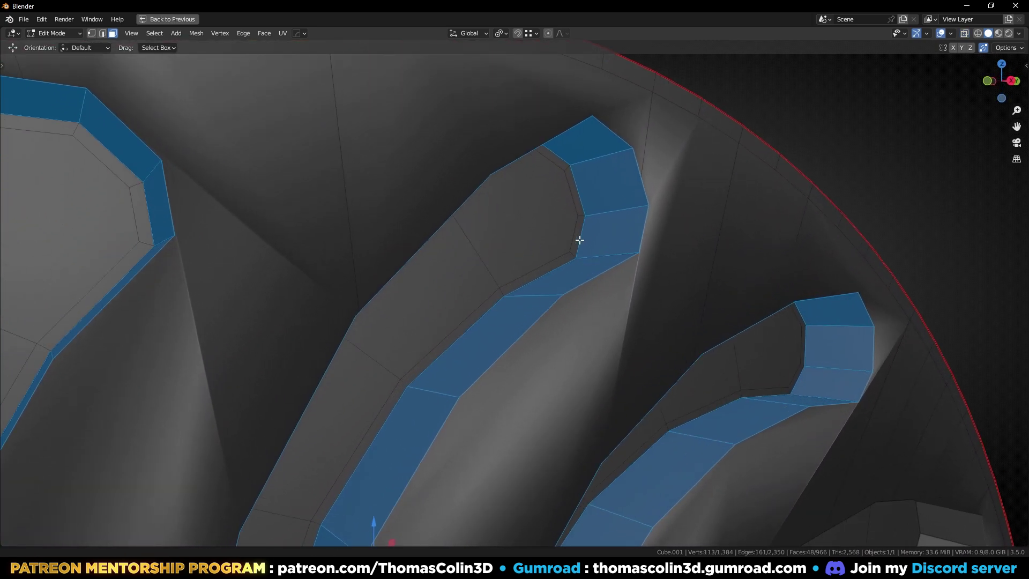
key("i")
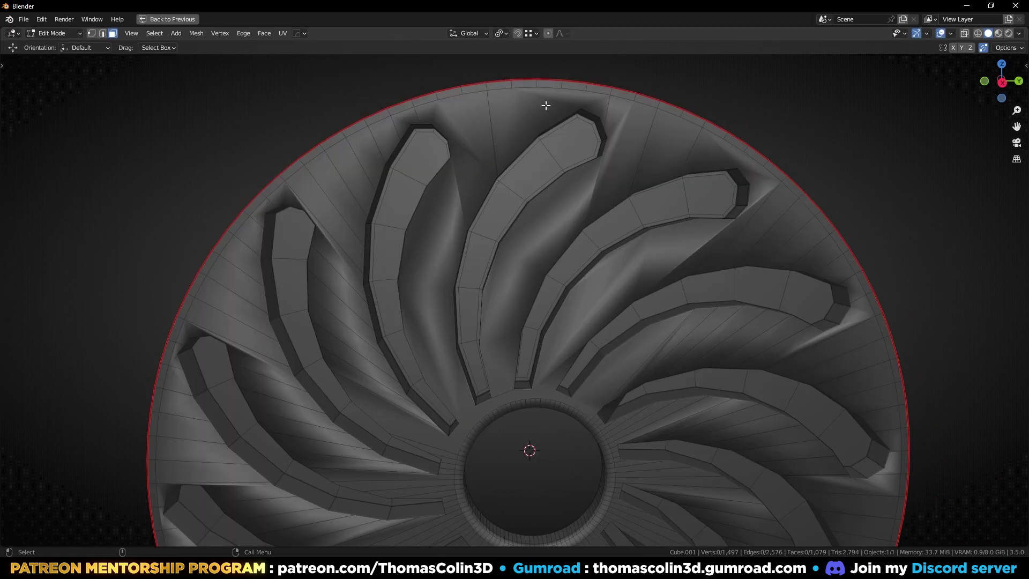
Select all front-surface faces coplanar with the face between two upper slots and inset them by about 0.003 m
left_click(525, 246)
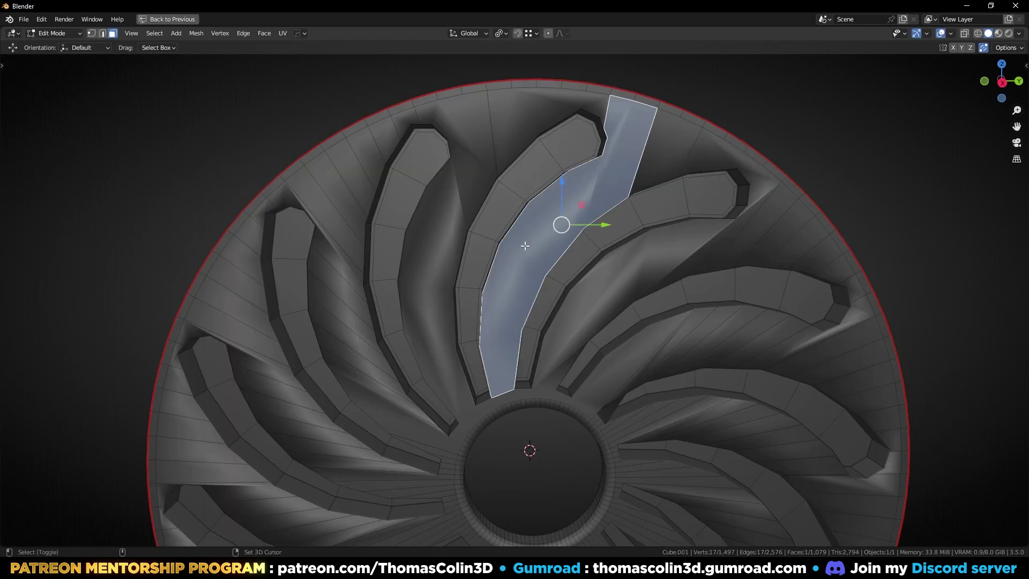
key("shift+g")
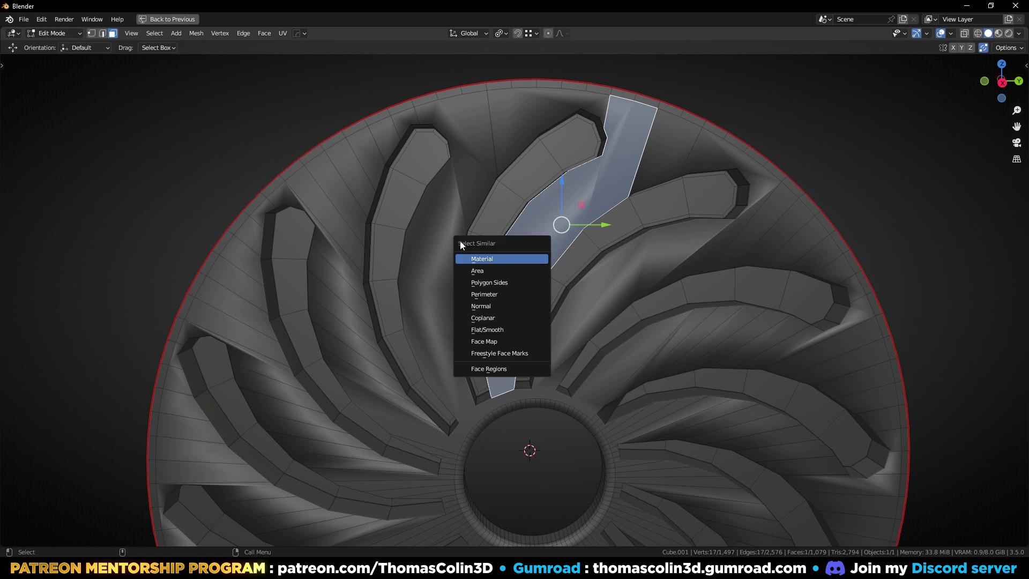
left_click(484, 318)
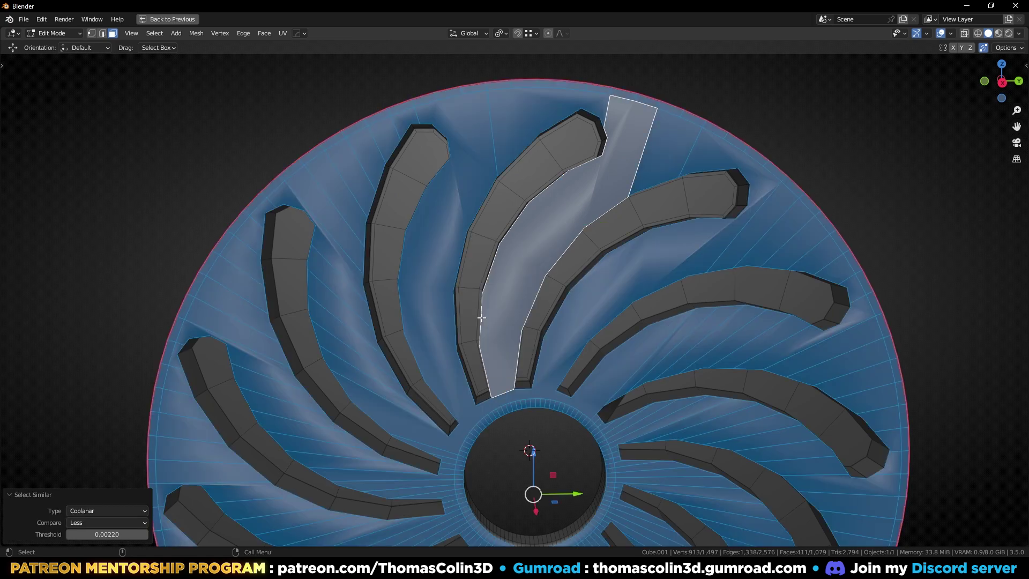
scroll(588, 267, "up", 3)
key("i")
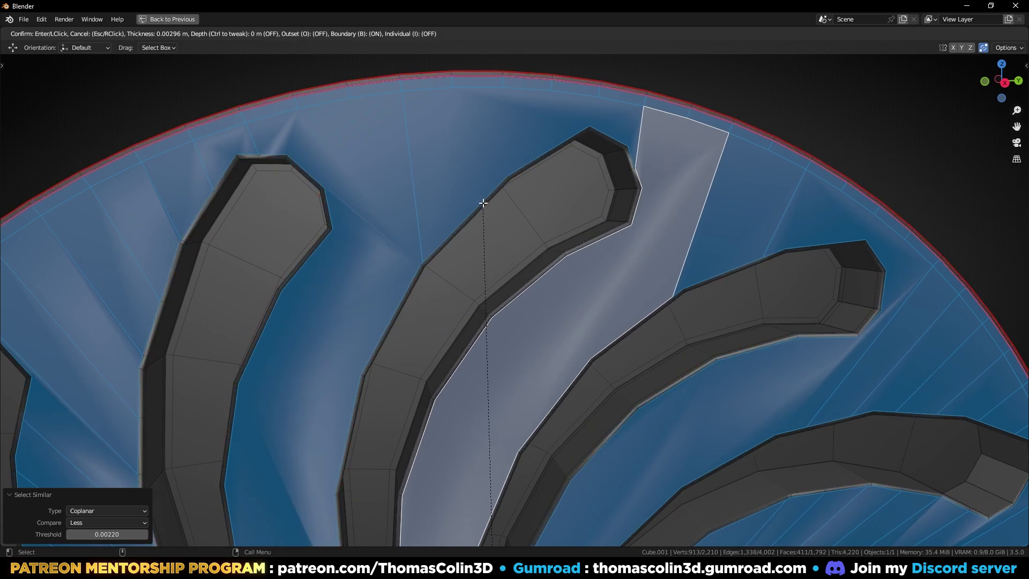
left_click(487, 205)
Dissolve the extra edge loop that the inset added along the disc's outer rim
left_click(804, 99)
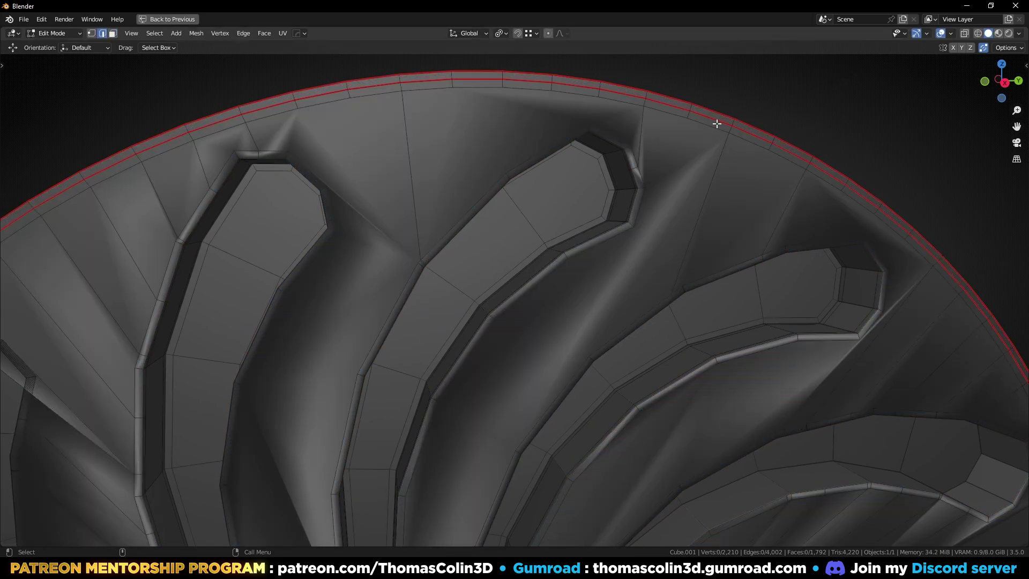
left_click(744, 132, "alt")
key("ctrl+x")
scroll(670, 172, "down", 4)
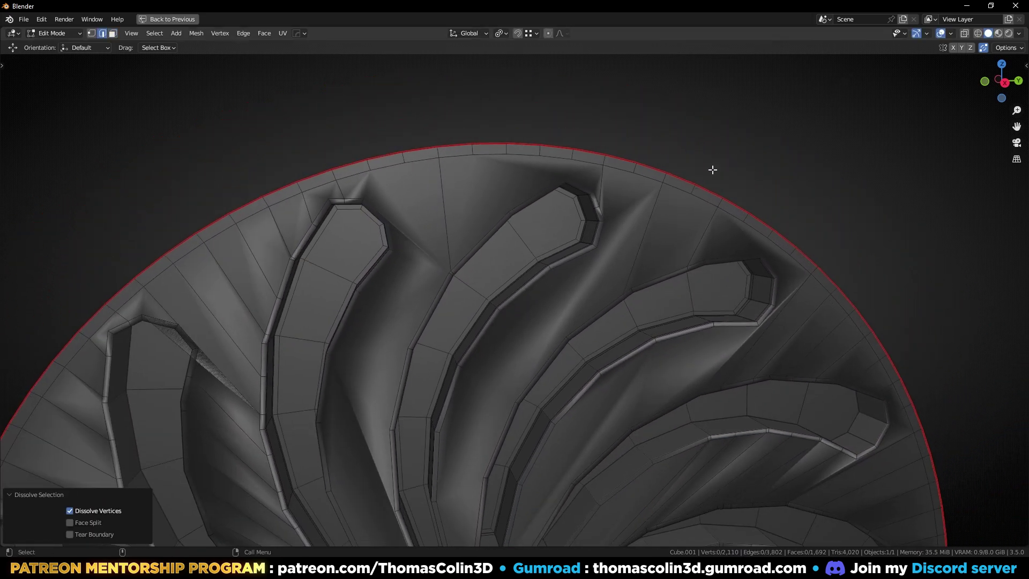
Connect two pairs of opposite vertices across the hub-side part of the large face between two upper slots
key("1")
scroll(678, 272, "down", 3)
scroll(530, 394, "up", 8)
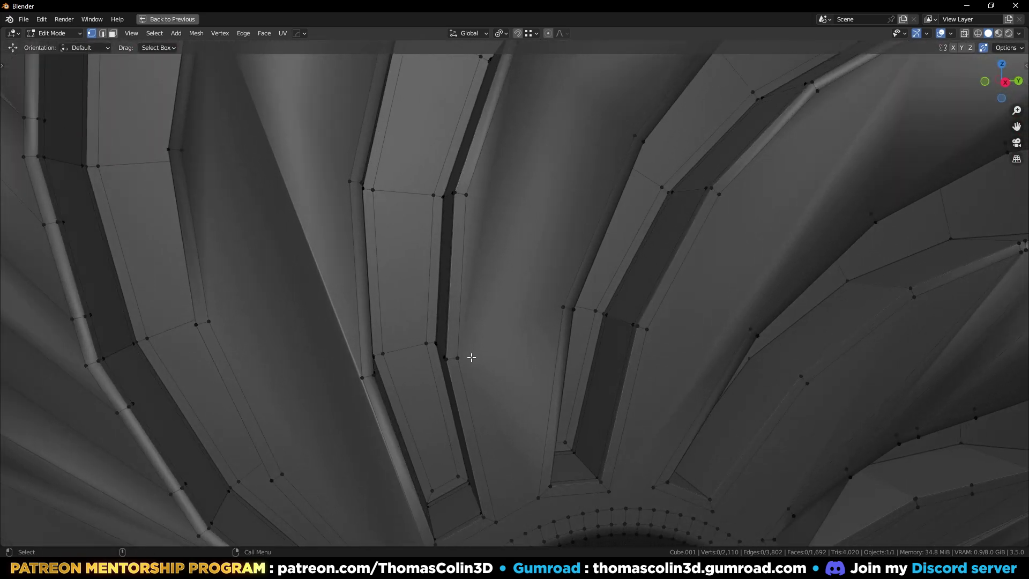
left_click(459, 357)
left_click(547, 312, "shift")
key("j")
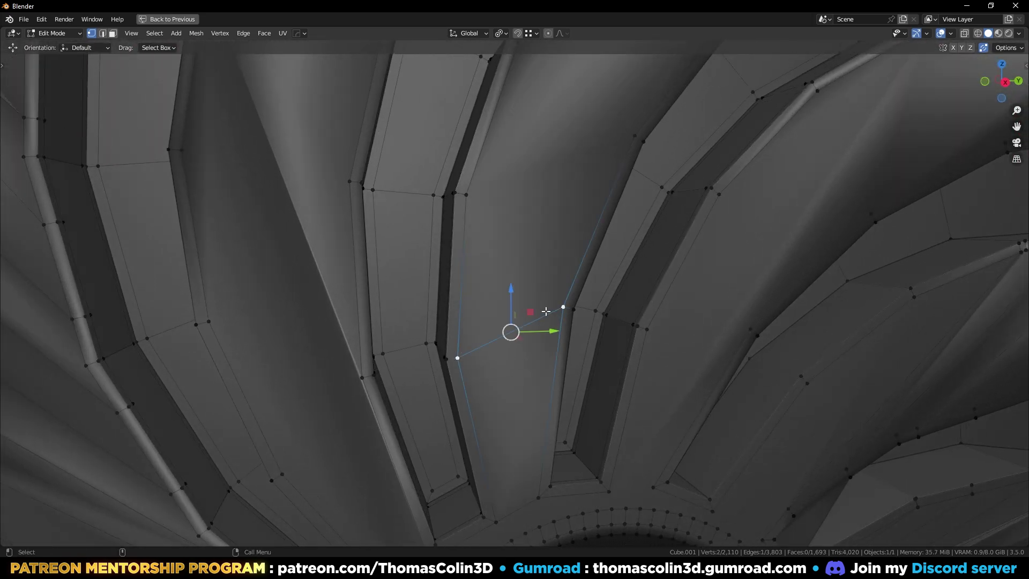
right_click_drag(547, 312, 580, 297, "alt")
middle_click_drag(581, 296, 478, 338)
left_click(440, 333)
left_click(559, 285, "shift")
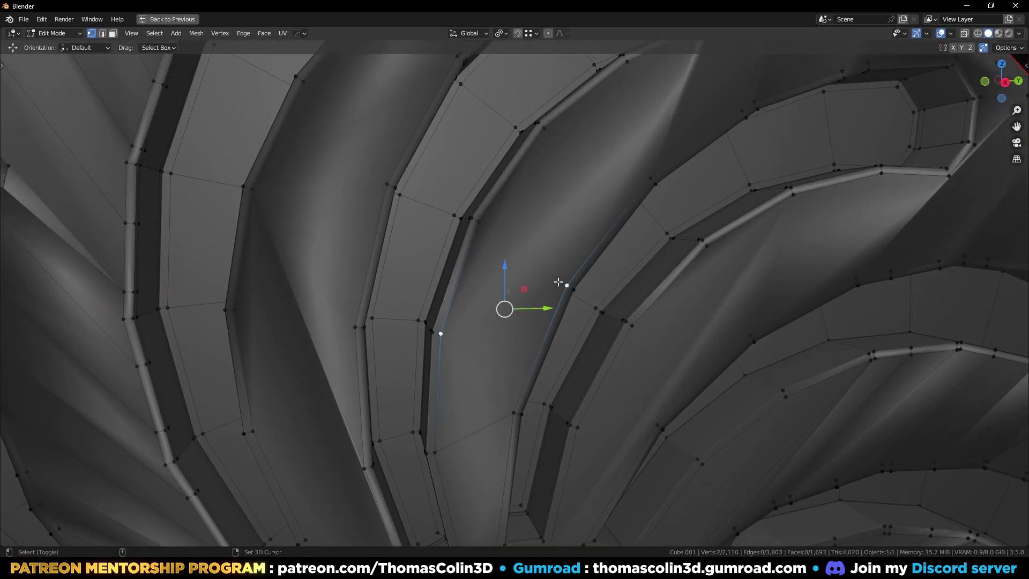
key("j")
Connect a third vertex pair across the middle of that face and inspect the four-sided face it forms
middle_click_drag(571, 255, 477, 306)
left_click(488, 352)
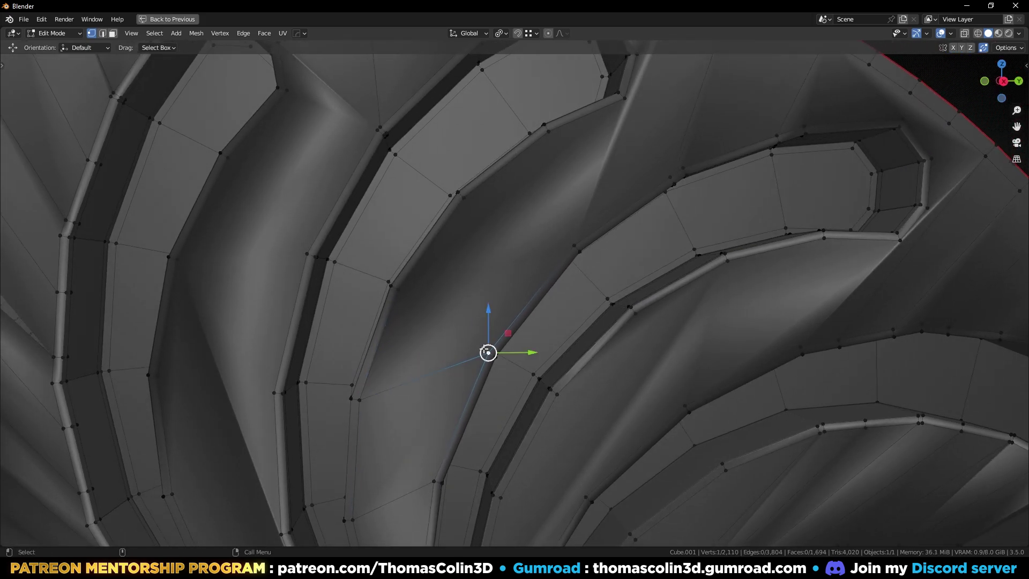
left_click(468, 208, "shift")
key("j")
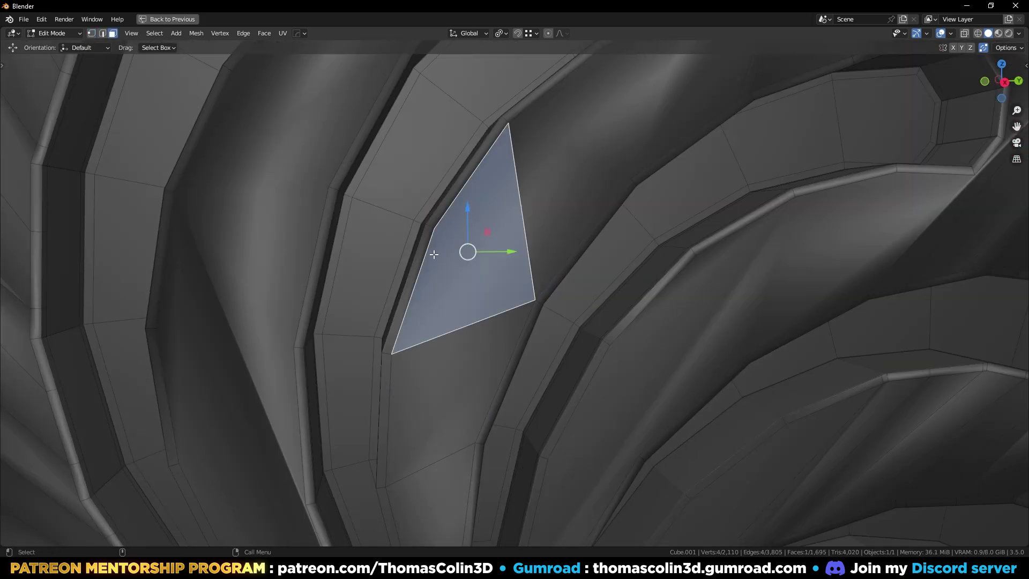
middle_click_drag(433, 254, 536, 220)
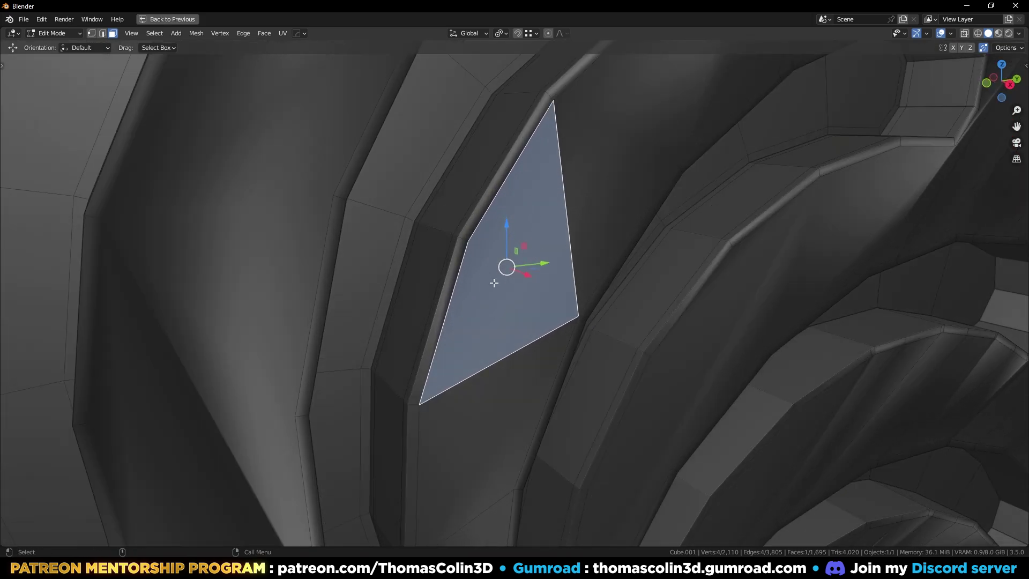
middle_click_drag(493, 282, 533, 167)
right_click_drag(532, 235, 556, 268, "alt")
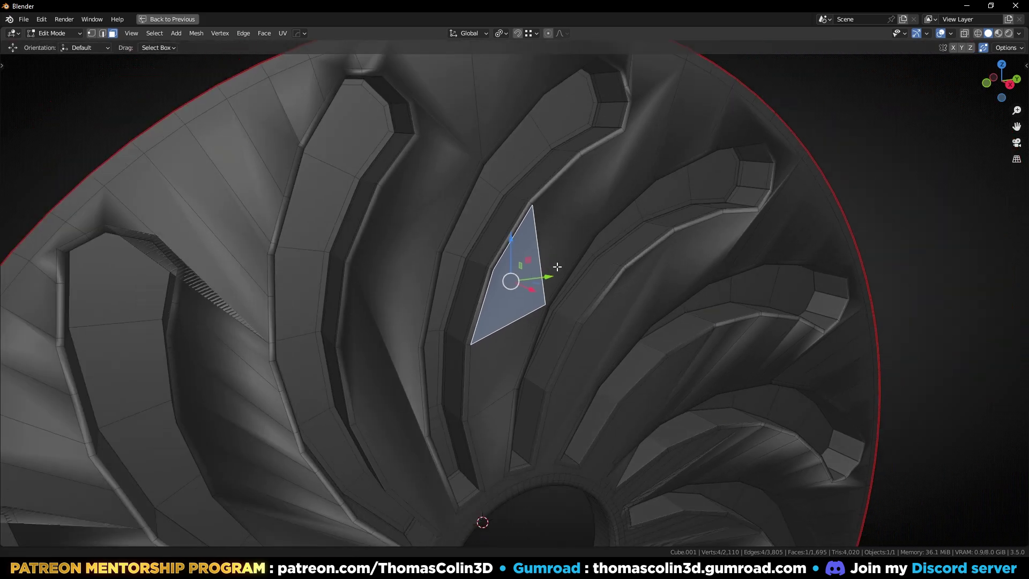
left_click_drag(556, 268, 516, 259, "alt")
Connect two more vertex pairs across the outer part of the face between the two slots
key("1")
left_click(555, 315)
left_click(530, 204, "shift")
key("j")
left_click(601, 164)
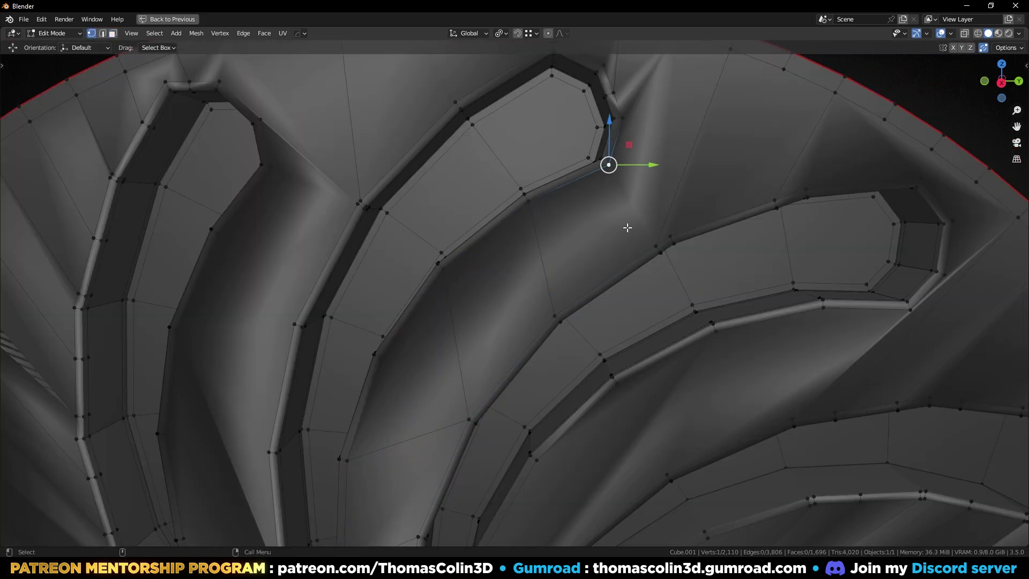
left_click(658, 247, "shift")
key("j")
Edge-slide the two short inset edges beside the newly connected vertex on the clockwise slot's upper rim with a factor of 1
middle_click_drag(678, 273, 643, 245)
key("2")
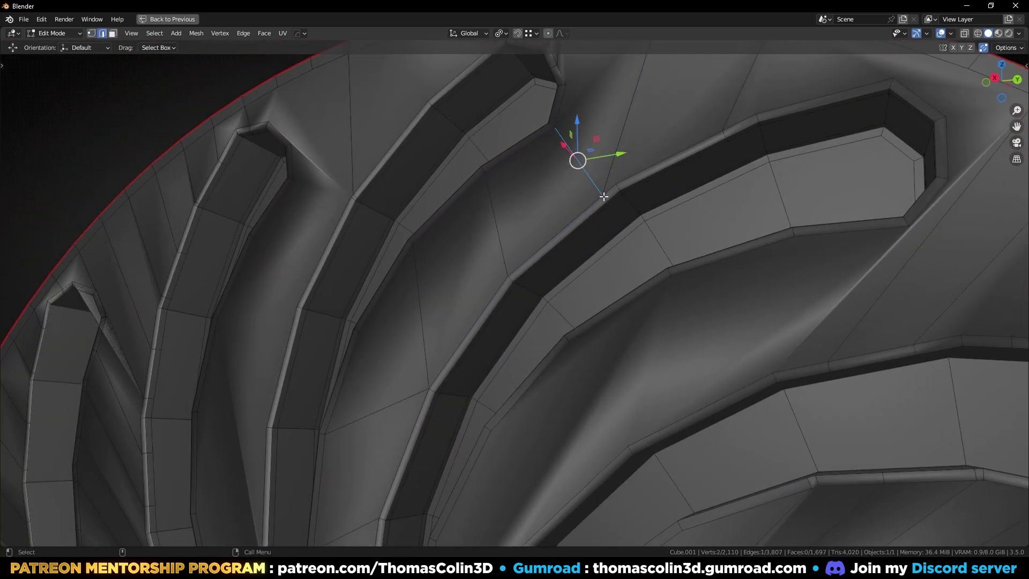
left_click(605, 202, "shift")
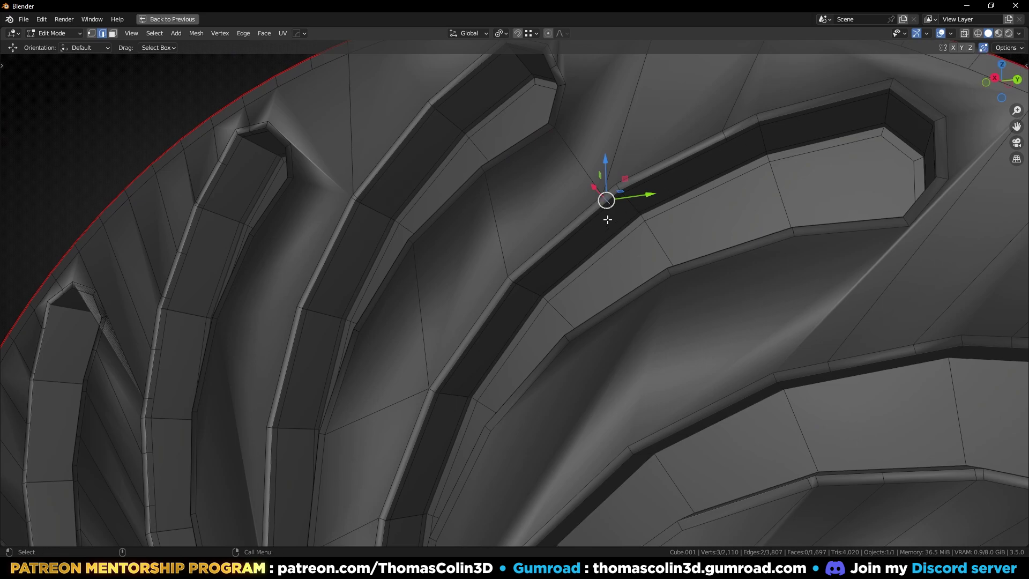
key("g")
key("g")
left_click(748, 165)
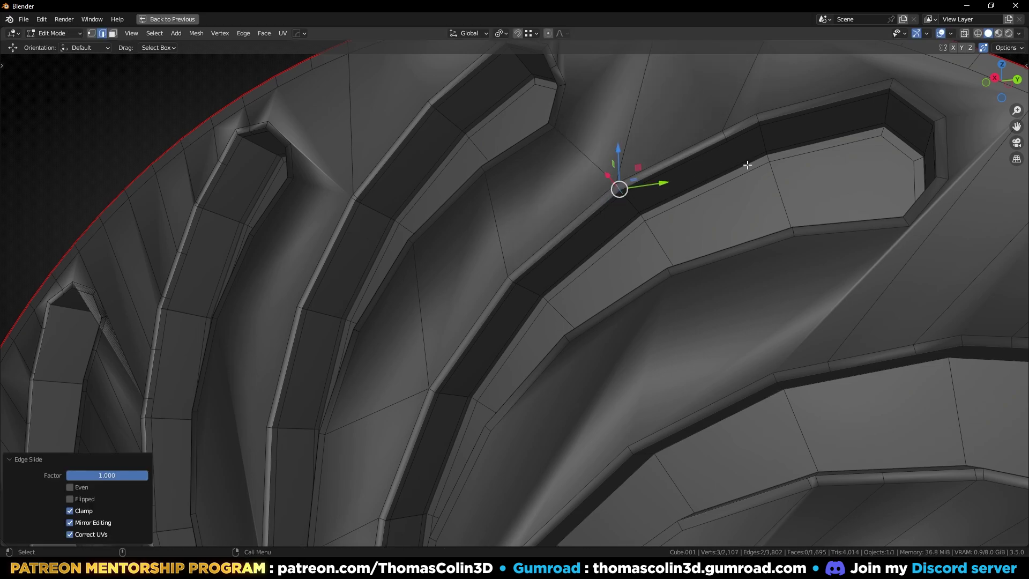
Slide the two short inset edges farther out on the same slot's upper rim fully onto the neighbouring corner vertices
scroll(643, 218, "down", 3)
scroll(627, 205, "up", 5)
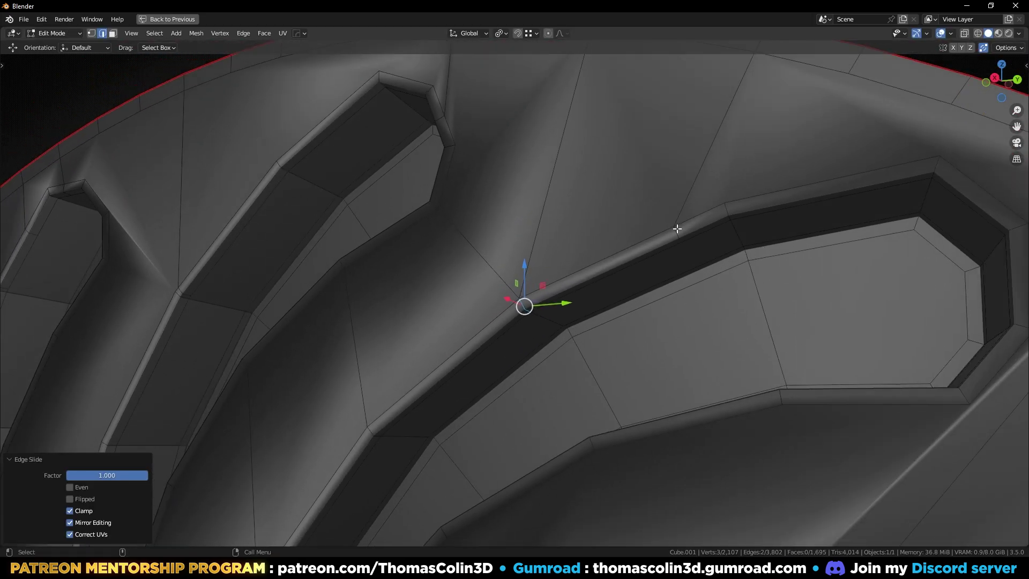
left_click(677, 228)
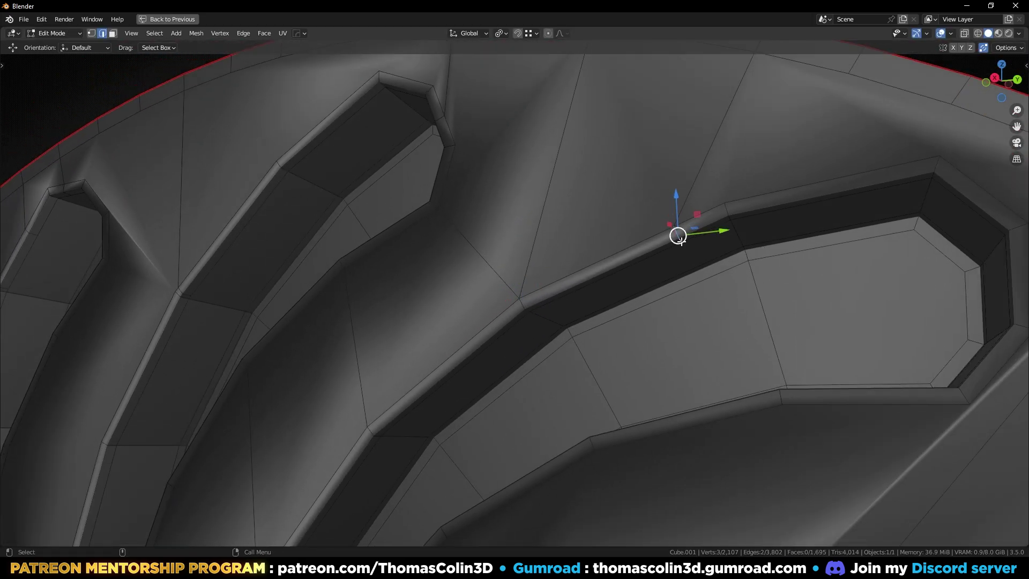
key("g")
key("g")
left_click(863, 217)
Slide the extra short edges beside the tip of the counterclockwise slot fully onto the adjacent corner vertices
scroll(606, 229, "down", 2)
middle_click_drag(544, 239, 600, 264)
scroll(595, 241, "up", 2)
key("alt+a")
left_click(569, 184)
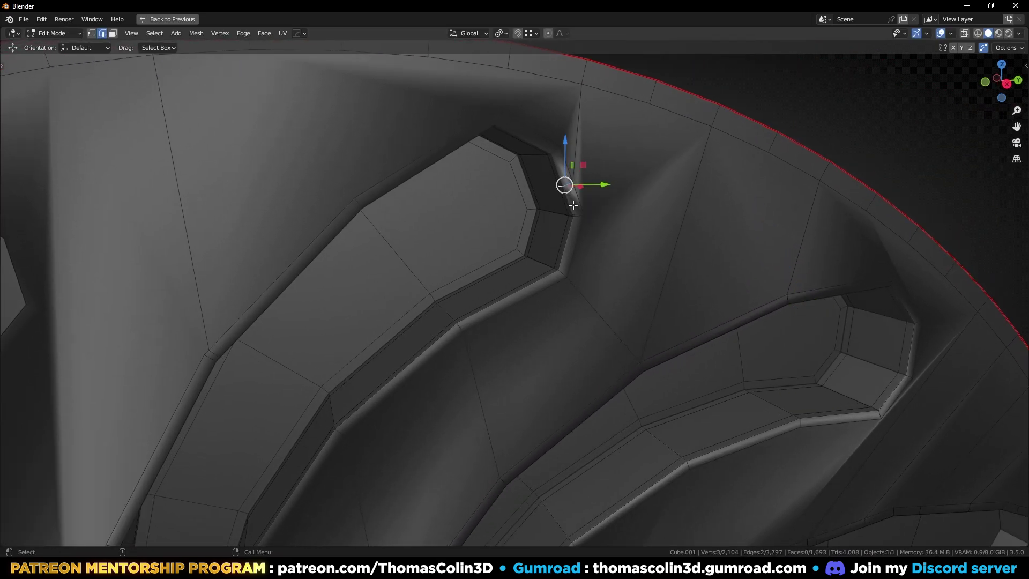
key("g")
key("g")
left_click(528, 153)
Connect the counterclockwise slot's tip vertex to the outer rim loop and dissolve the nearby radial edge running to the clockwise slot
key("1")
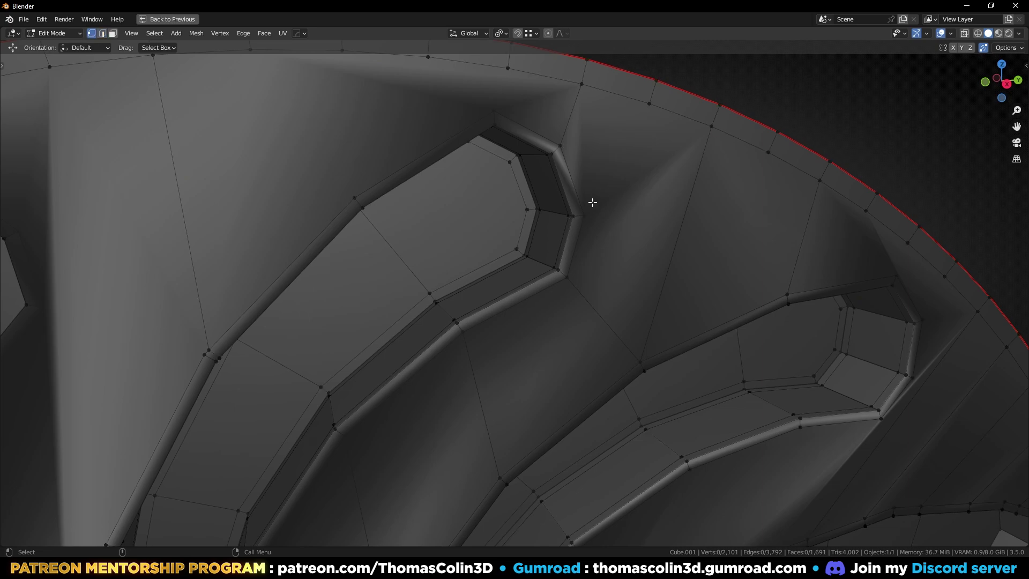
left_click(585, 215)
left_click(649, 103, "shift")
key("j")
scroll(701, 249, "down", 2)
middle_click_drag(700, 249, 664, 248)
key("2")
key("ctrl+x")
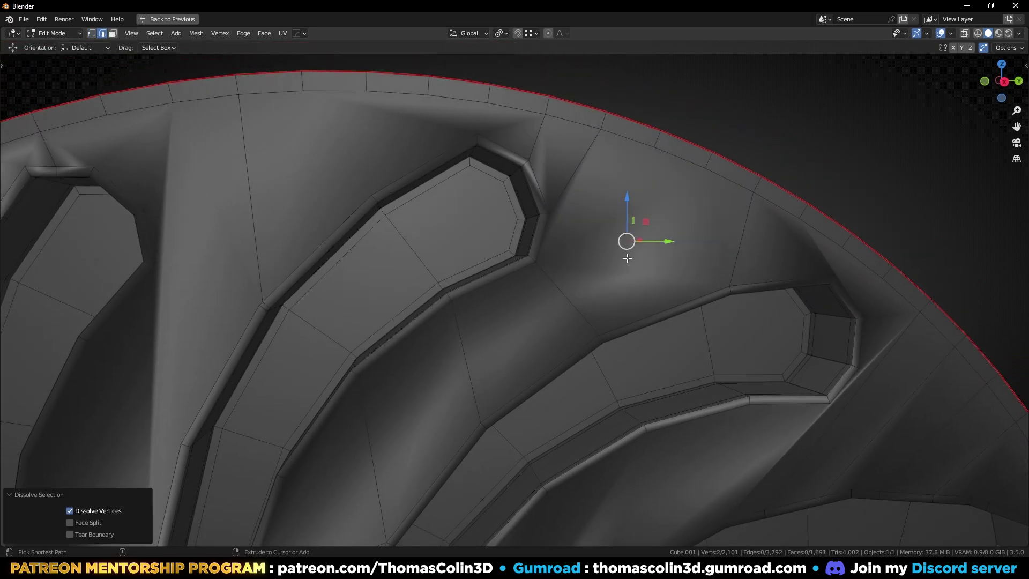
Connect the clockwise slot's outer tip corner to the nearest rim vertex and dissolve the radial edge before it
scroll(620, 282, "down", 1)
middle_click_drag(620, 282, 602, 280)
key("1")
left_click(811, 232)
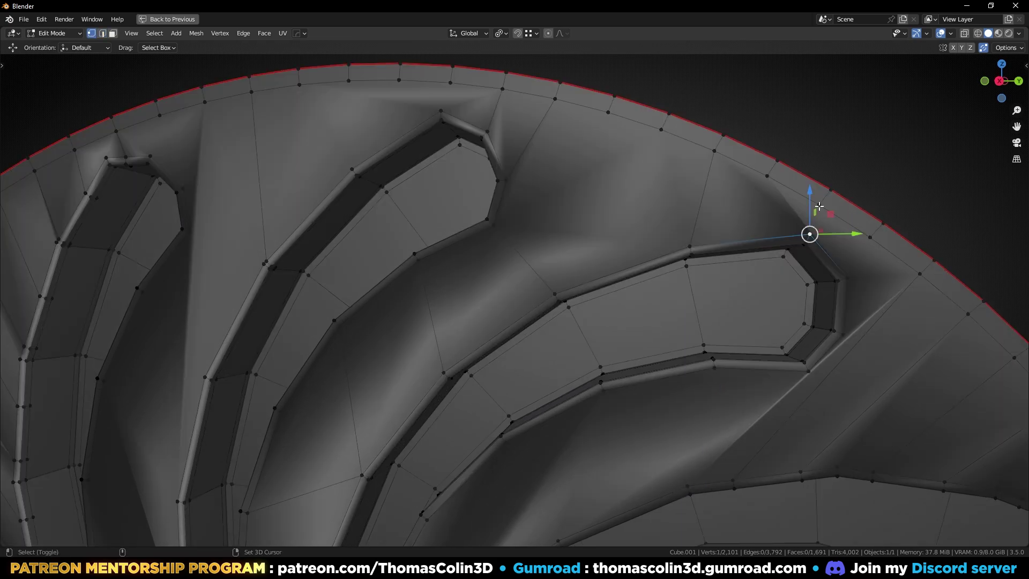
left_click(819, 204, "shift")
key("j")
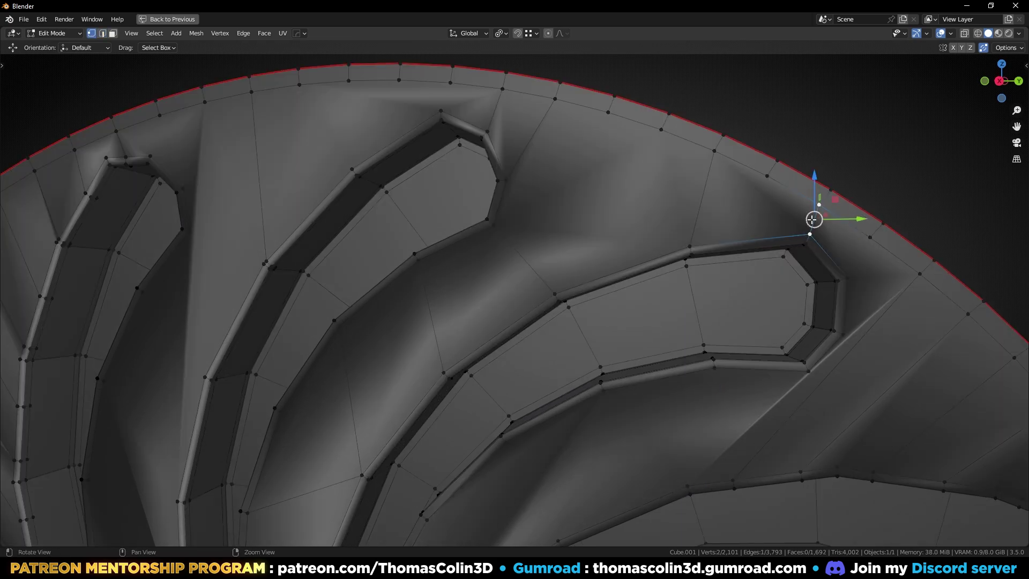
key("2")
left_click(702, 195)
key("ctrl+x")
key("1")
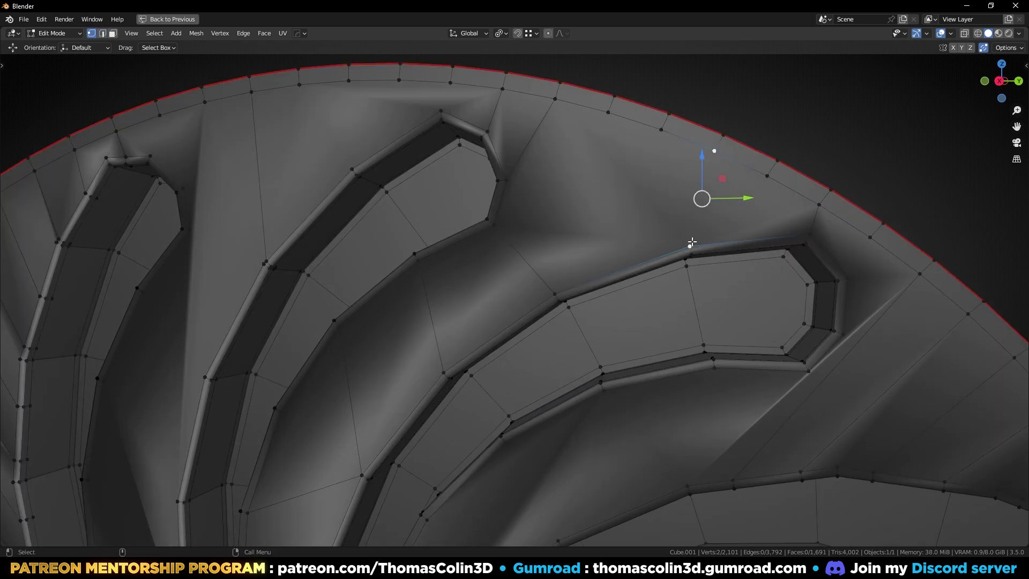
Connect the upper-edge vertex of the clockwise slot to the rim vertex next to the tip connection
left_click(690, 243)
left_click(765, 178, "shift")
key("j")
key("alt+a")
scroll(650, 206, "down", 2)
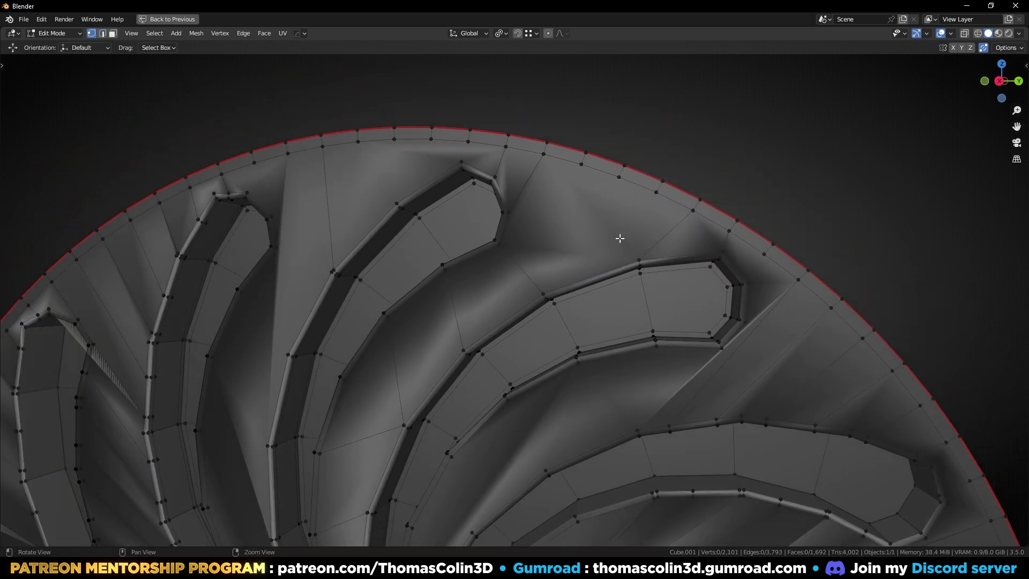
Subdivide the six cross edges spanning the strip between the two slots, from the slot tip down to the hub
middle_click_drag(618, 238, 706, 198, "shift")
key("2")
scroll(662, 183, "down", 3)
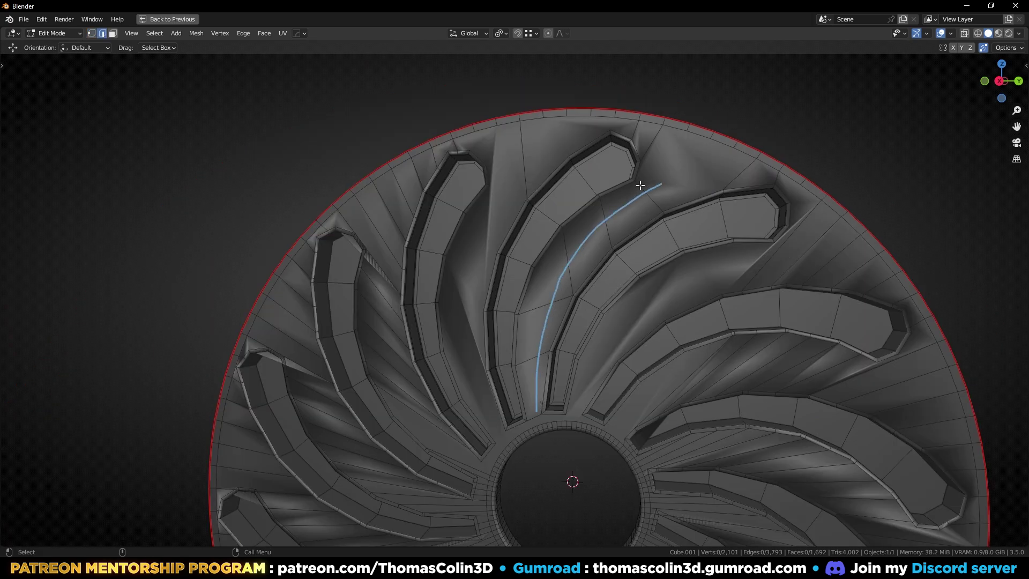
left_click(661, 224)
left_click(616, 223, "shift")
left_click(571, 260, "shift")
left_click(546, 310, "shift")
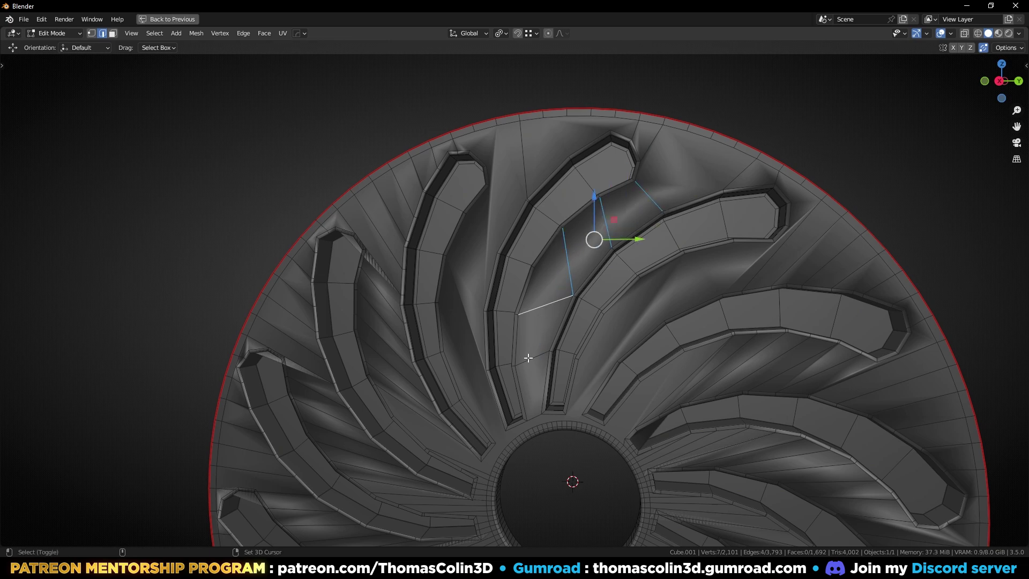
left_click(529, 357, "shift")
left_click(532, 415, "shift")
right_click(734, 128)
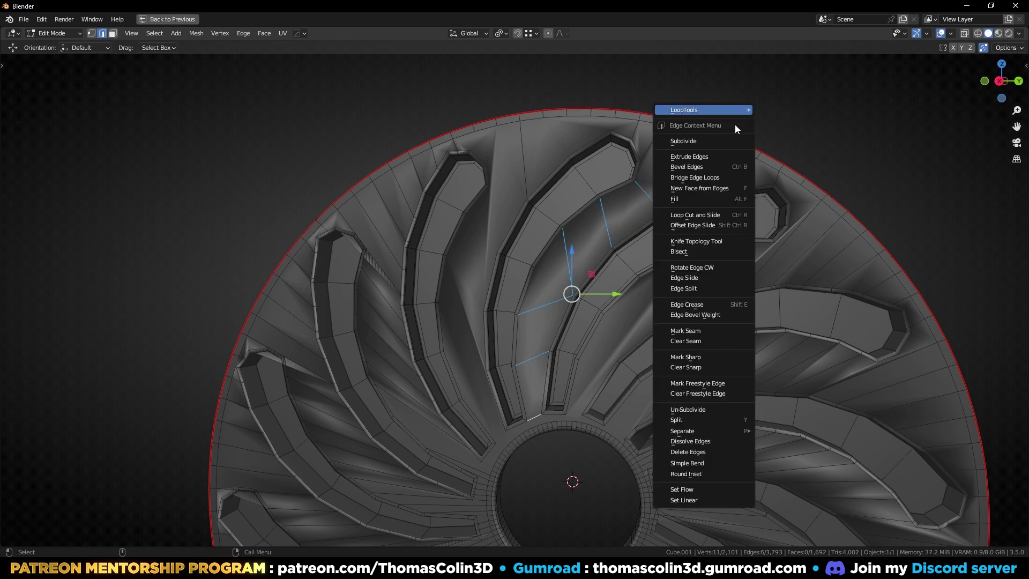
left_click(690, 141)
key("alt+a")
Merge two adjacent midpoint vertices in the middle of the strip between the slots at their center
middle_click_drag(630, 293, 689, 294, "alt")
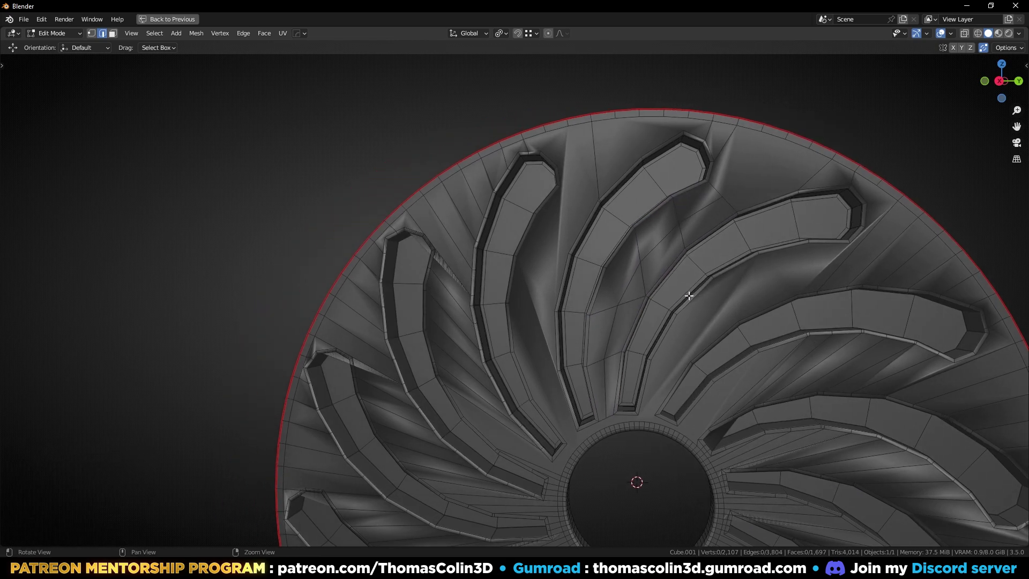
right_click_drag(689, 295, 662, 260, "alt")
key("1")
left_click(717, 319)
left_click(762, 232, "shift")
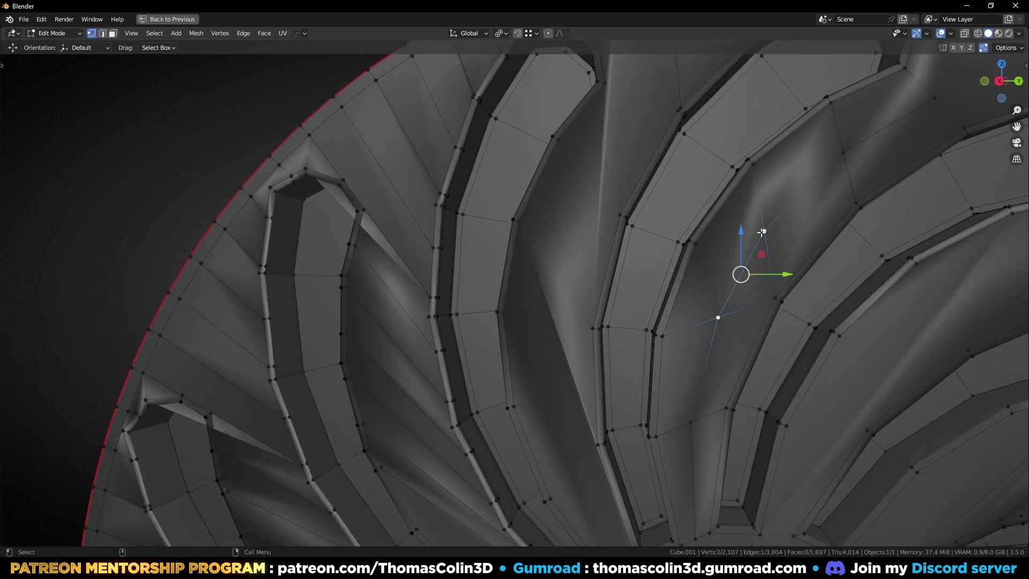
key("m")
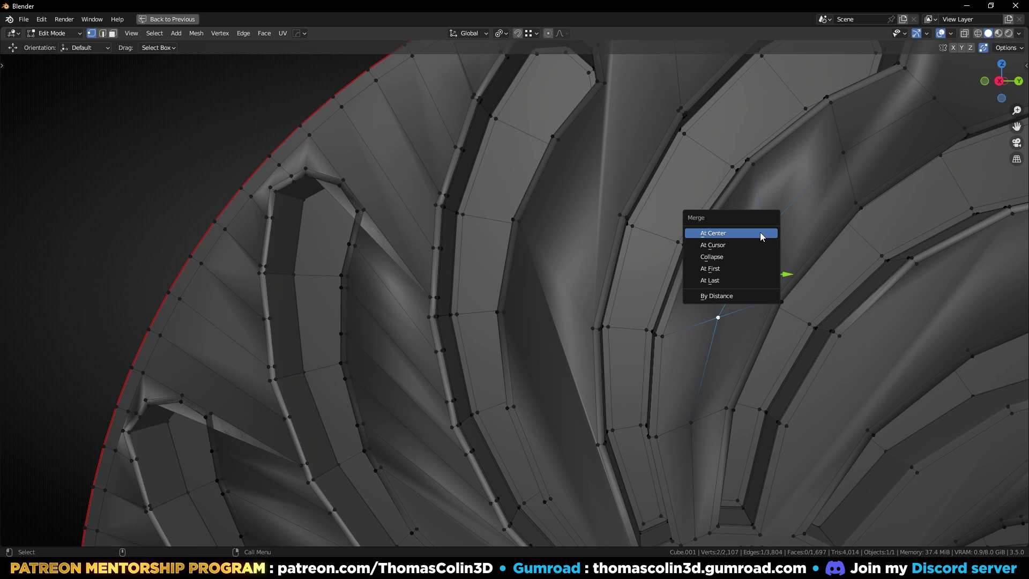
left_click(761, 237)
Connect the outermost strip midpoint to the outer rim, and the counterclockwise slot's tip vertex across to the clockwise slot's upper edge
scroll(713, 177, "down", 5)
scroll(636, 211, "up", 4)
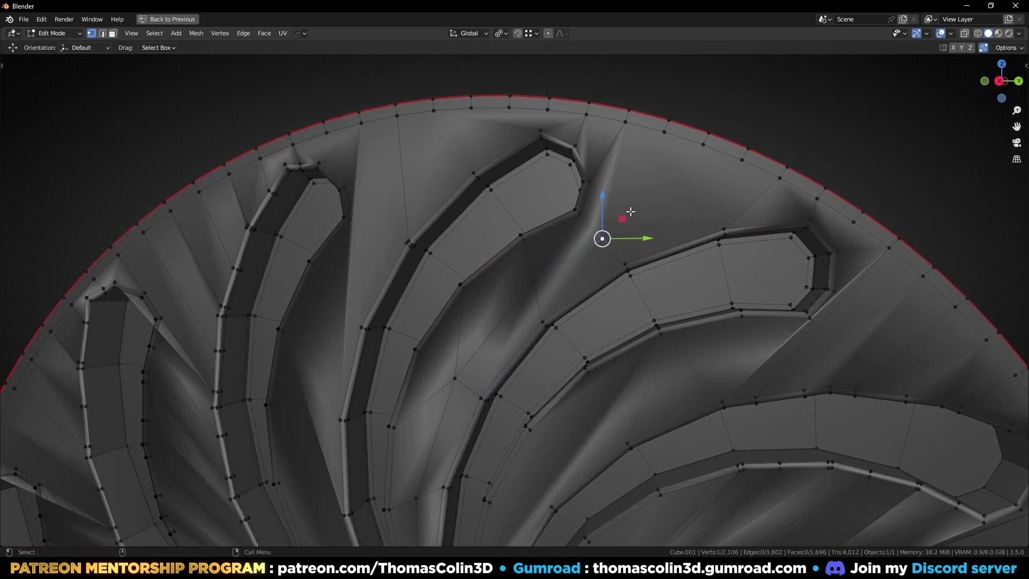
left_click(700, 149, "shift")
key("j")
left_click(770, 128)
left_click(590, 179, "shift")
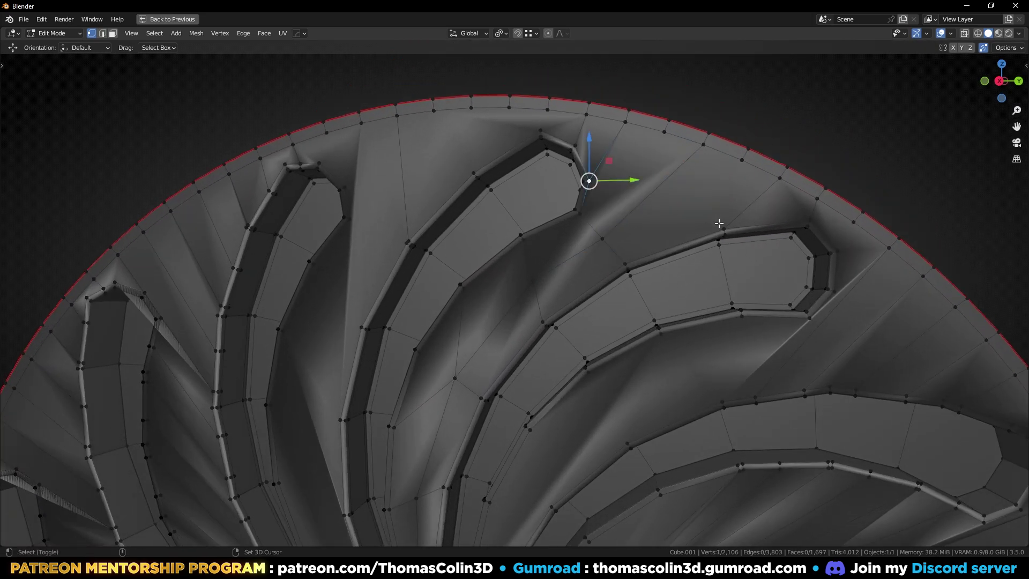
left_click(719, 225, "shift")
key("j")
left_click(840, 118)
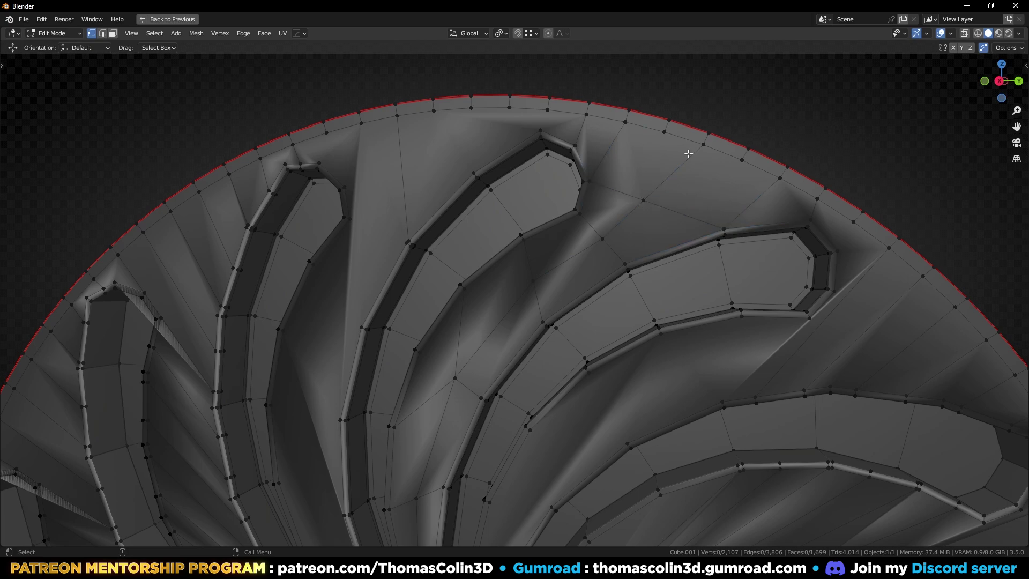
Connect the outermost strip midpoint to the two rim vertices on either side of its existing rim connection
left_click(663, 138, "shift")
left_click(599, 239, "shift")
key("j")
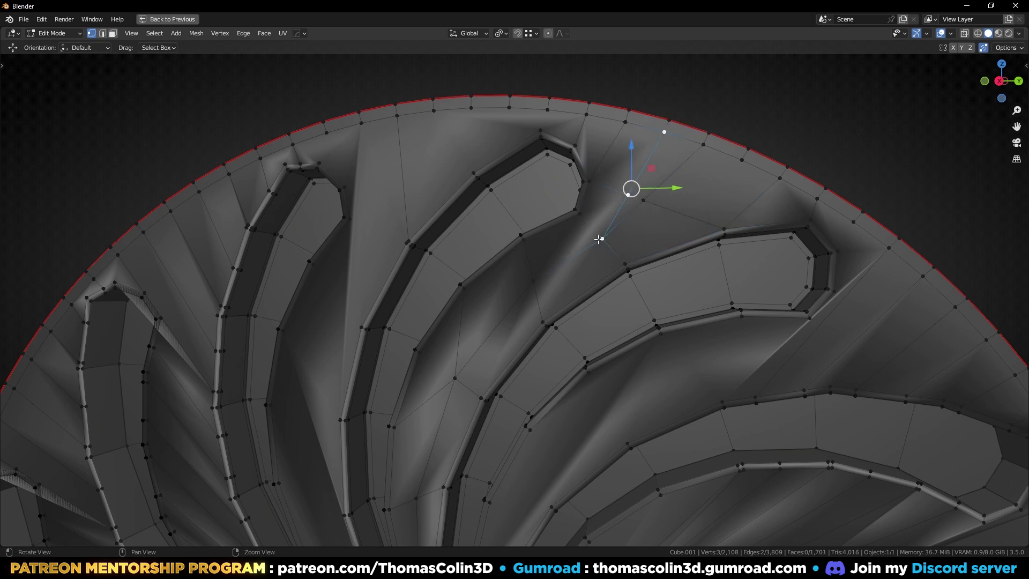
left_click(600, 240)
left_click(739, 162, "shift")
key("j")
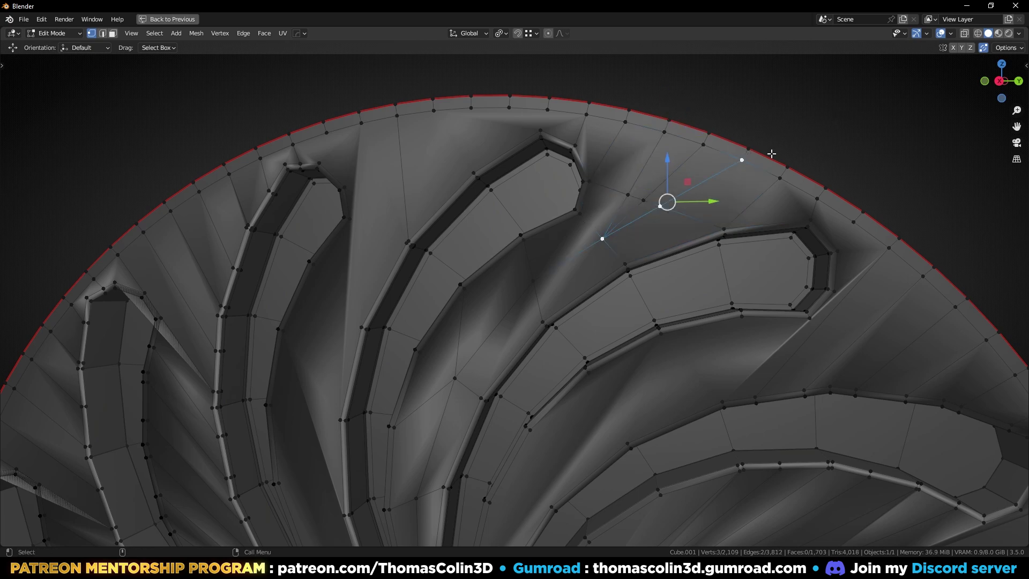
Dissolve the middle edge at the strip midpoint and slide the vertex at its outer end toward the rim by a factor of 0.156
left_click(779, 139)
key("2")
left_click(629, 208)
key("ctrl+x")
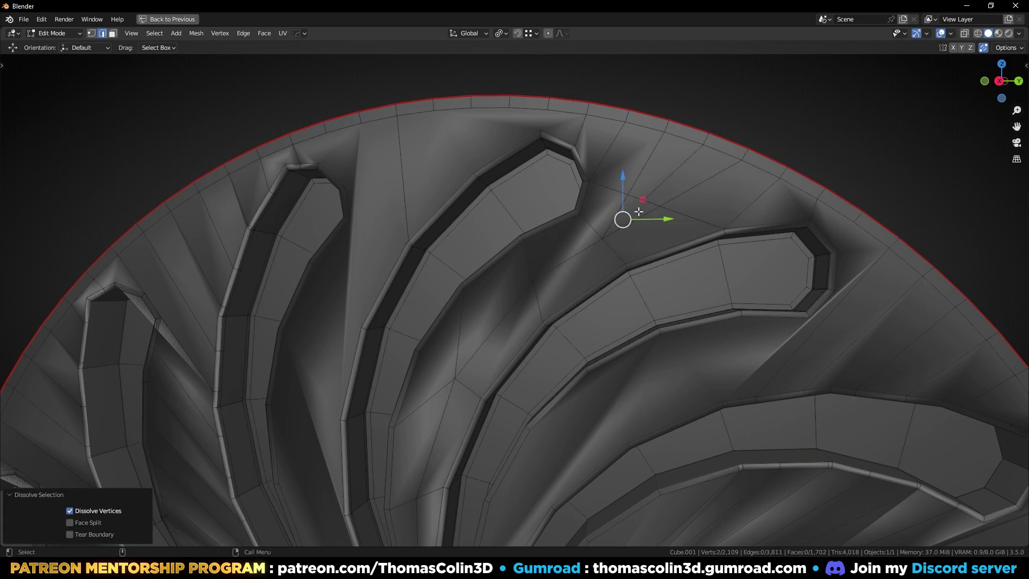
key("1")
left_click(643, 200)
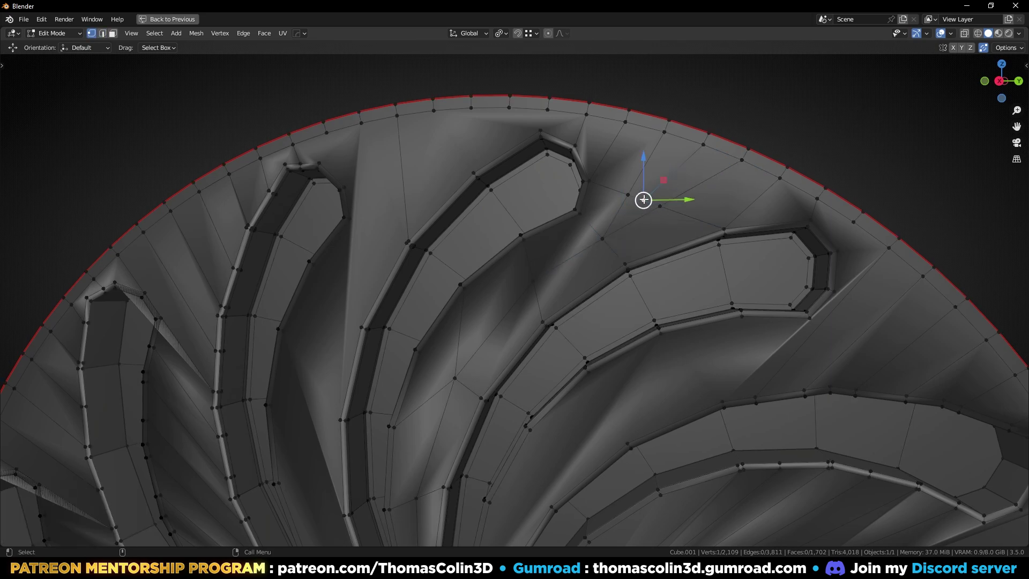
key("shift+v")
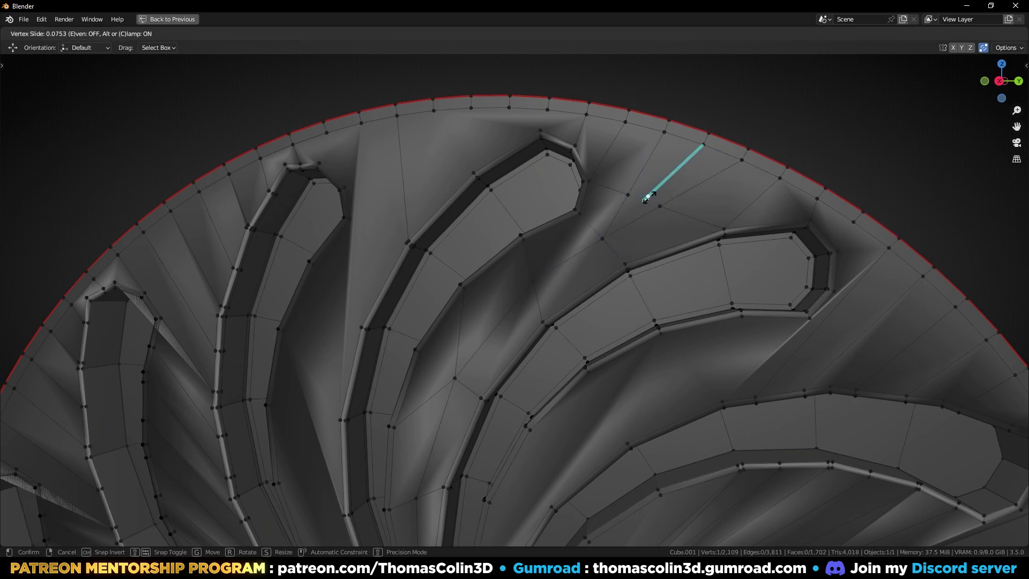
left_click(654, 194)
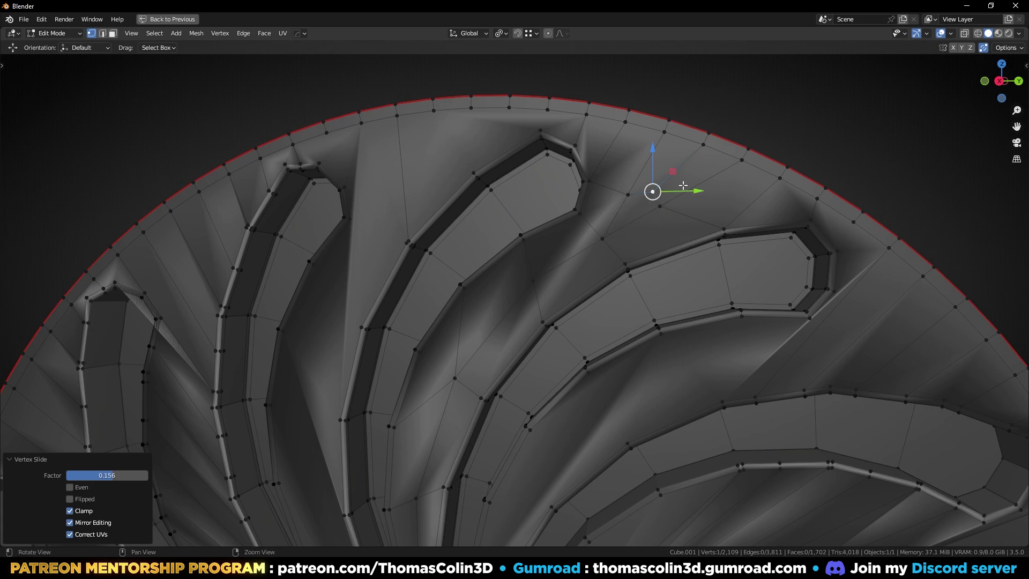
Add two centered loop cuts along the length of the clockwise slot's recessed face
scroll(595, 237, "down", 2)
scroll(595, 240, "up", 3)
key("2")
left_click(596, 250)
key("ctrl+r")
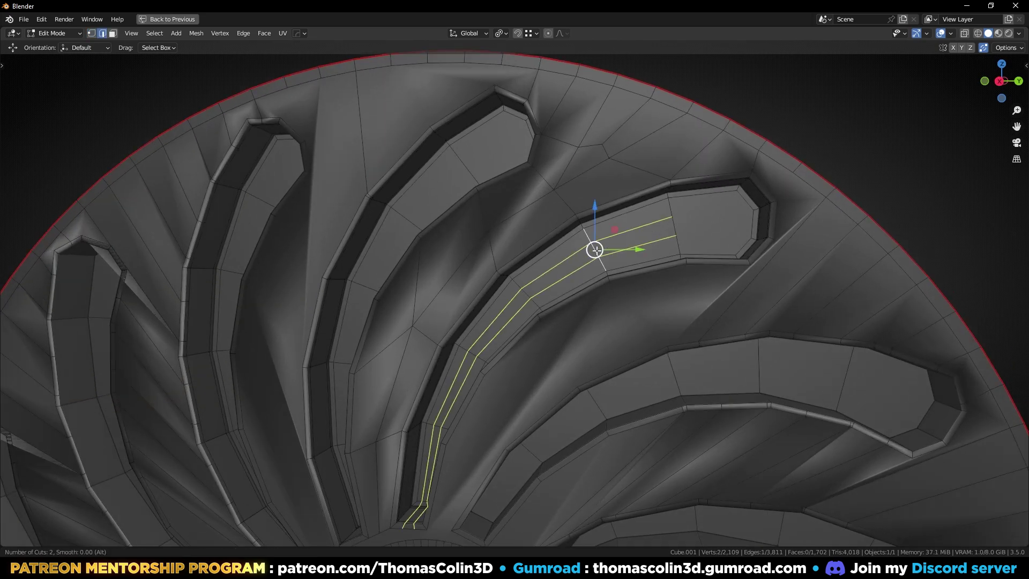
left_click(594, 247)
right_click(594, 247)
Connect the outer ends of both new loops to the matching tip vertices inside the clockwise slot
key("alt+a")
key("1")
left_click(673, 217)
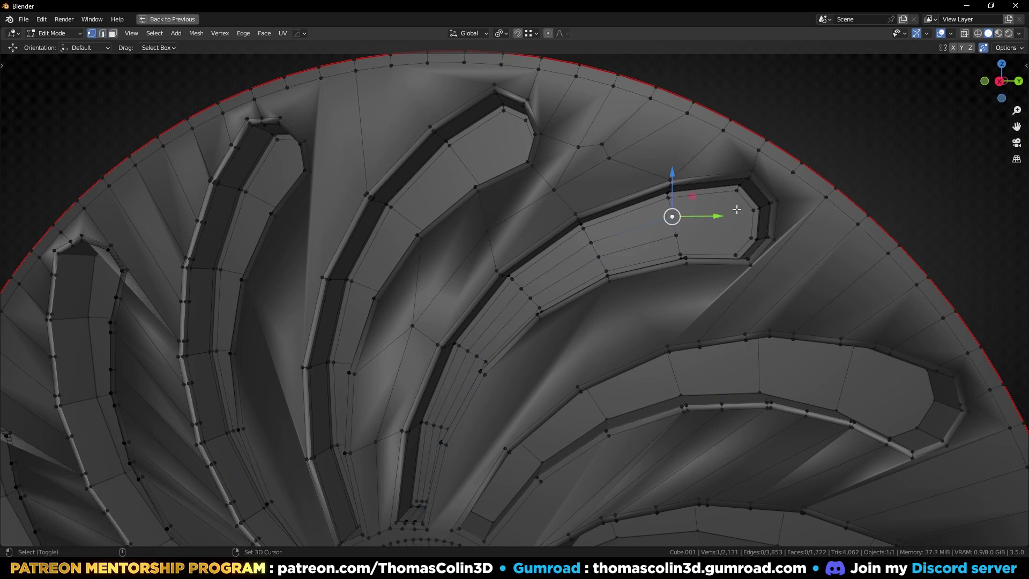
left_click(753, 210, "shift")
key("j")
left_click(750, 237)
left_click(676, 235, "shift")
key("j")
Add two centered loop cuts along the length of the counterclockwise slot's recessed face
middle_click_drag(531, 245, 659, 244, "shift")
key("2")
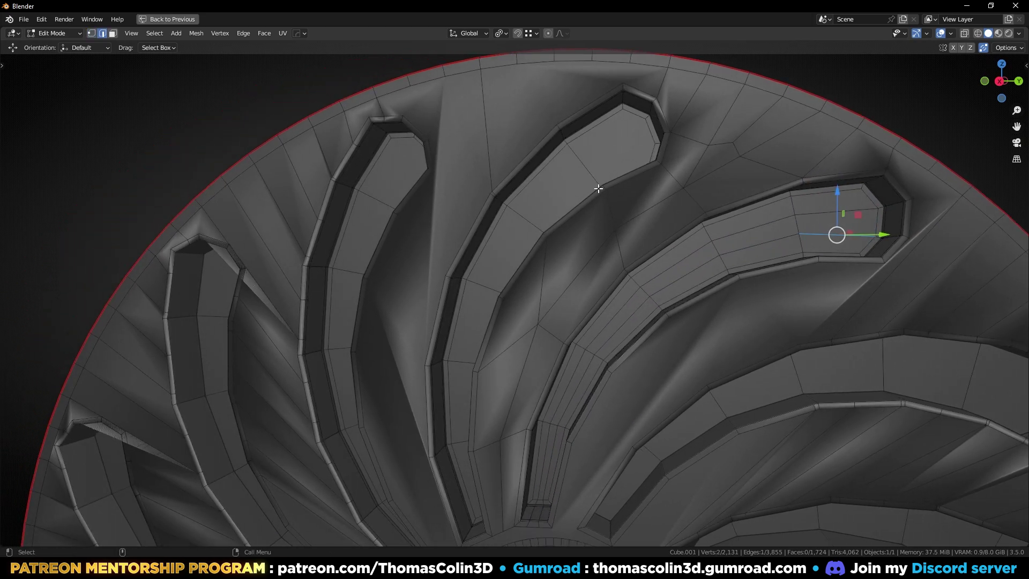
left_click(591, 175)
key("ctrl+r")
scroll(590, 174, "up", 1)
left_click(589, 170)
right_click(585, 165)
Connect the outer ends of both loops to the matching tip vertices inside the counterclockwise slot
key("1")
left_click(581, 157)
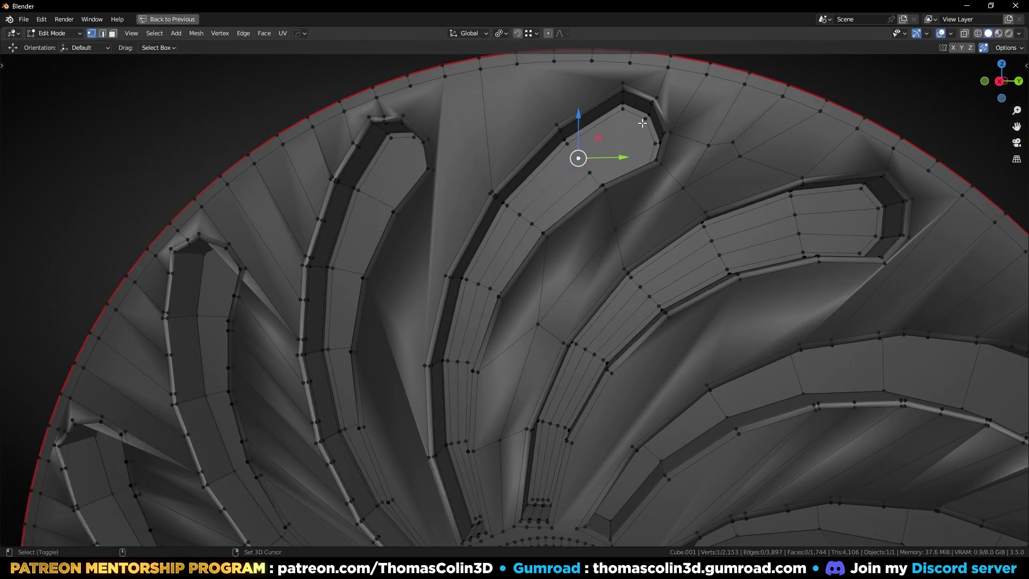
left_click(646, 120, "shift")
key("j")
left_click(654, 144)
left_click(589, 174, "shift")
key("j")
Join the facing hub-end corner vertices between the reworked slot pair and the neighbouring slot on each side
middle_click_drag(593, 411, 677, 184, "alt")
right_click_drag(655, 340, 659, 274, "alt")
middle_click_drag(692, 311, 603, 287, "alt")
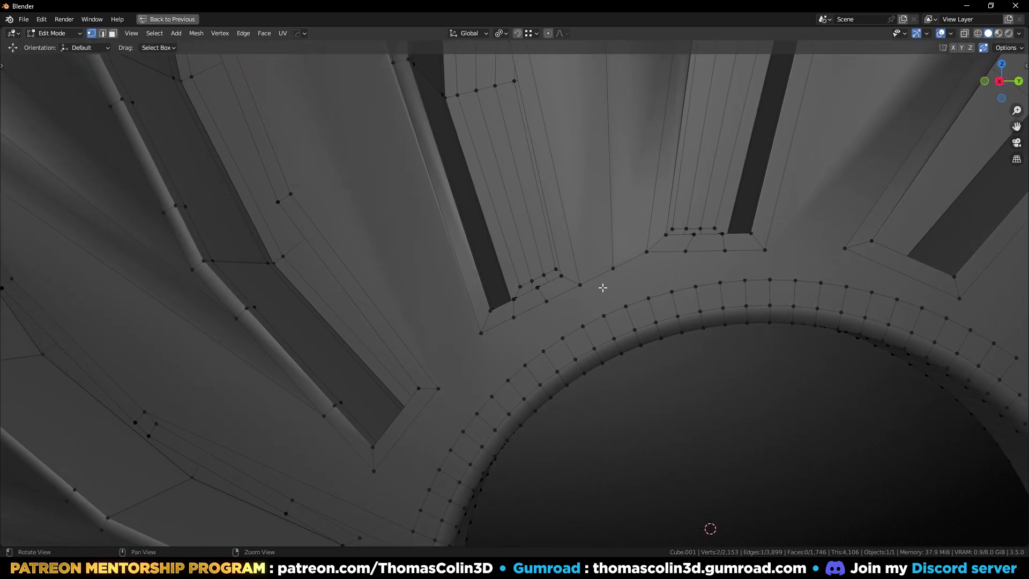
left_click(499, 332)
left_click(442, 386, "shift")
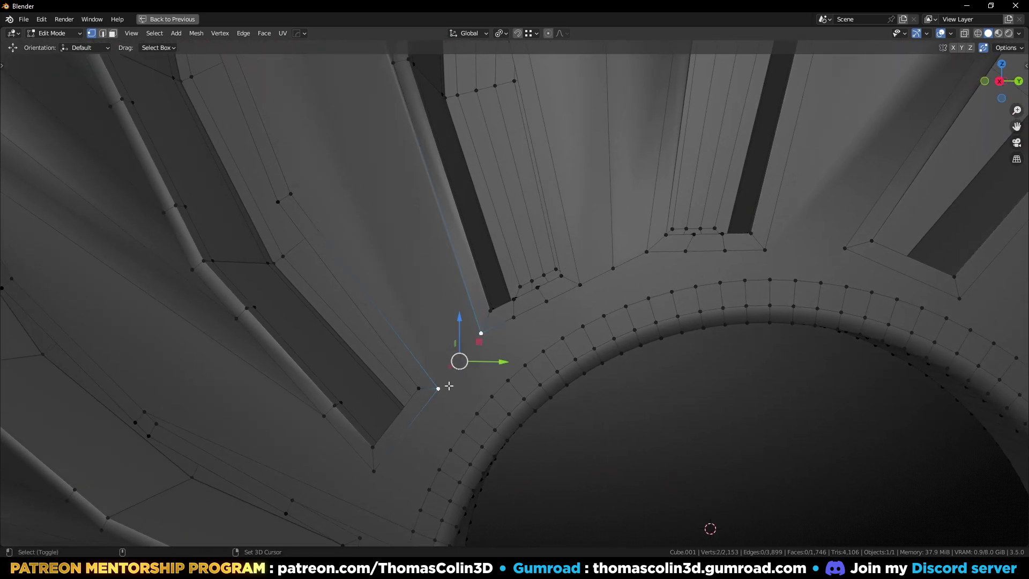
key("j")
key("alt+a")
left_click(763, 254)
key("f")
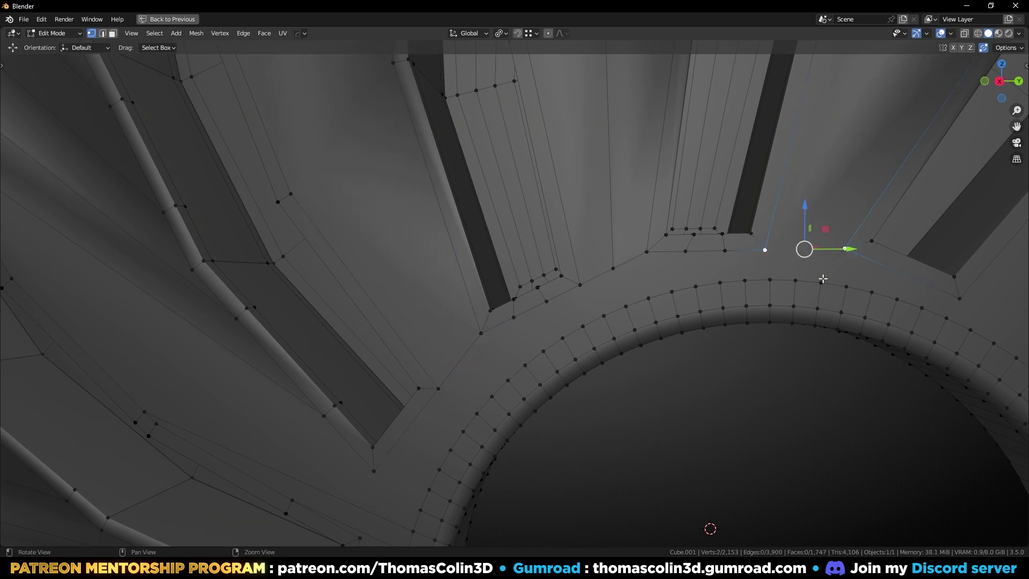
left_click(711, 302)
Connect one hub-ring vertex to the facing hub-end corner vertices of the two reworked slots
left_click(690, 257)
middle_click_drag(689, 257, 695, 260)
left_click(483, 256)
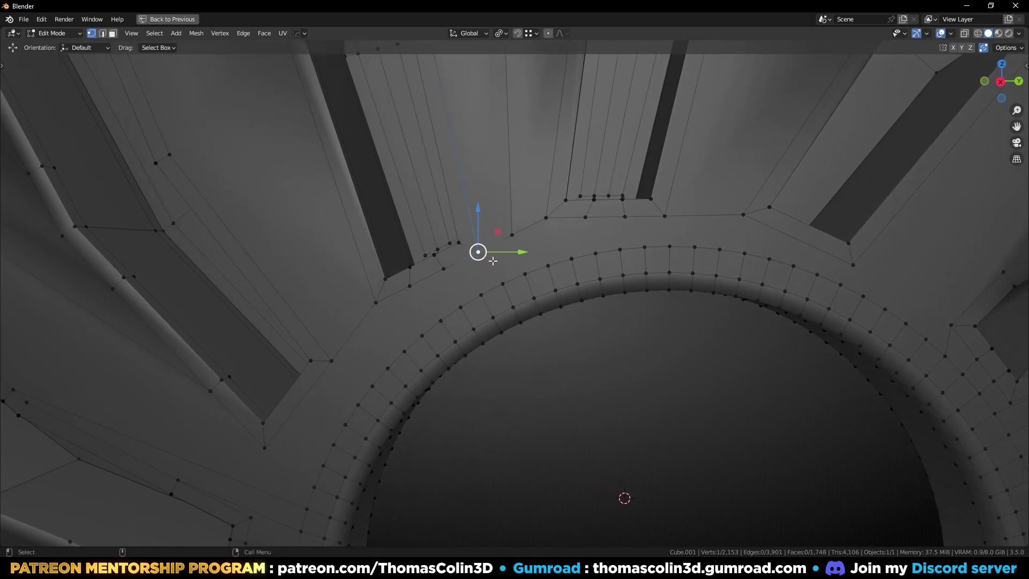
left_click(524, 276, "shift")
key("j")
left_click(528, 275)
left_click(548, 226, "shift")
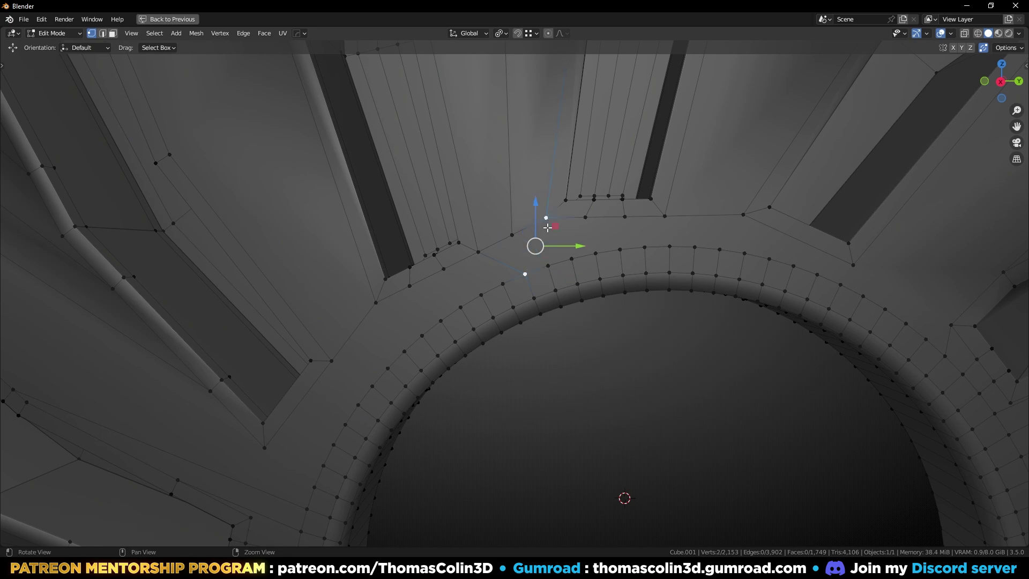
key("j")
Join the clockwise reworked slot's other hub-end corner and the next slot's facing corner to a shared hub-ring vertex
left_click(666, 218)
left_click(695, 246, "shift")
key("f")
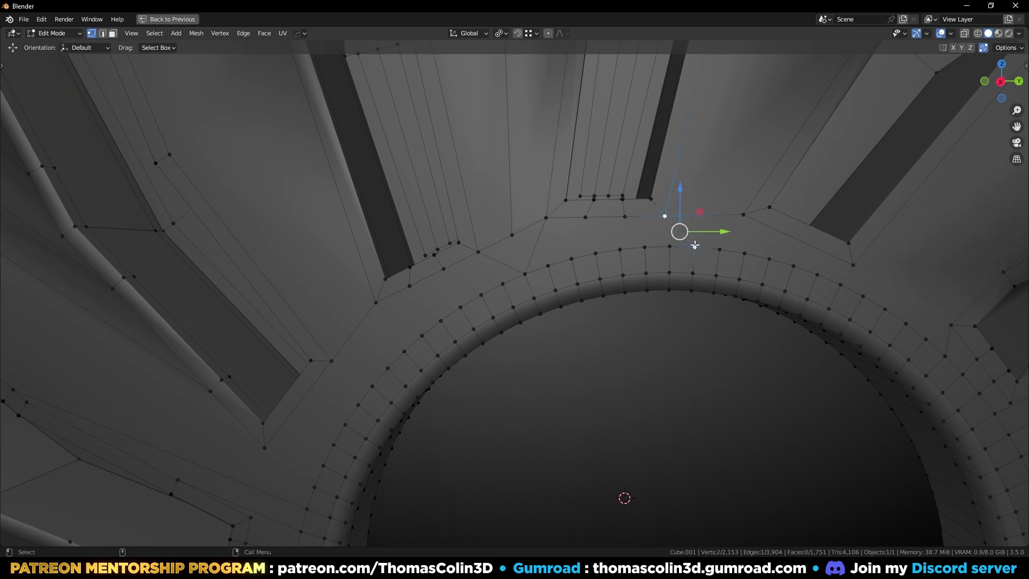
left_click(695, 247)
left_click(743, 214, "shift")
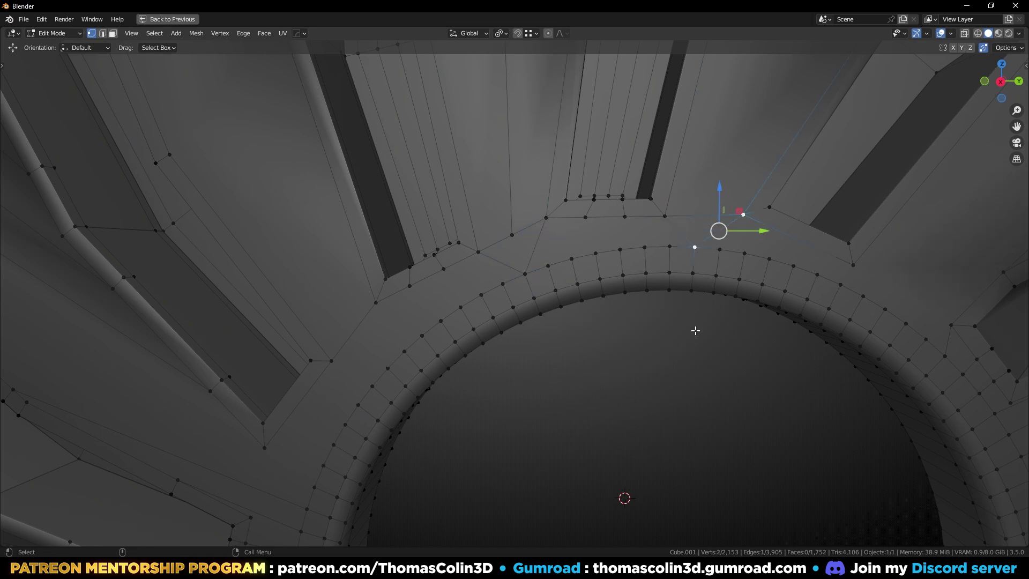
key("f")
Add two edges across the next blade clockwise, joining the facing bend vertices of its two slots nearest the hub
key("alt+a")
scroll(585, 296, "down", 5)
key("2")
scroll(584, 296, "up", 2)
middle_click_drag(584, 296, 485, 427, "shift")
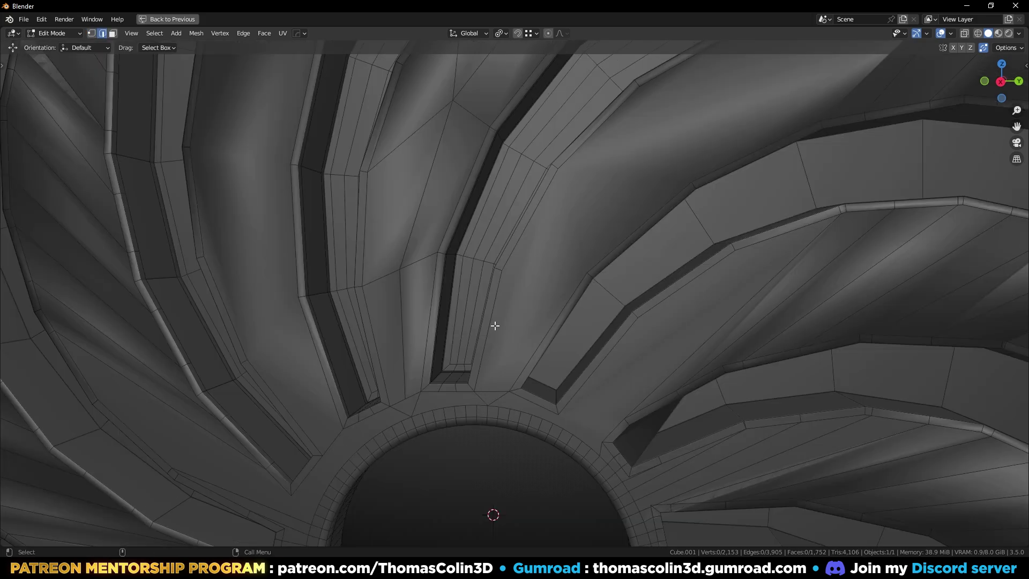
key("1")
left_click(502, 271)
left_click(587, 272, "shift")
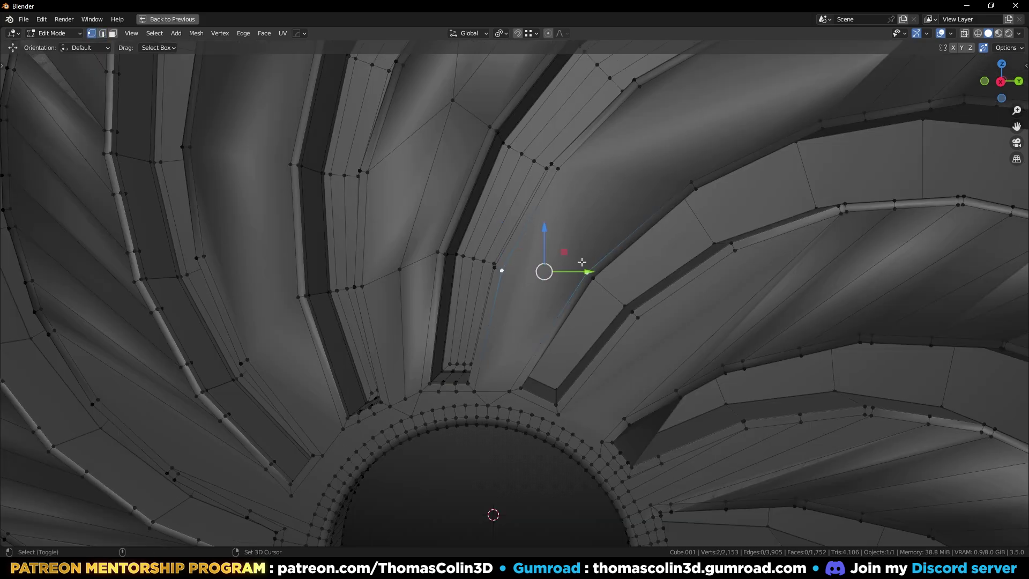
key("f")
left_click(558, 168)
left_click(690, 180, "shift")
key("f")
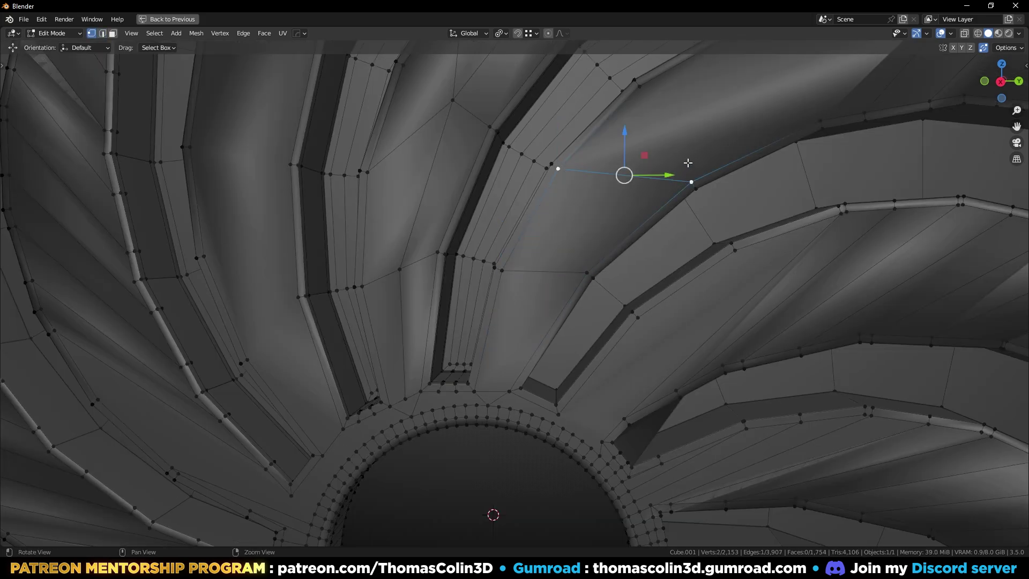
Connect the two outer pairs of facing bend vertices across the same blade
middle_click_drag(687, 128, 620, 240, "alt")
left_click(626, 289)
left_click(674, 148, "shift")
key("j")
left_click(756, 228)
left_click(781, 121, "shift")
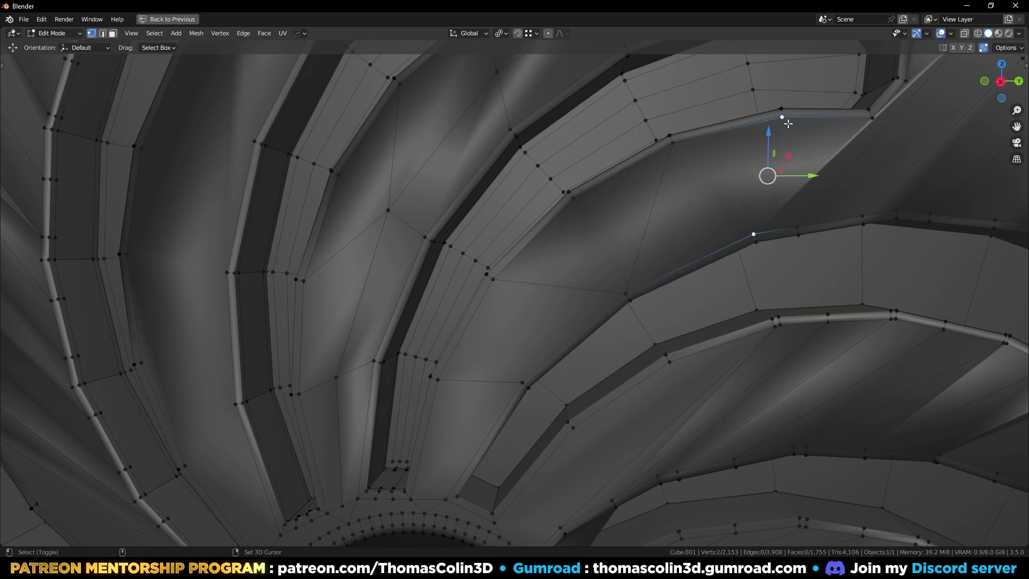
key("j")
Dissolve the four excess long edges running from the slots towards the rim at the blade's outer end
middle_click_drag(833, 150, 662, 252, "shift")
scroll(665, 256, "down", 1)
key("2")
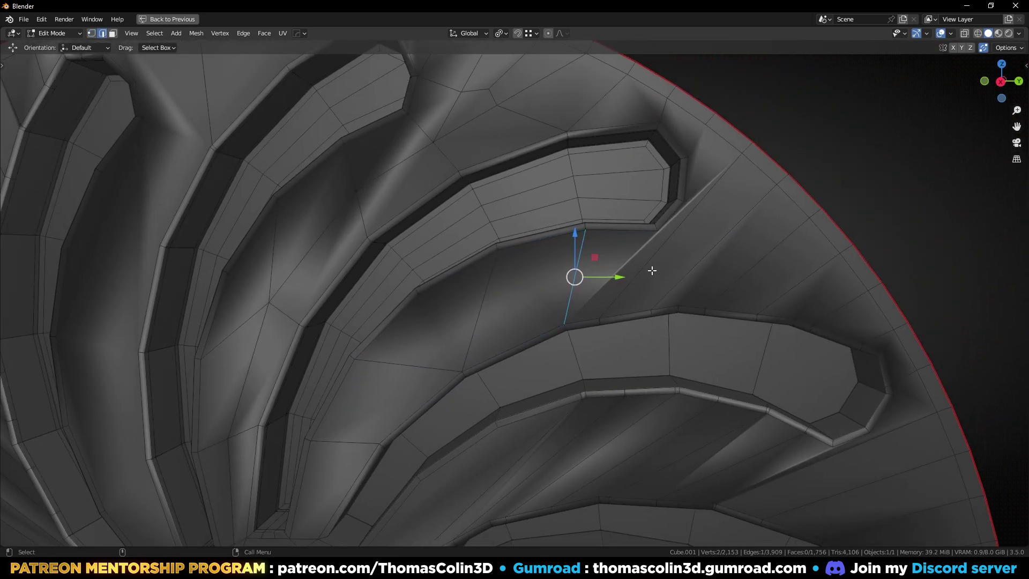
left_click(653, 268)
left_click(700, 262, "shift")
left_click(732, 282, "shift")
left_click(783, 294, "shift")
key("ctrl+x")
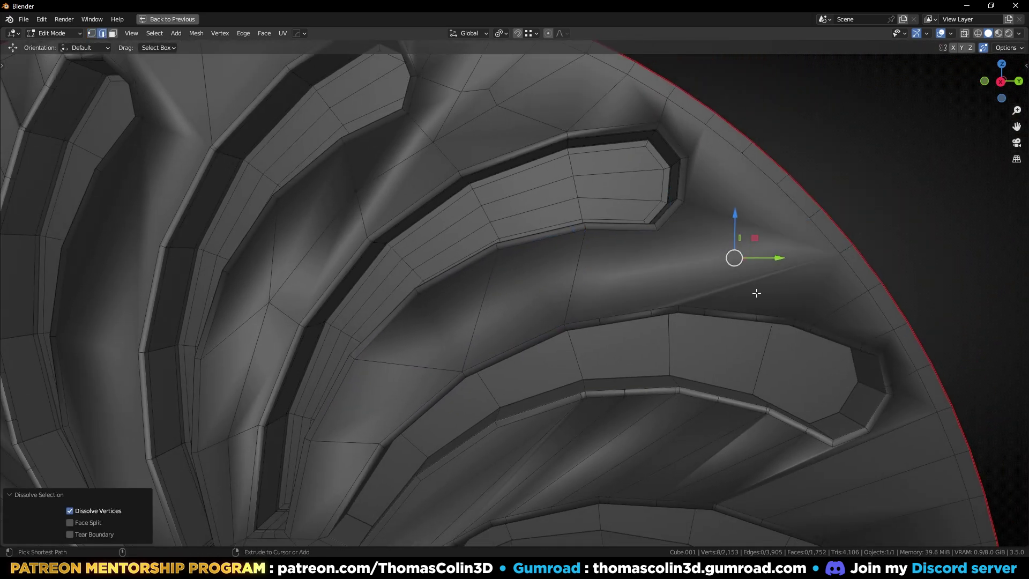
Dissolve the excess short edges across the next slot's bevel beside the blade's outer end
scroll(665, 319, "up", 1)
middle_click_drag(639, 333, 609, 262)
left_click(609, 264, "shift")
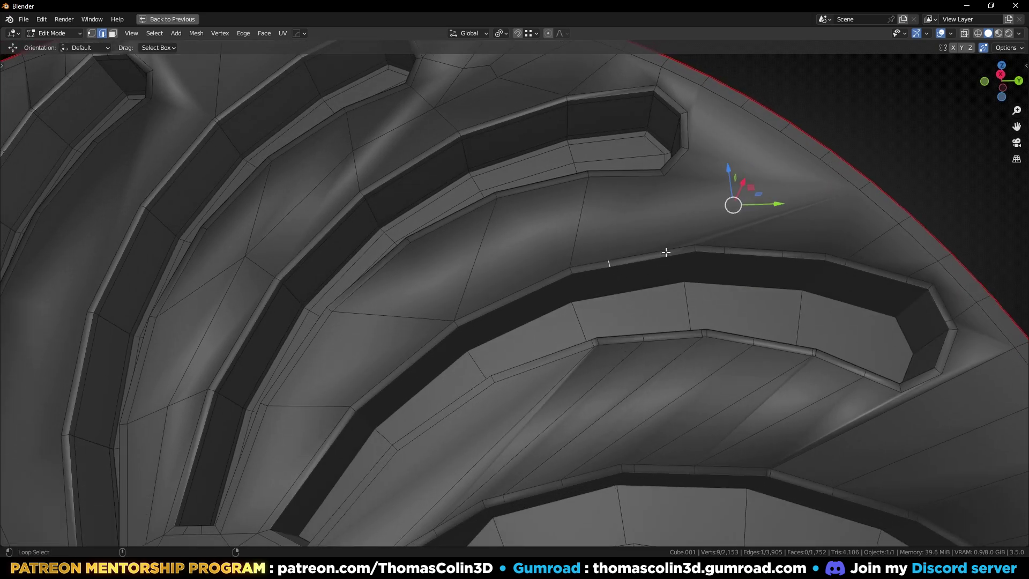
key("ctrl+x")
Connect the reworked slot's tip corner to the facing vertex of the next slot, and join the neighbouring vertex pair
key("1")
left_click(664, 183)
left_click(693, 243, "shift")
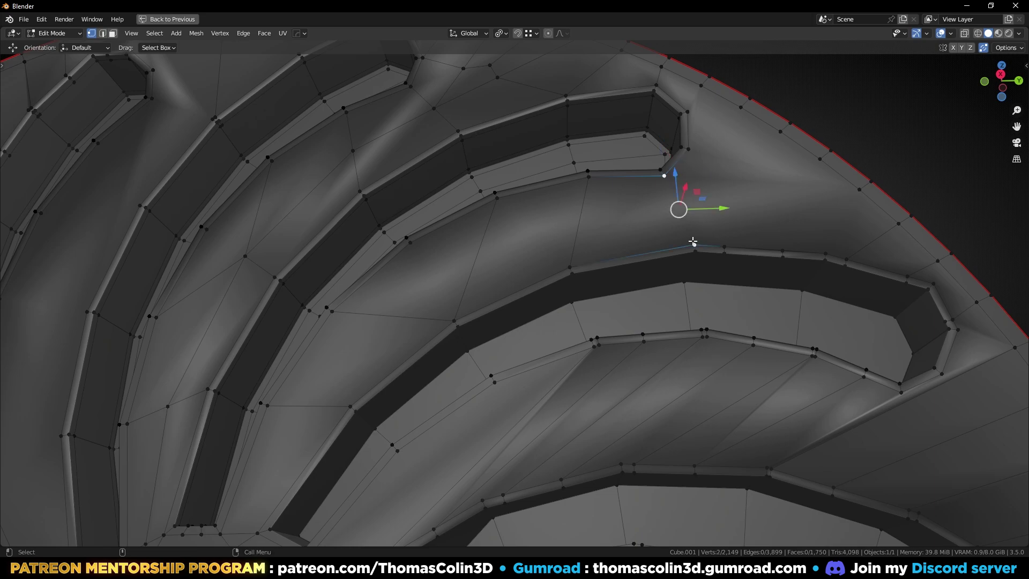
key("j")
left_click(918, 80)
scroll(721, 141, "down", 1)
middle_click_drag(721, 142, 667, 59)
left_click(673, 170)
left_click(687, 143, "shift")
key("j")
left_click(861, 138)
Select the six edges crossing the blade between the two slots and subdivide them with one cut
key("2")
left_click(482, 269)
left_click(447, 349, "shift")
left_click(540, 202, "shift")
left_click(602, 161, "shift")
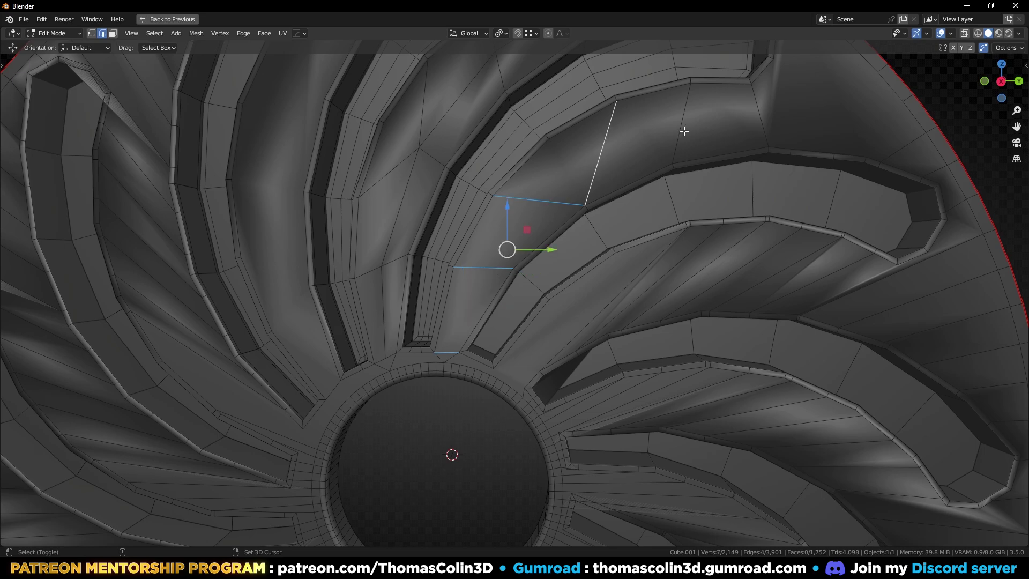
left_click(681, 131, "shift")
left_click(752, 117, "shift")
right_click(753, 117)
left_click(715, 133)
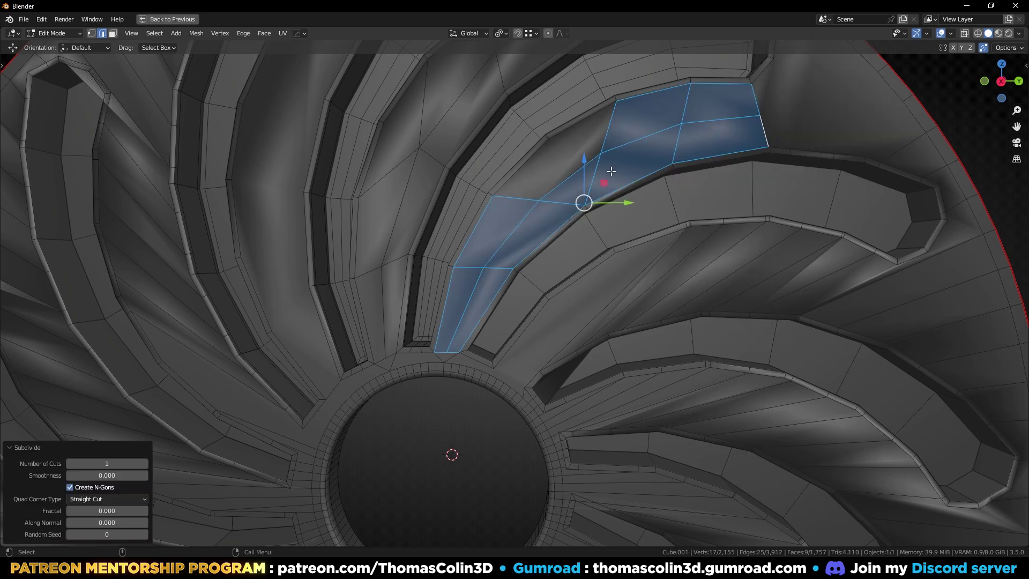
Merge the two middle vertices near the blade's central bend at their center
key("1")
left_click(539, 201)
left_click(602, 155, "shift")
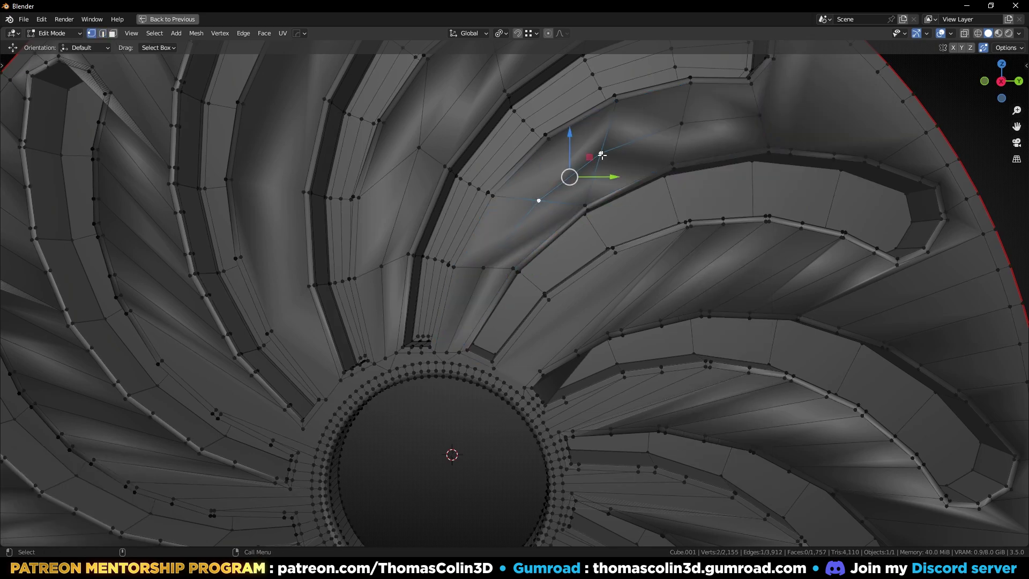
key("m")
left_click(603, 157)
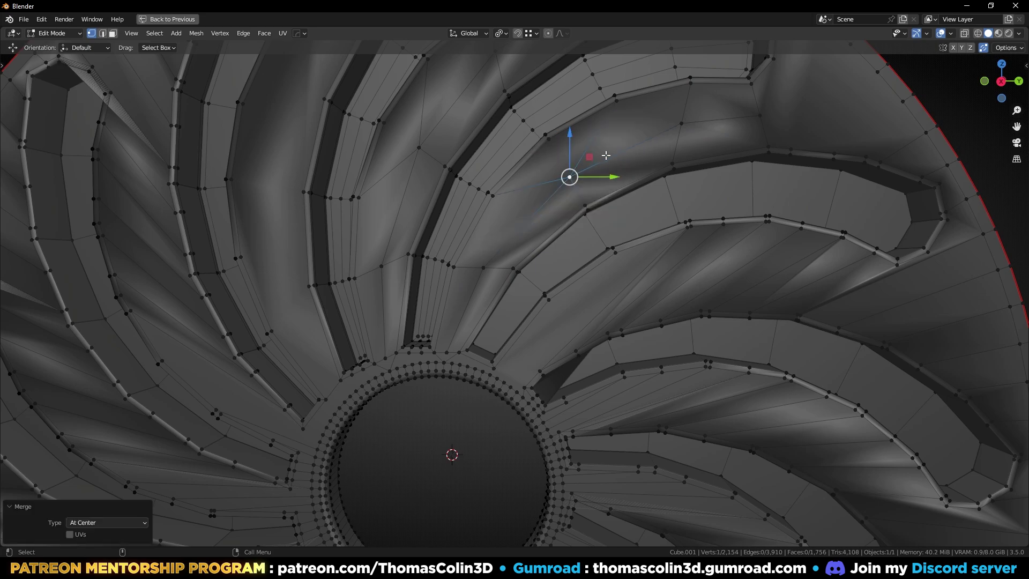
key("alt+a")
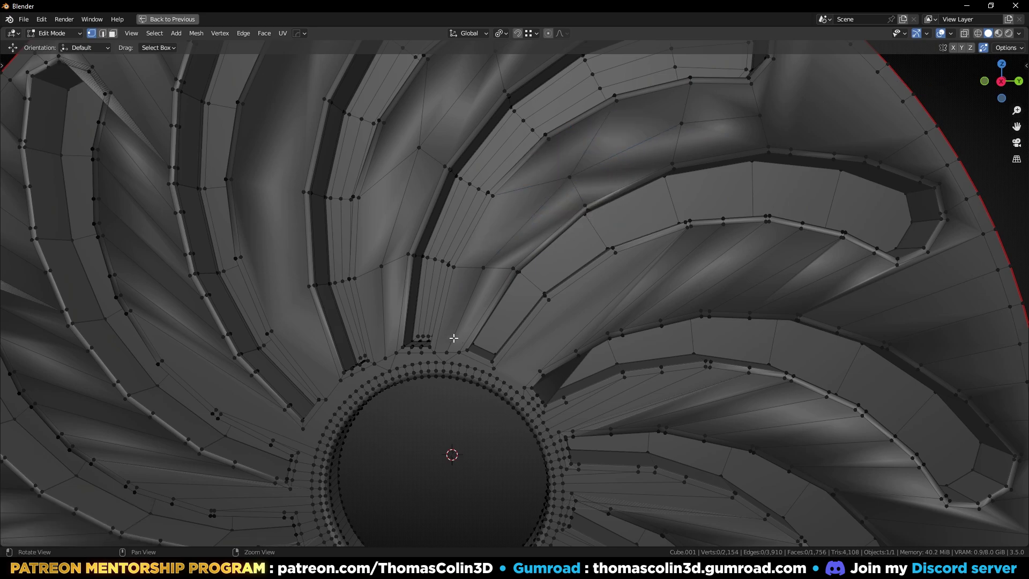
Connect the reworked slot's tip vertex to the nearest vertex on the inner rim ring
middle_click_drag(666, 206, 468, 352, "alt")
right_click_drag(521, 313, 564, 282, "alt")
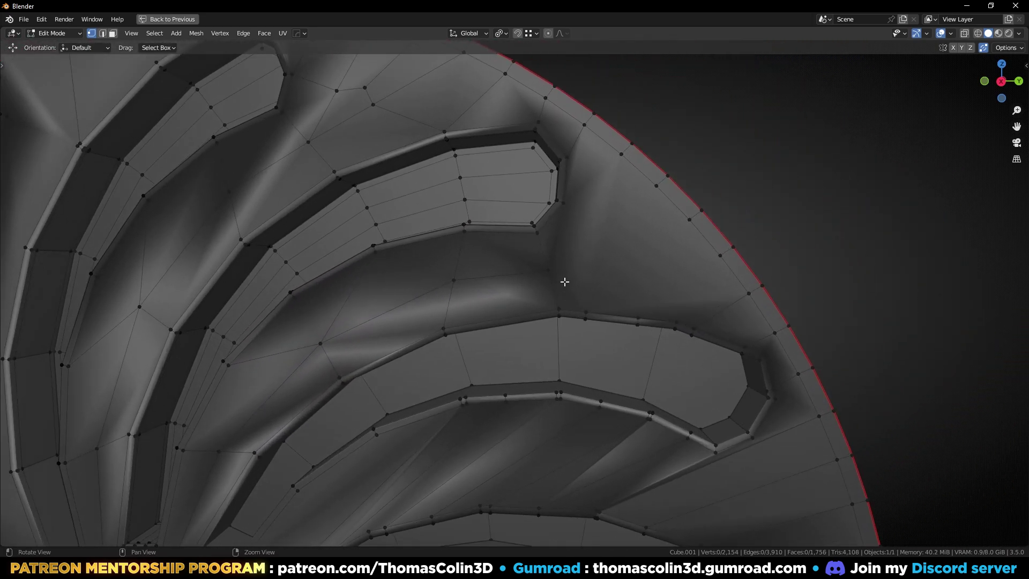
left_click(563, 203)
left_click(621, 154, "shift")
key("j")
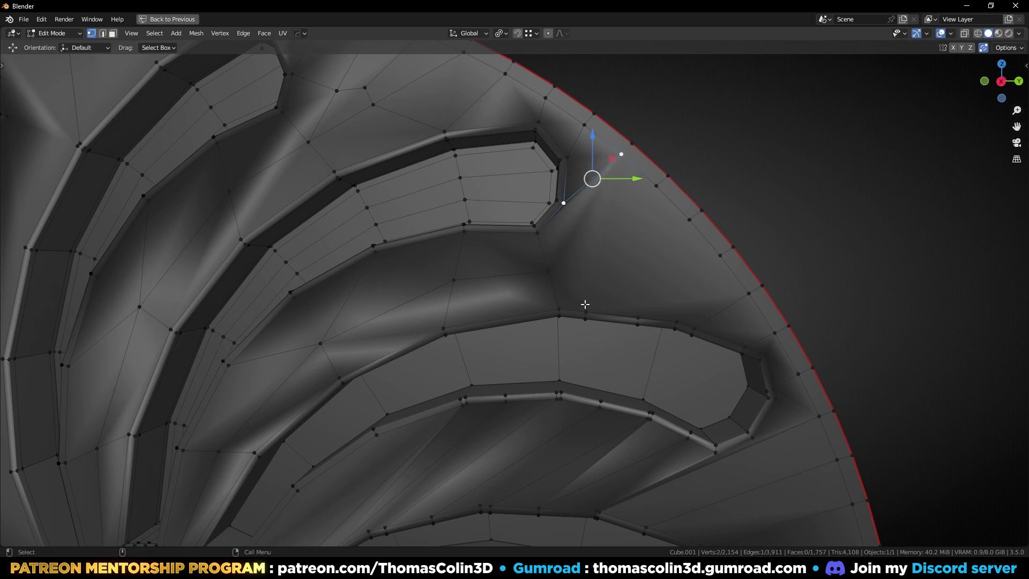
Dissolve two excess short edges across the upper bevel of the next slot clockwise
key("2")
middle_click_drag(584, 304, 551, 270)
left_click(610, 282, "alt+shift")
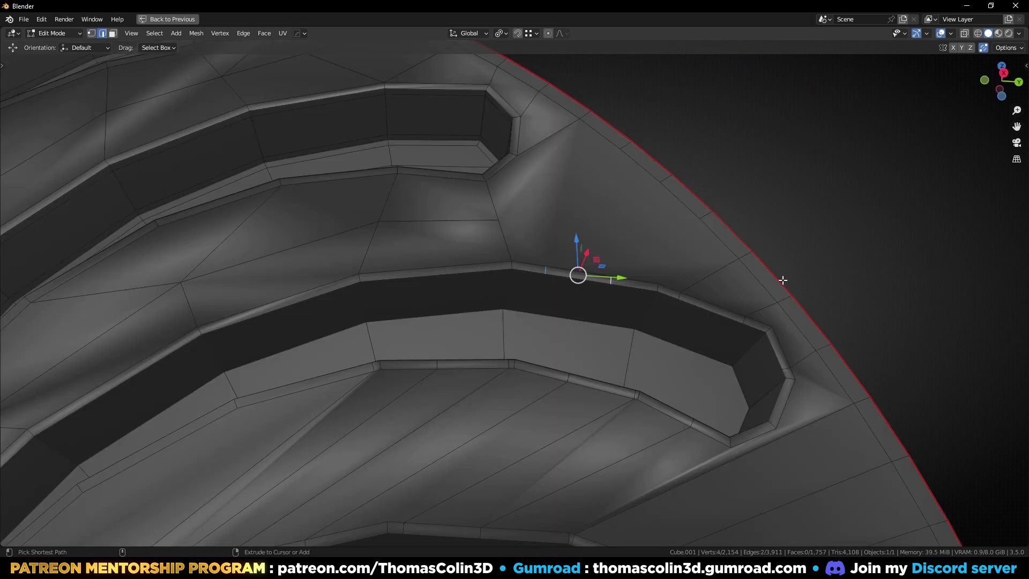
key("ctrl+x")
Edge-slide the two remaining extra bevel edges near the next slot's tip into the adjacent corner edges so they merge
left_click(701, 279)
left_click(679, 294)
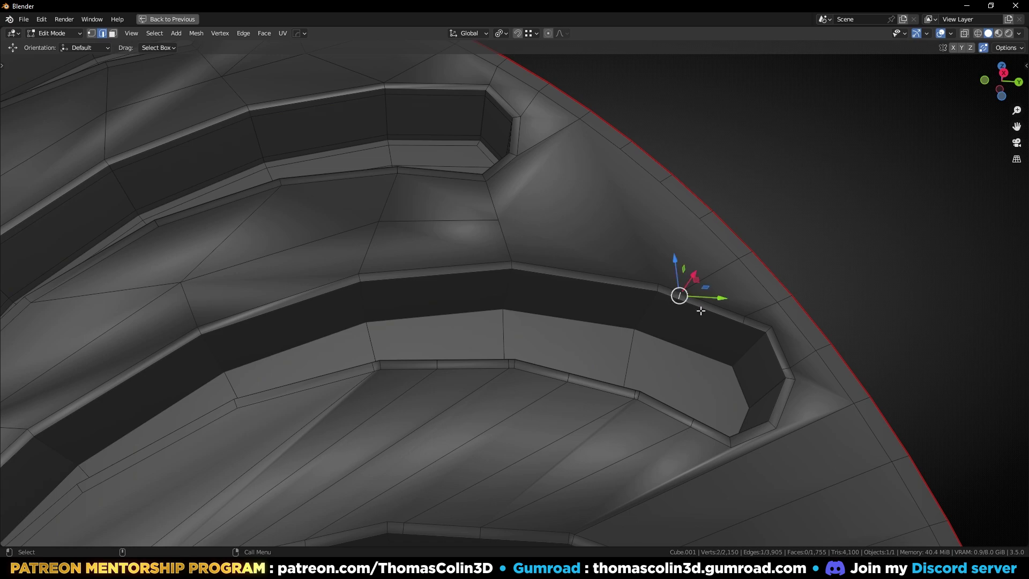
key("g")
key("g")
left_click(760, 206)
left_click(828, 150)
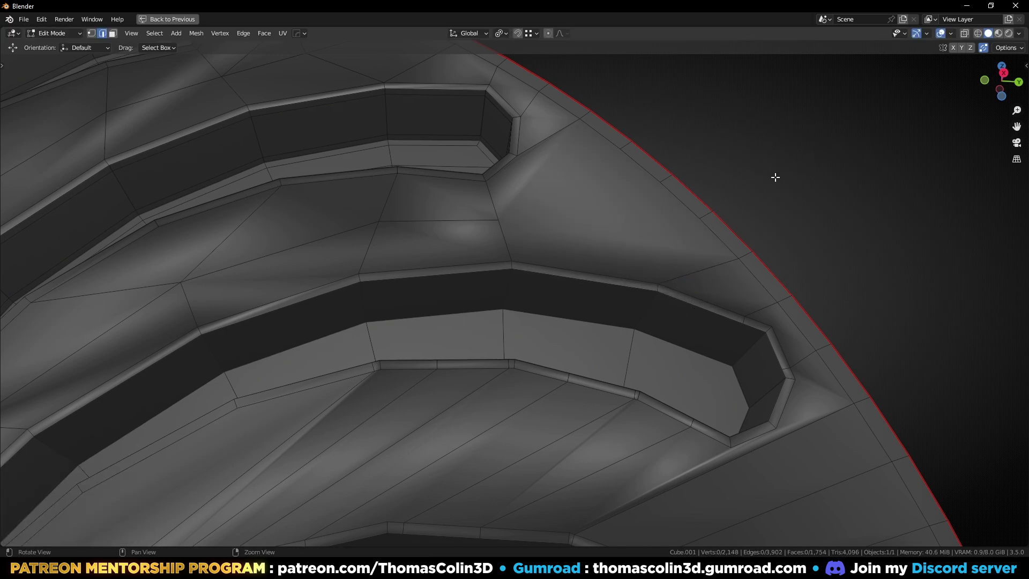
left_click_drag(776, 177, 749, 207, "alt")
left_click(736, 331)
middle_click_drag(752, 316, 646, 211)
key("g")
key("g")
left_click(764, 290)
Connect the blade's outer midpoint vertex to an inner rim-ring vertex
left_click_drag(646, 210, 640, 240, "alt")
right_click_drag(625, 232, 597, 252, "alt")
scroll(552, 257, "up", 4)
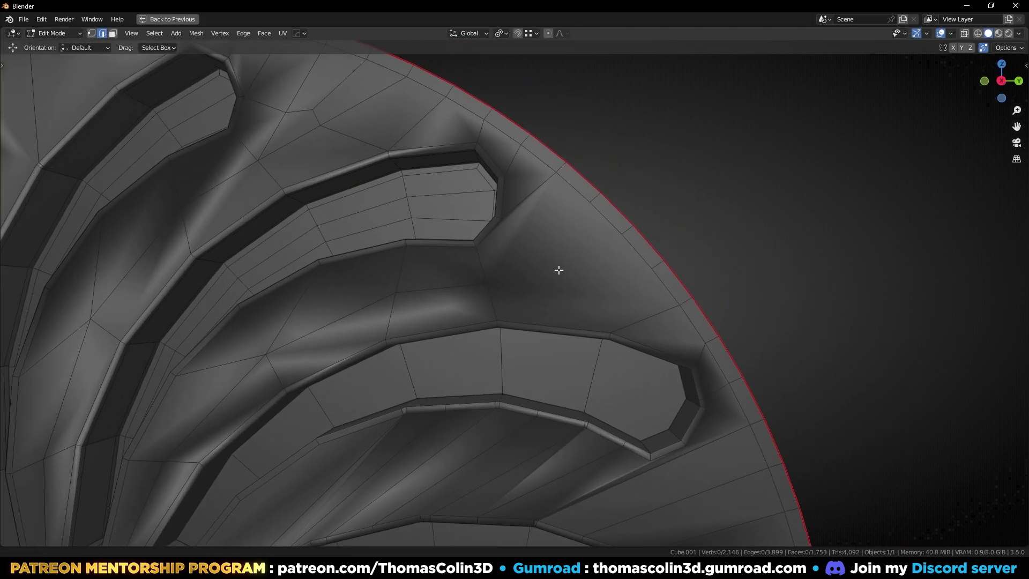
key("1")
left_click(504, 265, "shift")
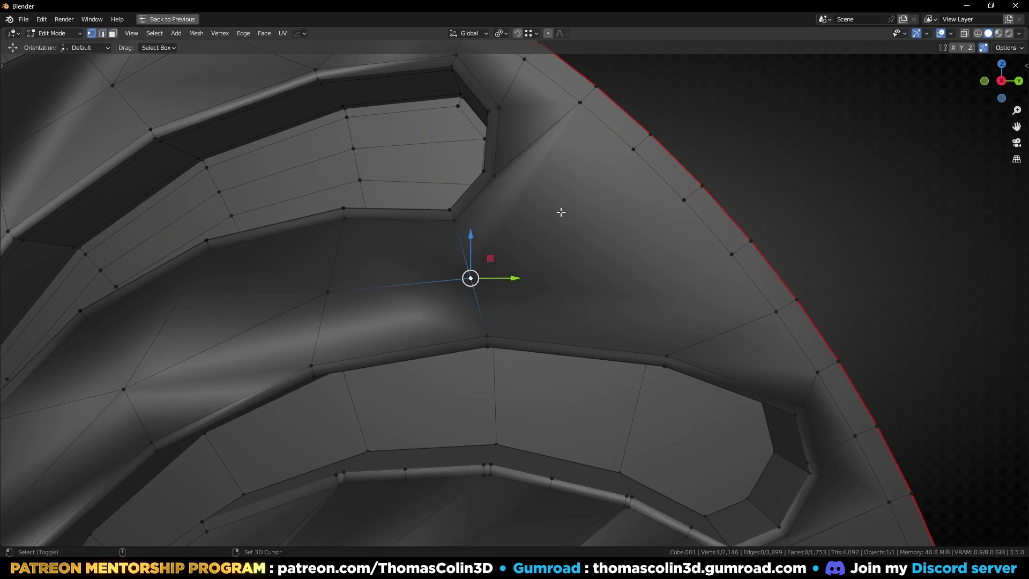
left_click(616, 163, "shift")
key("j")
Connect the reworked slot's tip vertex to the facing outer bend vertex of the next slot
left_click(485, 171)
left_click(667, 355, "shift")
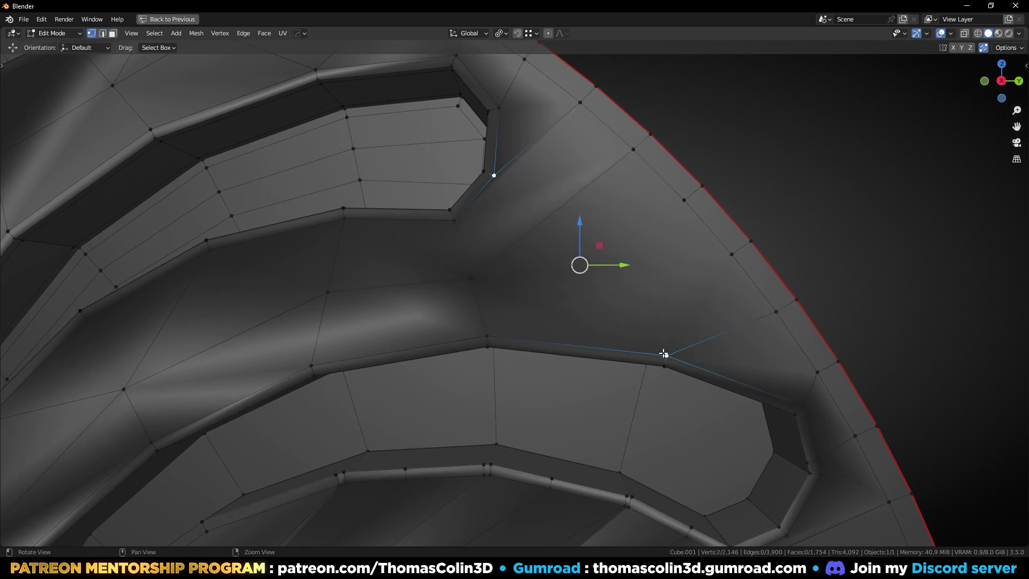
key("j")
left_click(817, 115)
scroll(676, 203, "down", 1)
scroll(639, 225, "up", 2)
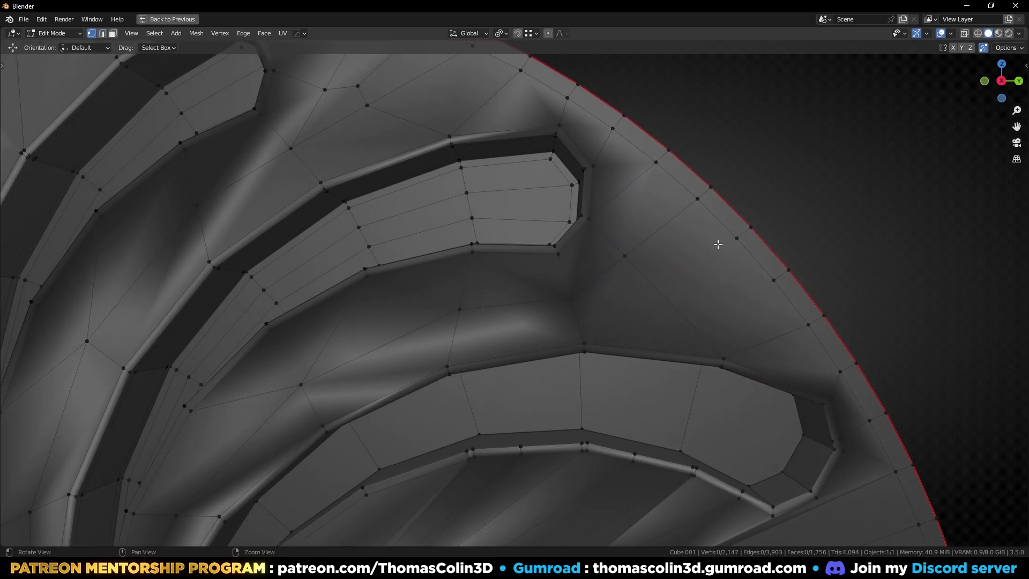
Dissolve the two edge segments running from the blade's outer midpoint to the rim ring
key("2")
left_click(608, 272, "shift")
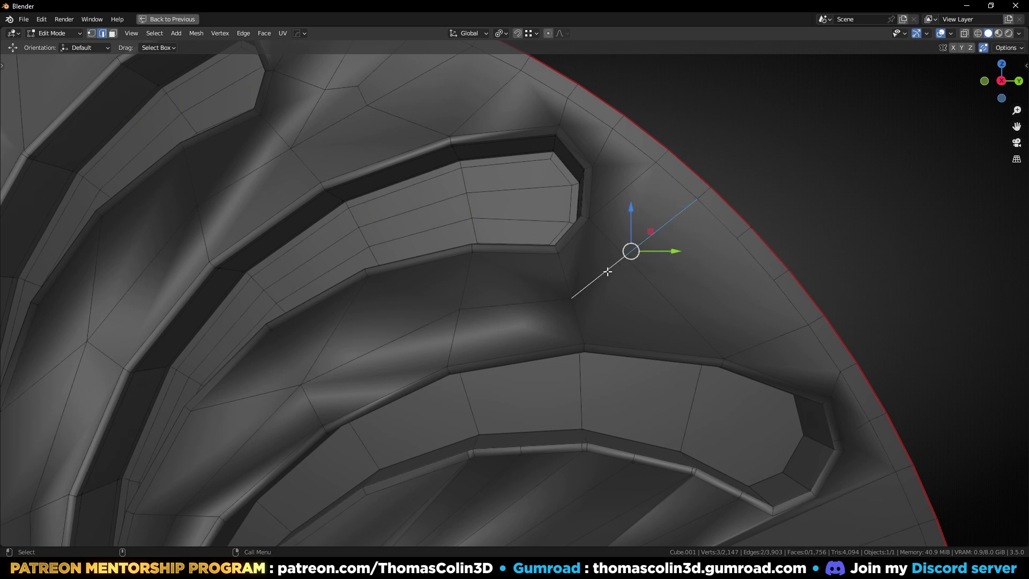
key("ctrl+x")
Connect the blade's outer midpoint vertex to three consecutive vertices on the inner rim ring
key("1")
left_click(571, 299)
left_click(736, 239, "shift")
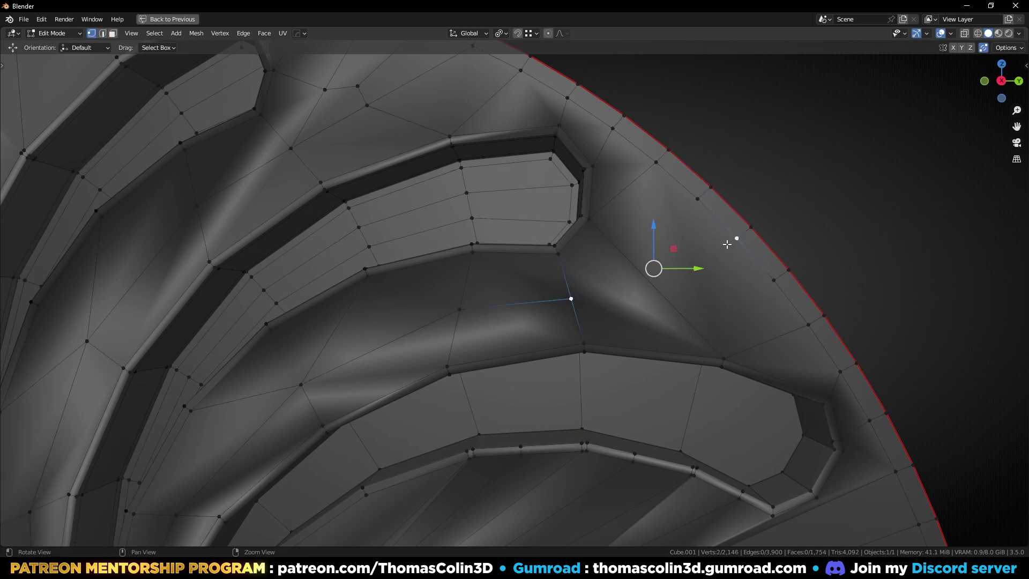
key("j")
key("alt+a")
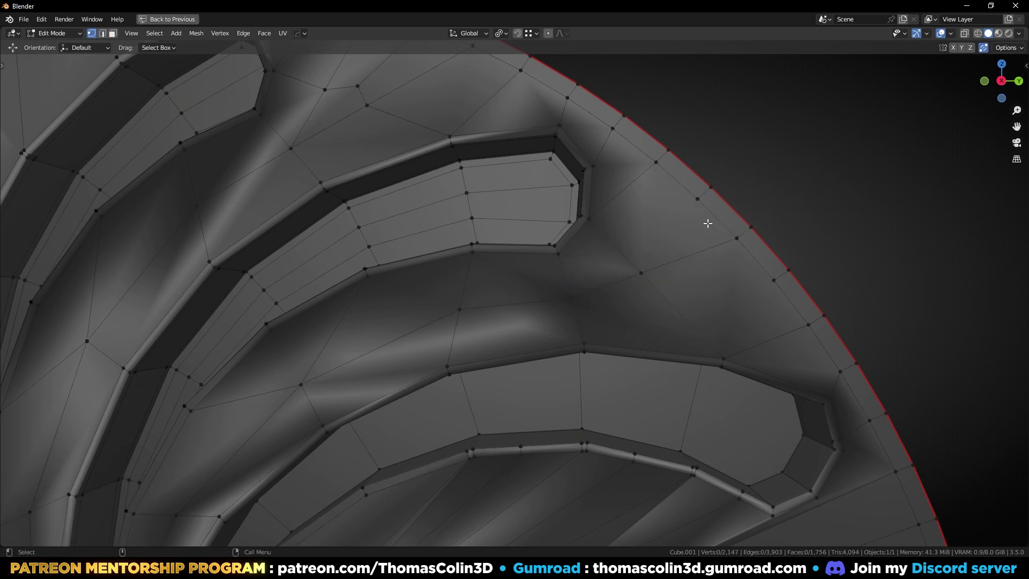
left_click(696, 199)
left_click(572, 297, "shift")
key("j")
left_click(572, 298)
left_click(772, 280, "shift")
key("j")
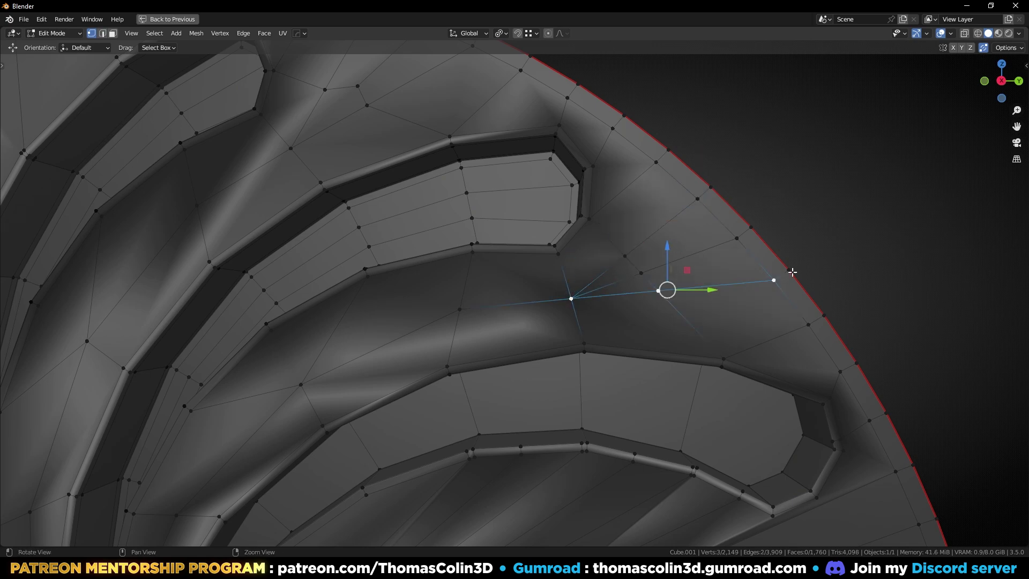
Dissolve the middle edge fanning from the midpoint vertex and slide its remaining end vertex slightly towards the rim
key("2")
key("alt+a")
left_click(625, 282)
key("ctrl+x")
key("1")
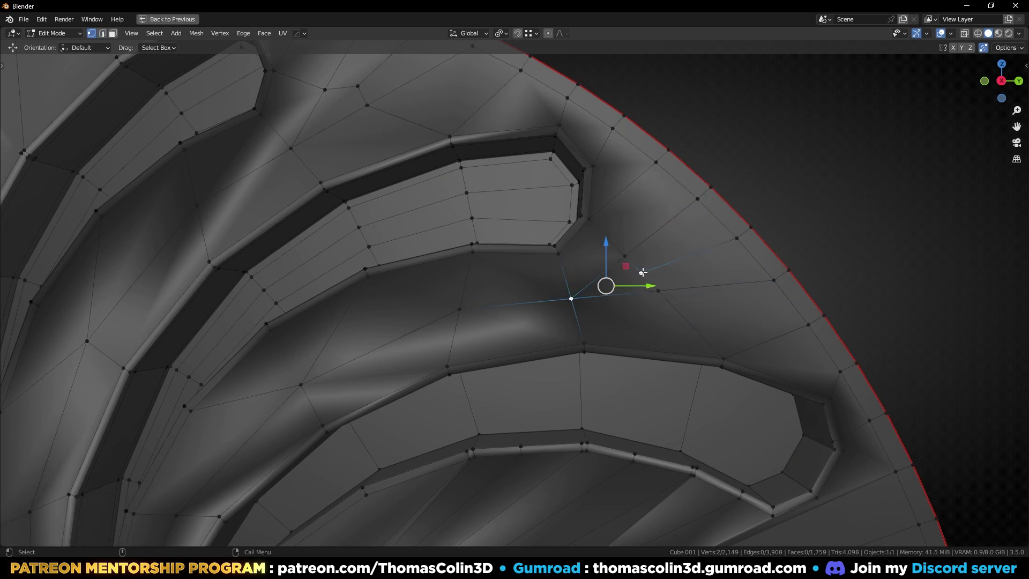
left_click(643, 271)
key("shift+v")
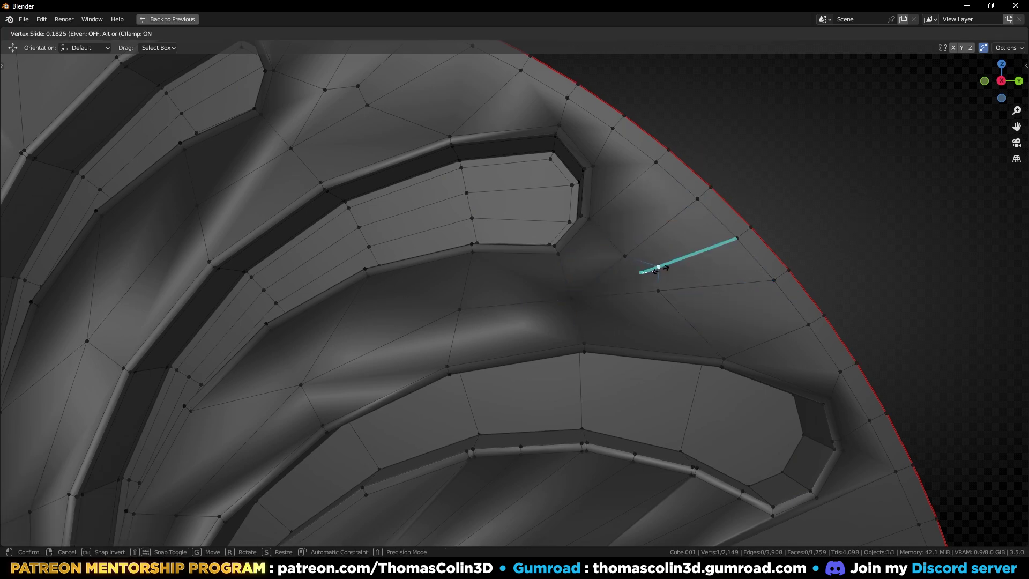
left_click(655, 270)
key("alt+a")
scroll(638, 229, "down", 6)
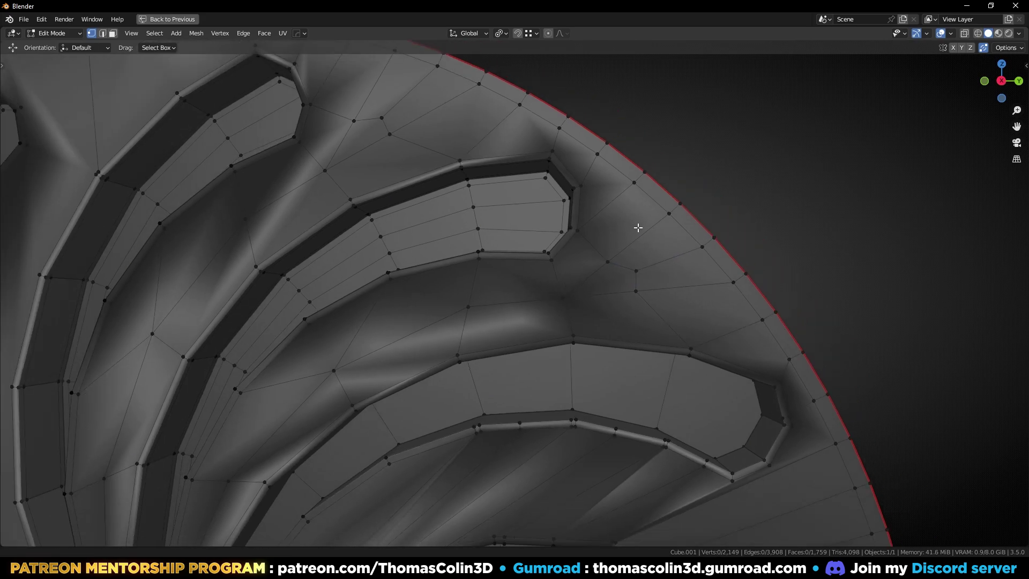
scroll(660, 218, "down", 5)
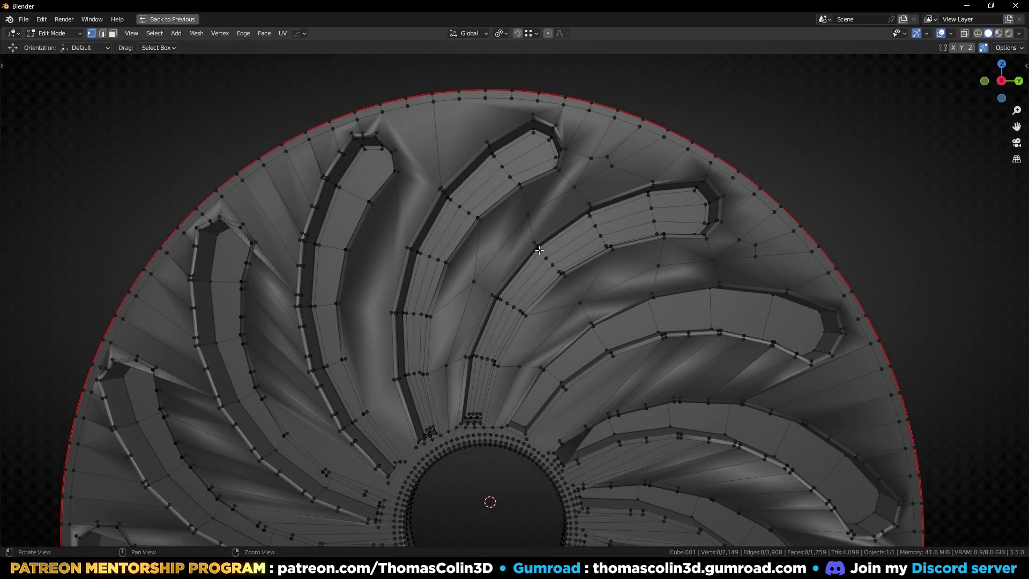
middle_click_drag(536, 250, 593, 232, "shift")
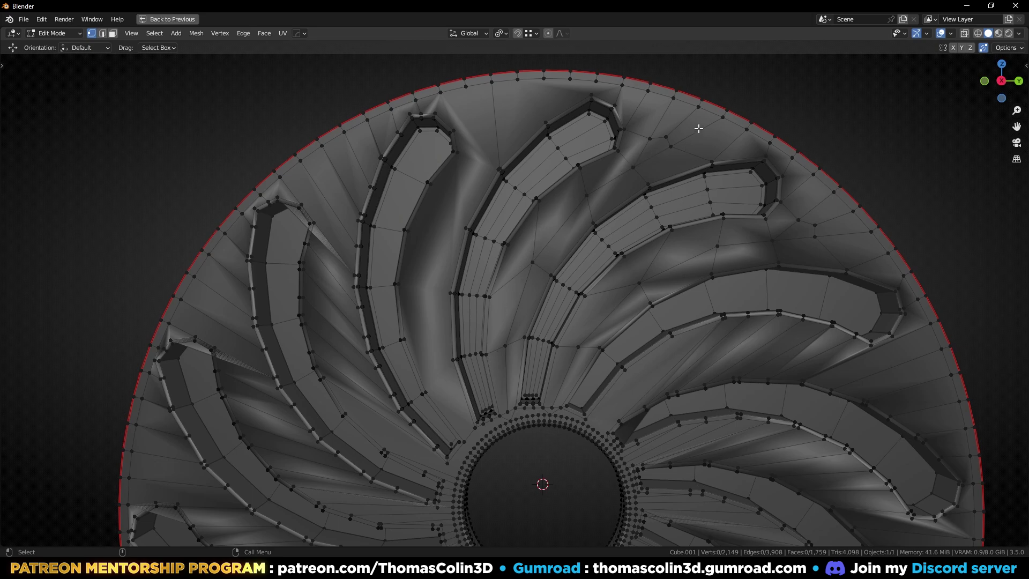
Connect the inner end vertices of the dividing lines on both sides of the reworked slot to the hub's outer ring
right_click_drag(711, 247, 754, 209, "alt")
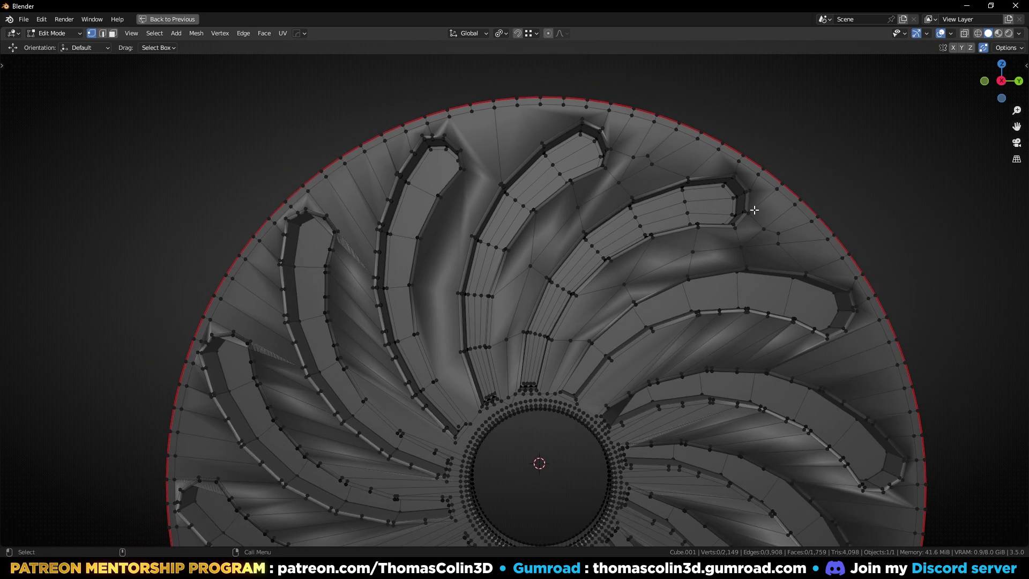
key("2")
middle_click_drag(666, 316, 697, 234, "alt")
right_click_drag(697, 235, 634, 239, "alt")
key("1")
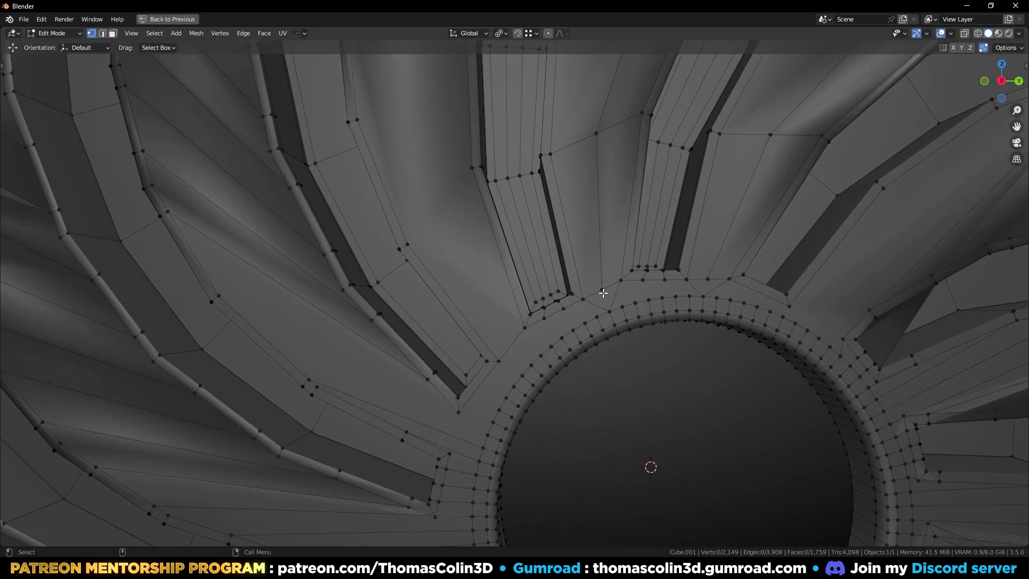
left_click(603, 292)
left_click(609, 309, "shift")
key("j")
left_click(708, 280)
left_click(702, 298, "shift")
Mark the two dividing edge paths flanking the reworked slot as seams, from the hub out to the rim
key("2")
left_click(600, 252, "alt")
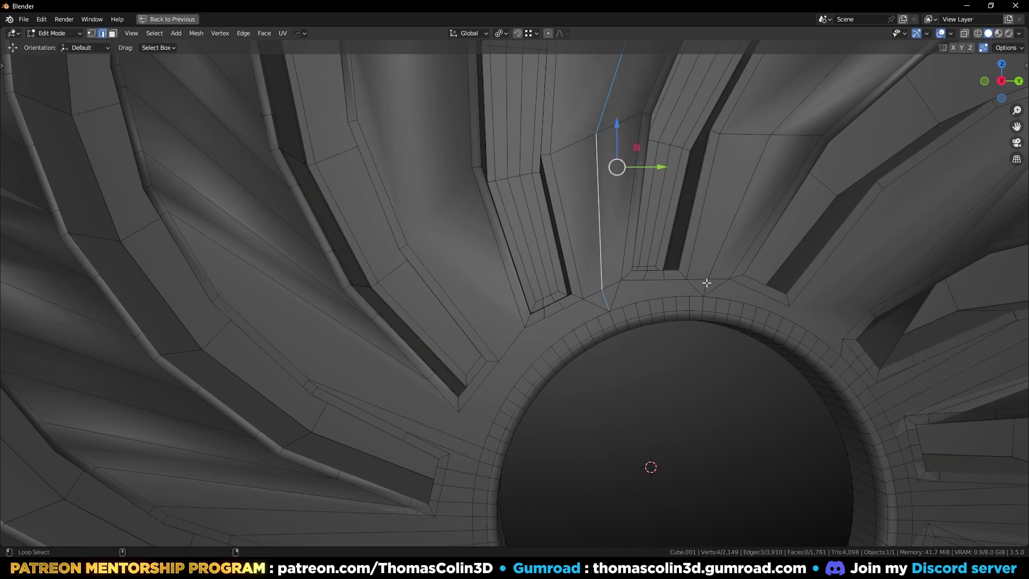
left_click(701, 308, "alt+shift")
left_click(613, 316, "alt+shift")
scroll(688, 236, "down", 3)
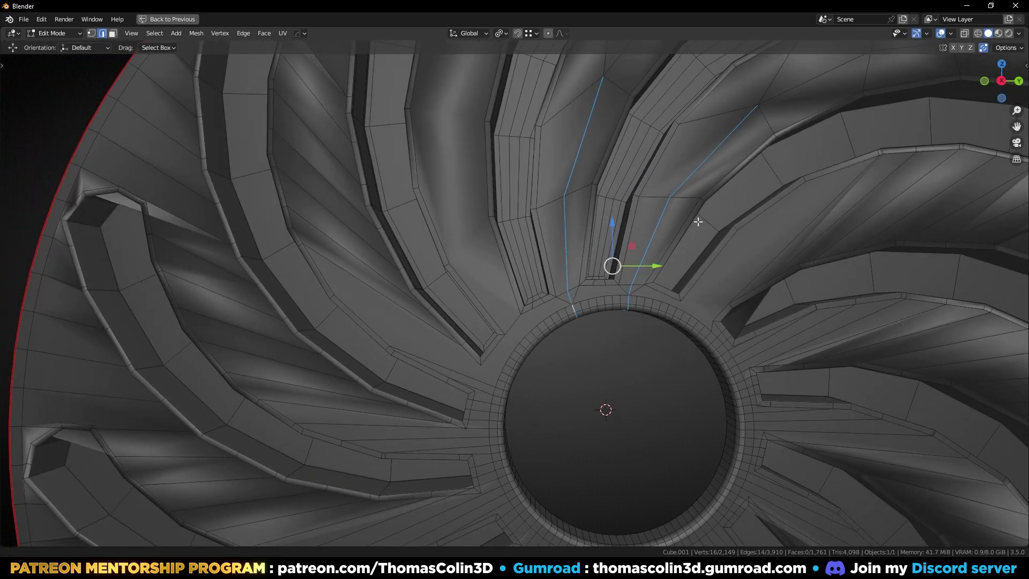
middle_click_drag(698, 223, 616, 372, "shift")
left_click(571, 170, "alt+shift")
scroll(699, 77, "down", 2)
middle_click_drag(699, 76, 657, 125, "shift")
left_click(657, 87, "alt+shift")
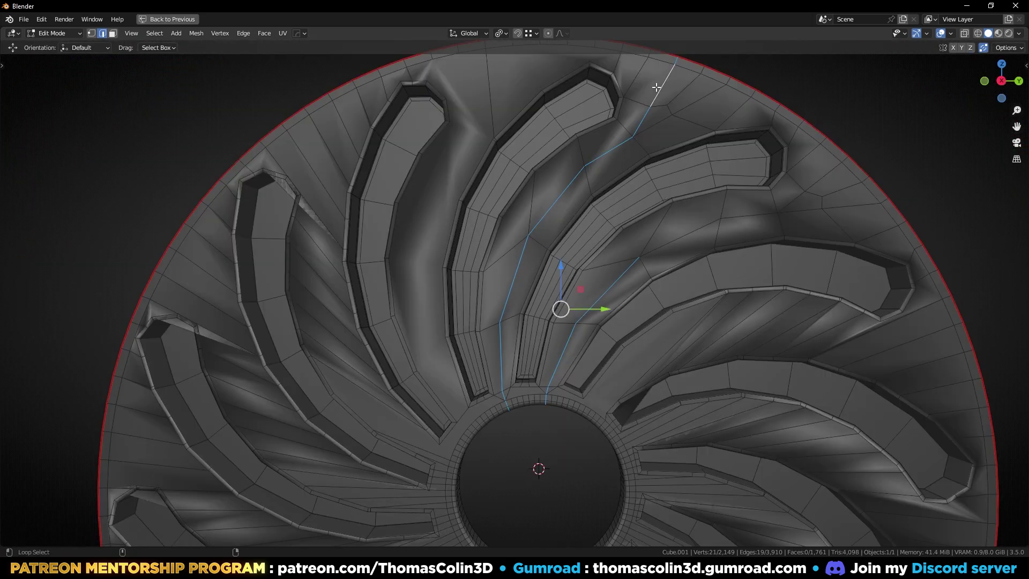
left_click(691, 234, "alt+shift")
left_click(797, 198, "alt+shift")
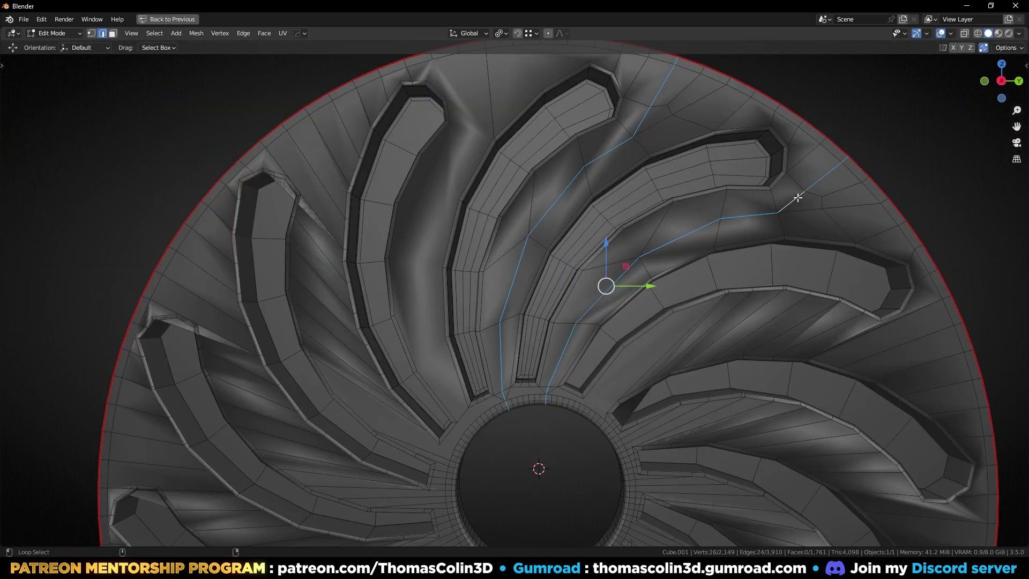
right_click(769, 181)
left_click(726, 369)
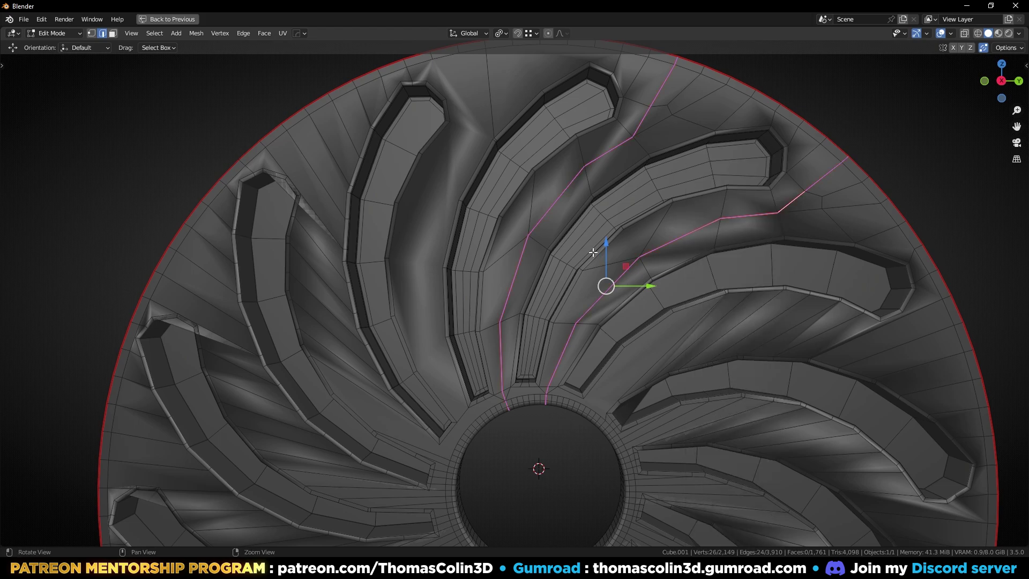
Isolate the seam-bounded segment around the reworked slot by inverting its linked selection and deleting all other geometry
scroll(584, 249, "down", 1)
key("alt+a")
left_click(575, 246)
key("l")
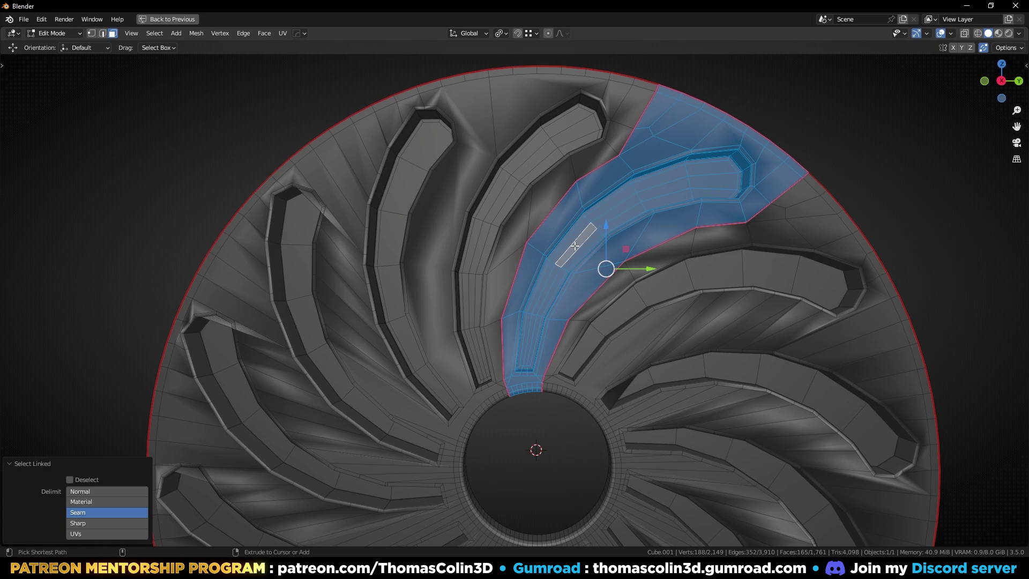
key("ctrl+i")
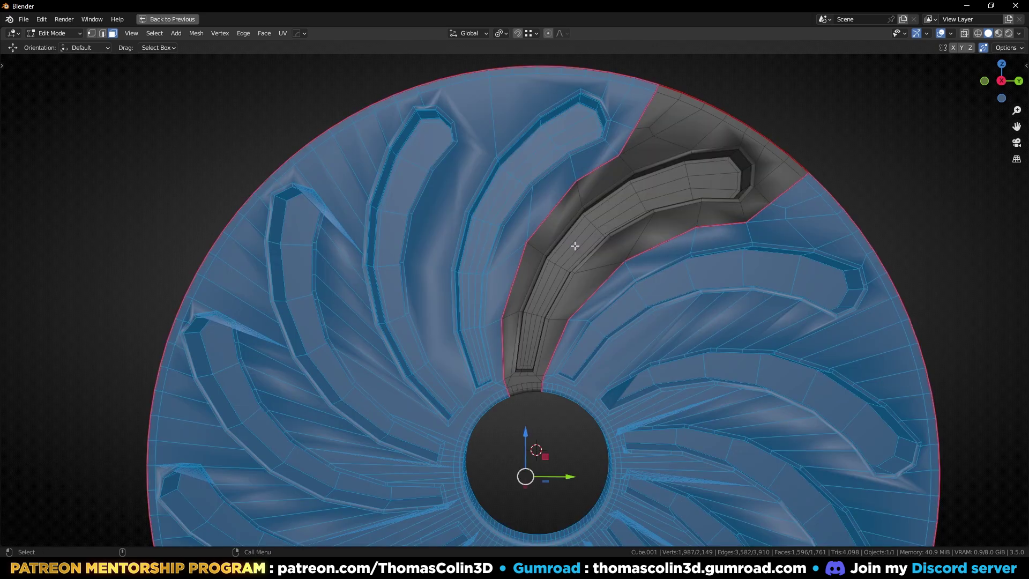
key("x")
left_click(574, 245)
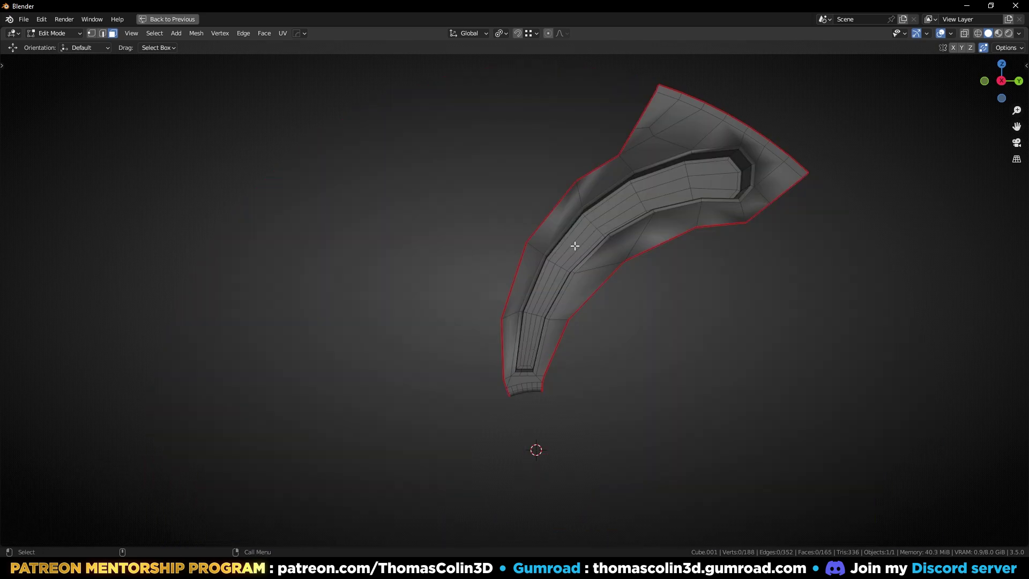
Connect the two middle vertices at the slot's inner end to the third and sixth vertices of the hub's outer ring
scroll(490, 329, "up", 4)
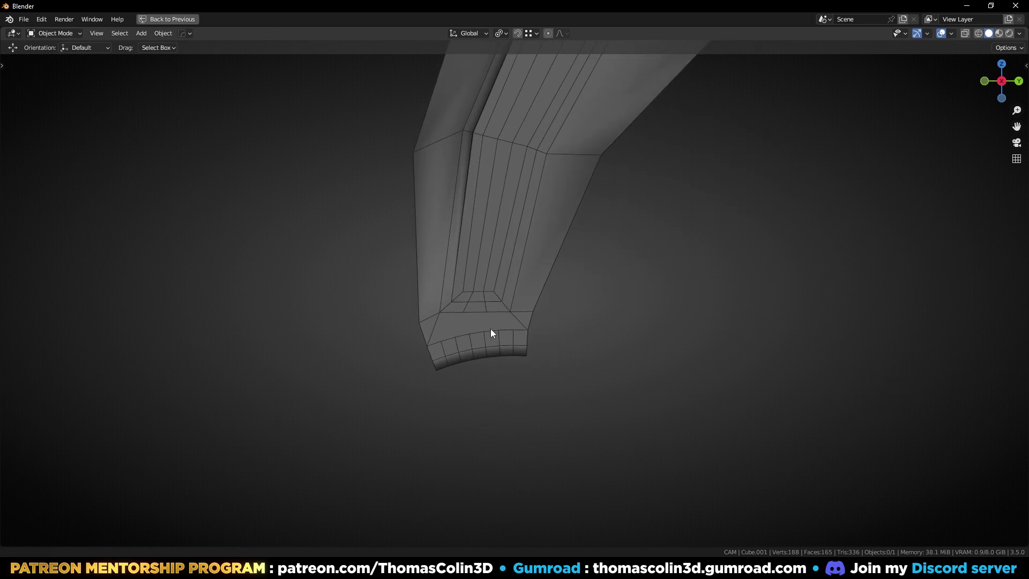
middle_click_drag(491, 329, 536, 304, "shift")
scroll(504, 305, "up", 3)
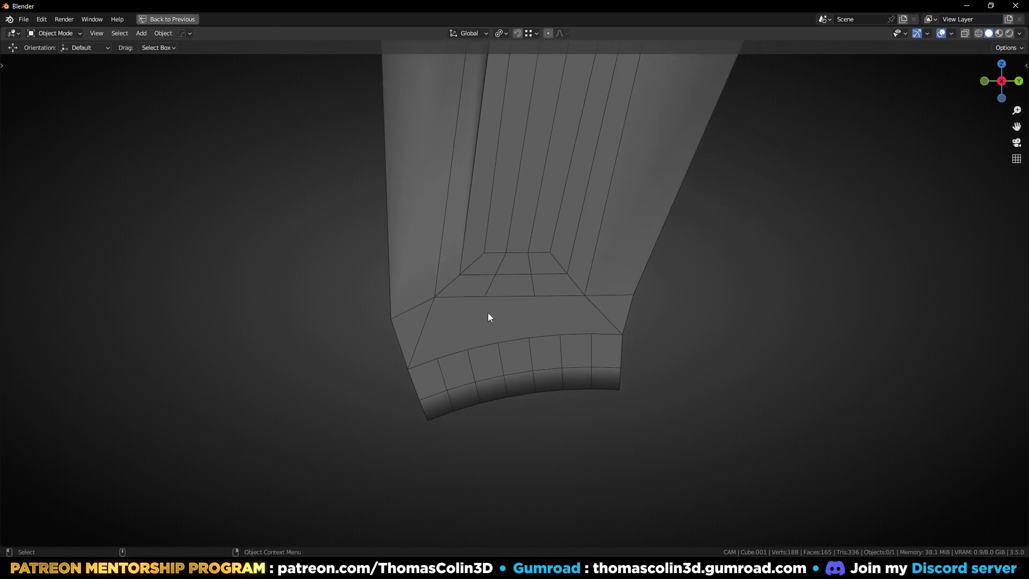
left_click(489, 299)
key("Tab")
key("1")
left_click(485, 297)
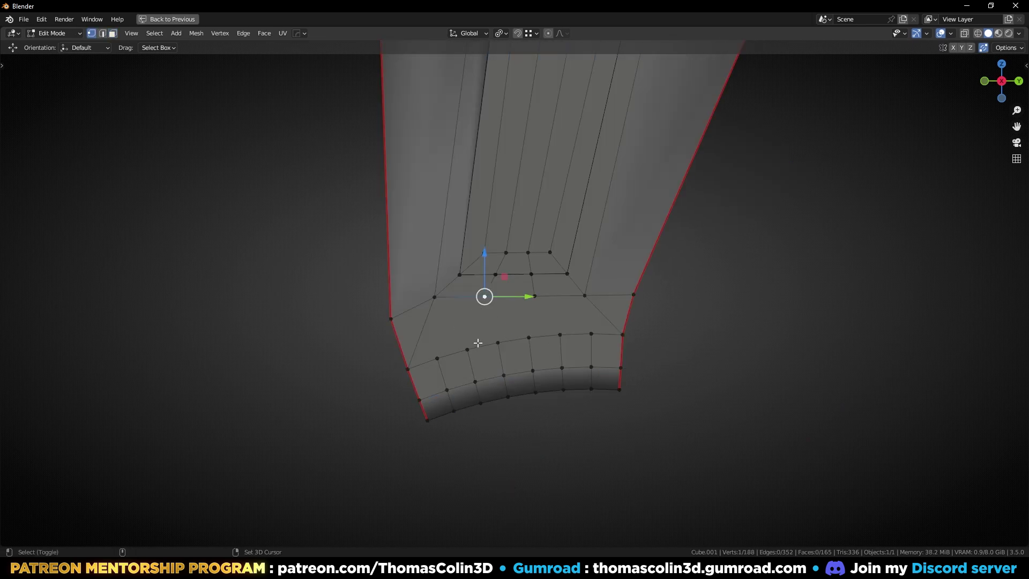
left_click(470, 348, "shift")
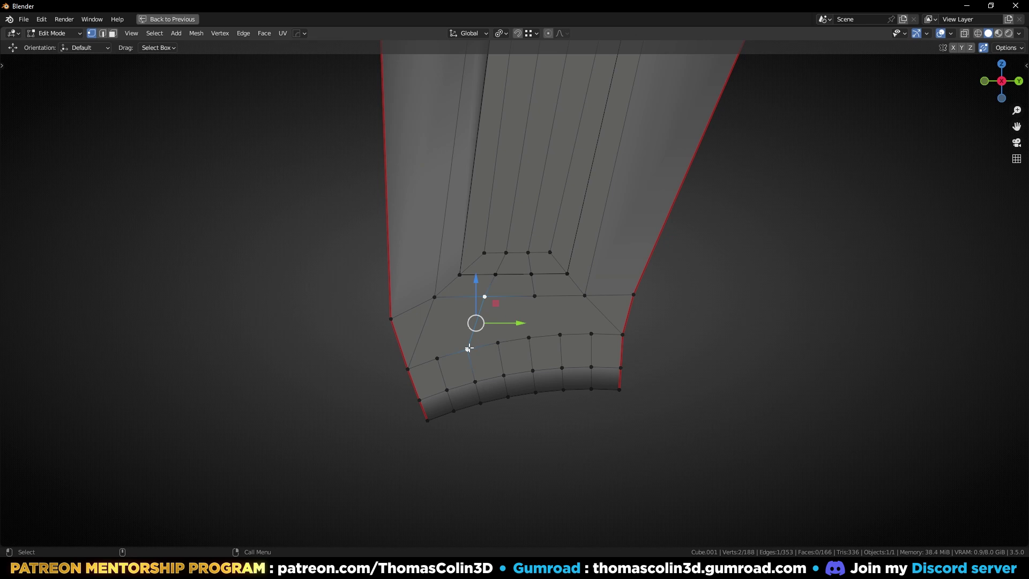
left_click(536, 301)
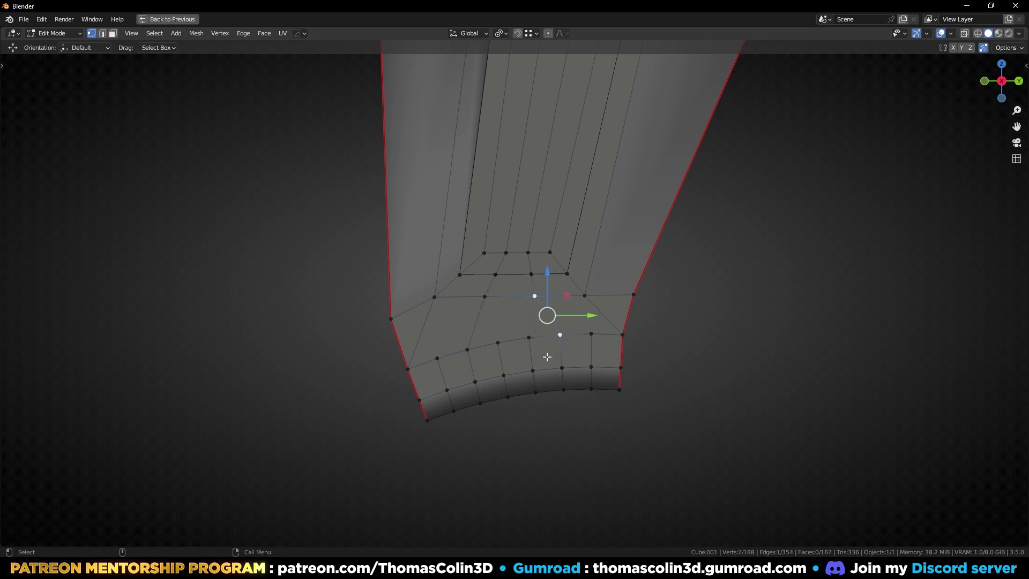
Dissolve the four edge loops crossing the hub strip that do not continue into the slot
key("2")
left_click(607, 449)
left_click(441, 375, "alt")
left_click(505, 356, "alt+shift")
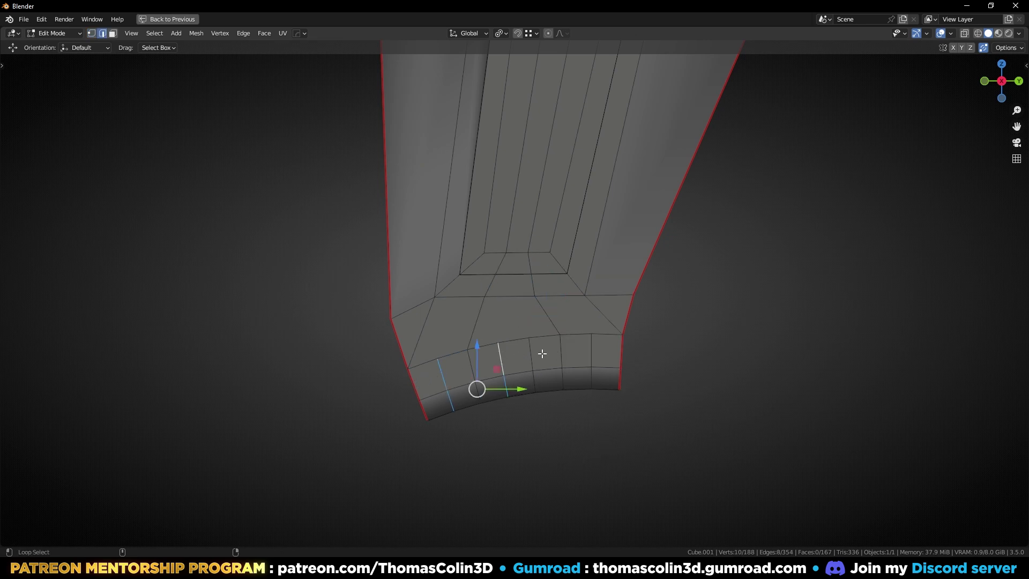
left_click(532, 354, "alt+shift")
left_click(590, 353, "alt+shift")
key("ctrl+x")
Space the vertices of the three front edge rows of the hub strip evenly with LoopTools Space
left_click(457, 354)
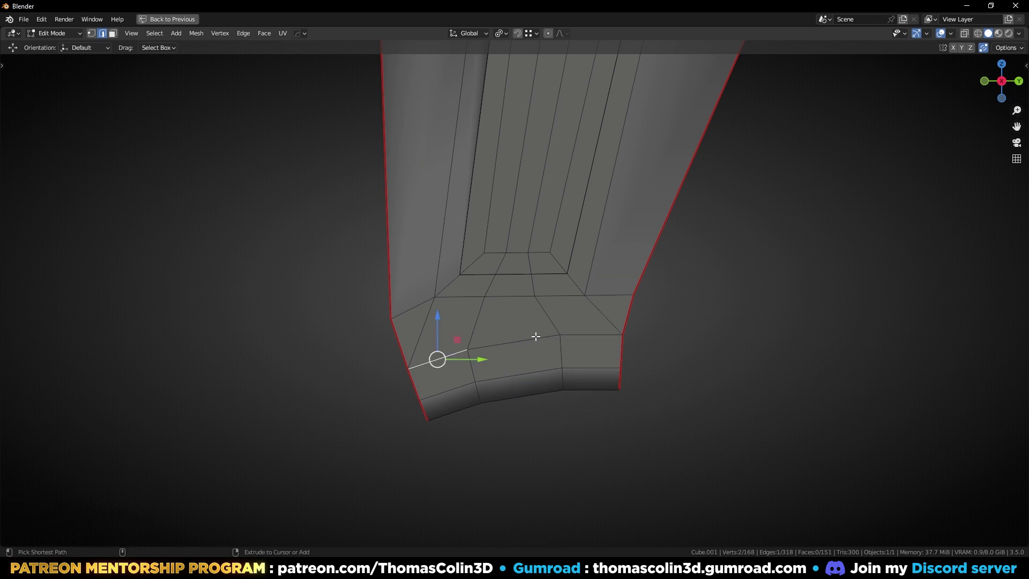
left_click(583, 336, "ctrl")
left_click(451, 390, "shift")
left_click(586, 369, "ctrl")
left_click(457, 412, "shift")
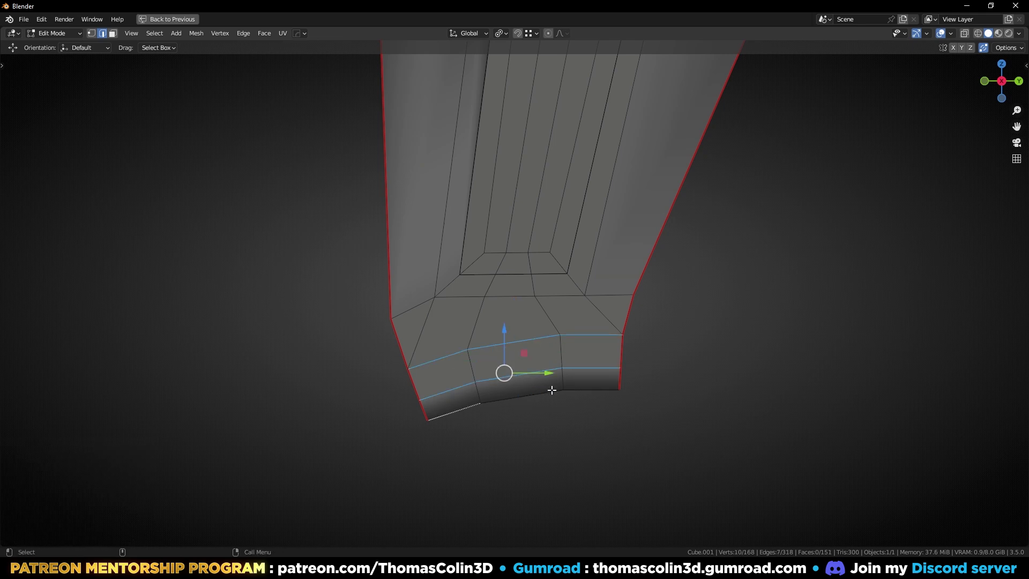
left_click(552, 390, "ctrl")
right_click(693, 160)
mouse_move(693, 156)
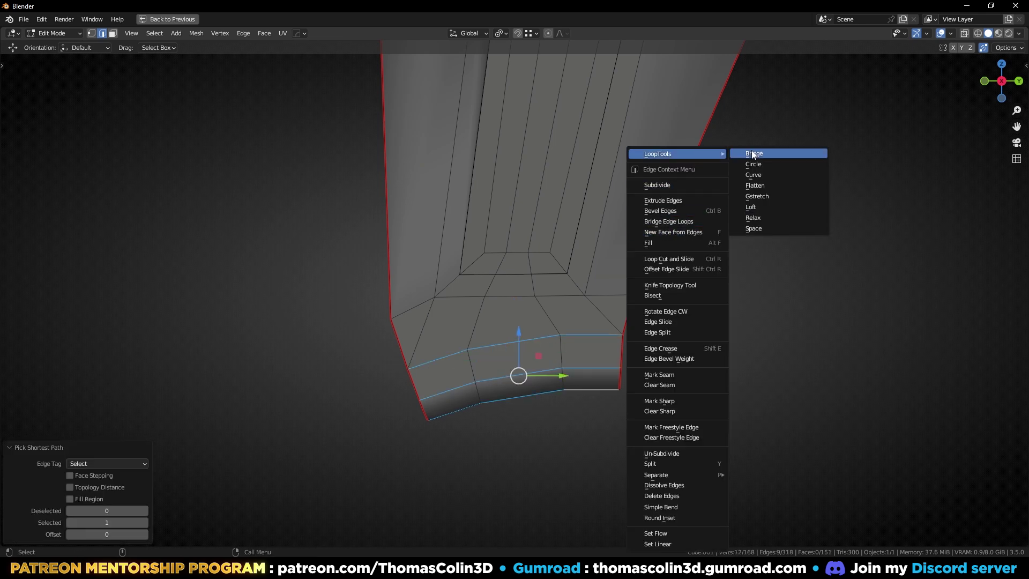
left_click(749, 231)
Space the vertices of the two remaining edge rows on the hub's inner wall evenly with LoopTools Space
left_click_drag(602, 412, 601, 368, "alt")
key("KP_Decimal")
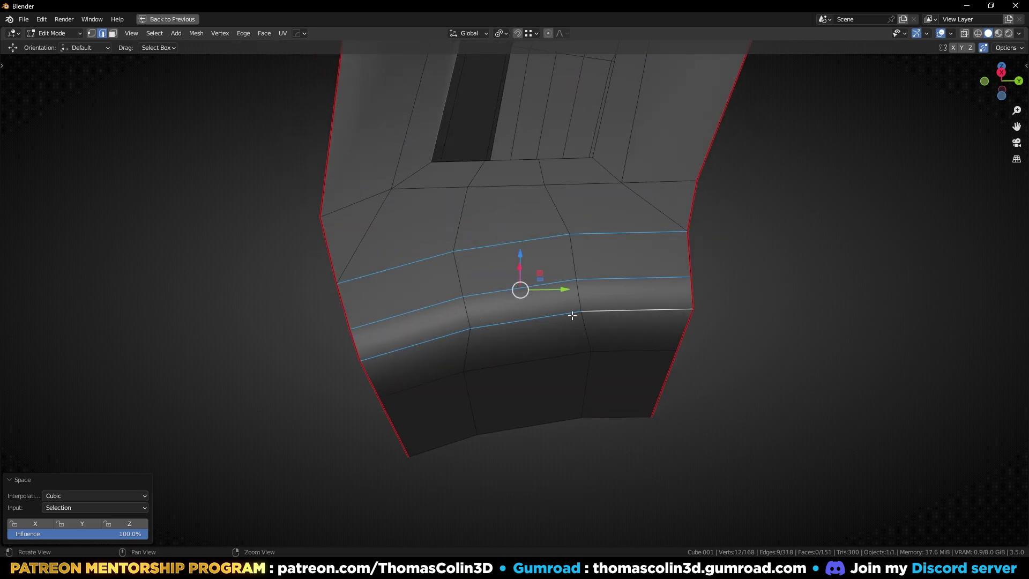
left_click(423, 376)
left_click(616, 345, "ctrl")
left_click(611, 416, "shift")
left_click(456, 438, "ctrl")
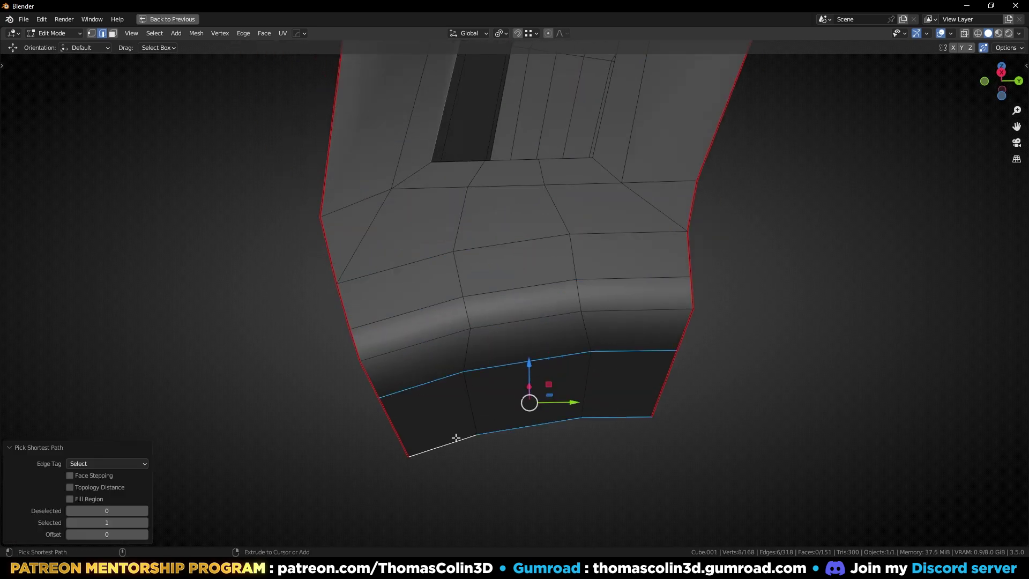
right_click(592, 156)
mouse_move(635, 154)
left_click(642, 227)
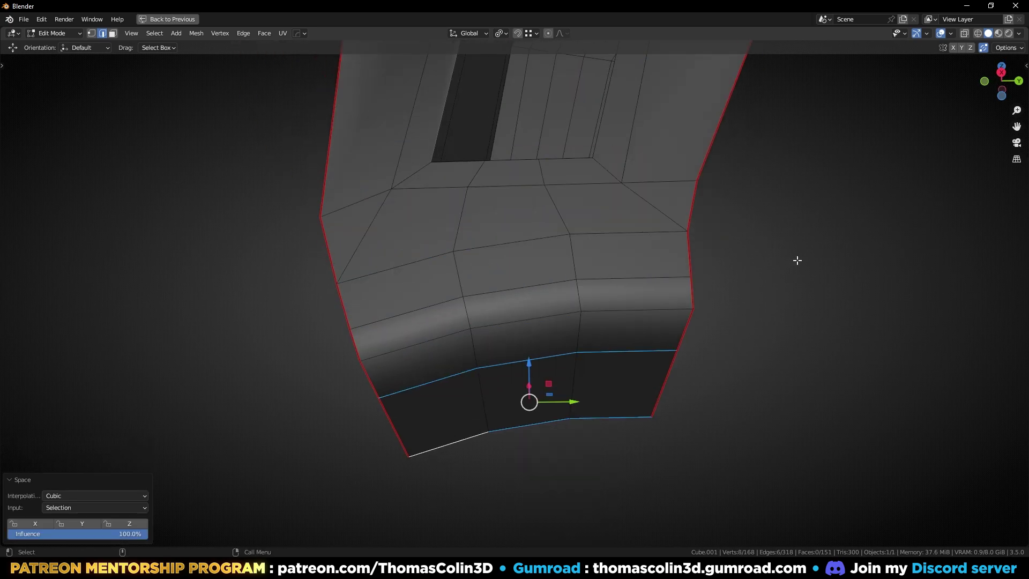
left_click(798, 260)
Try to spin the whole segment 360° around the 3D cursor in 14 steps as duplicates from a tilted view
scroll(554, 244, "down", 8)
left_click_drag(542, 230, 545, 287, "alt")
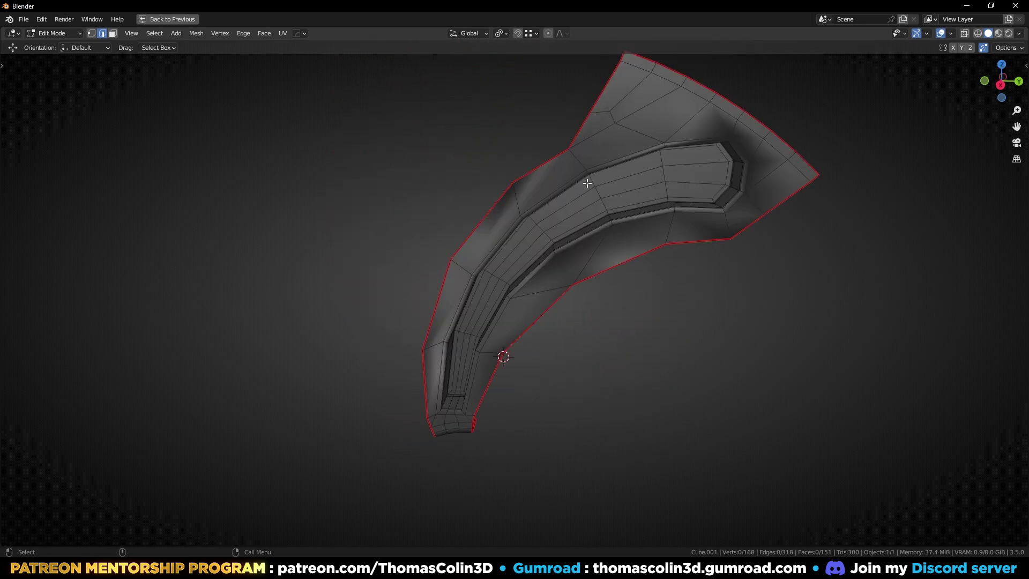
key("KP_1")
key("KP_3")
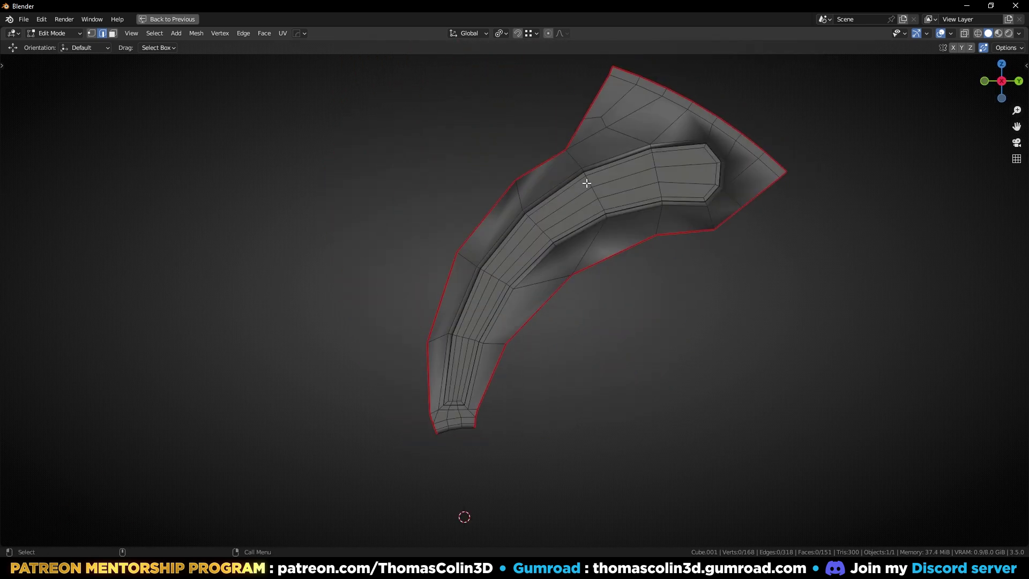
scroll(580, 156, "down", 5)
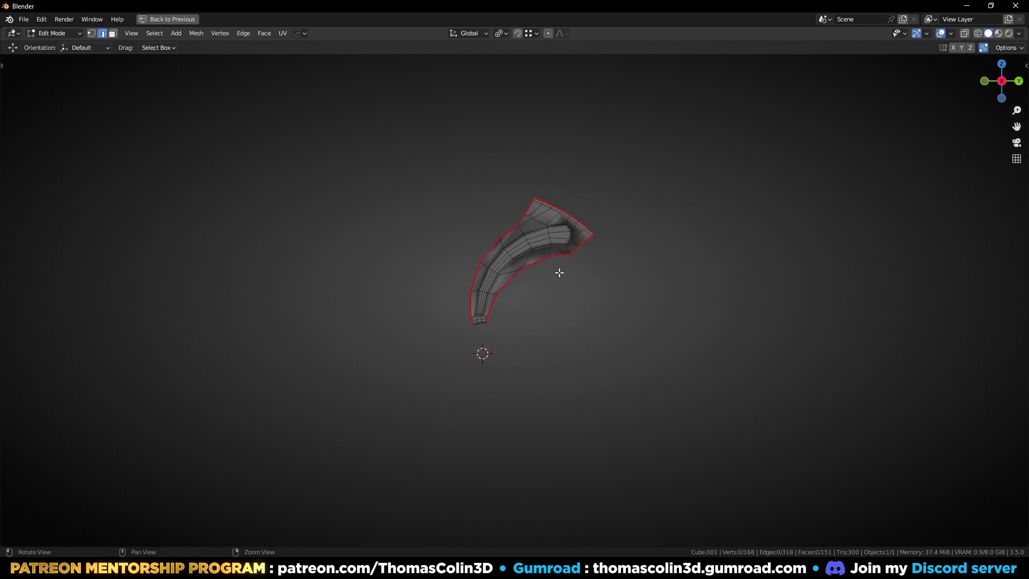
mouse_move(558, 271)
middle_mouse_down("shift")
mouse_move(553, 299)
mouse_move(551, 275)
middle_mouse_up("shift")
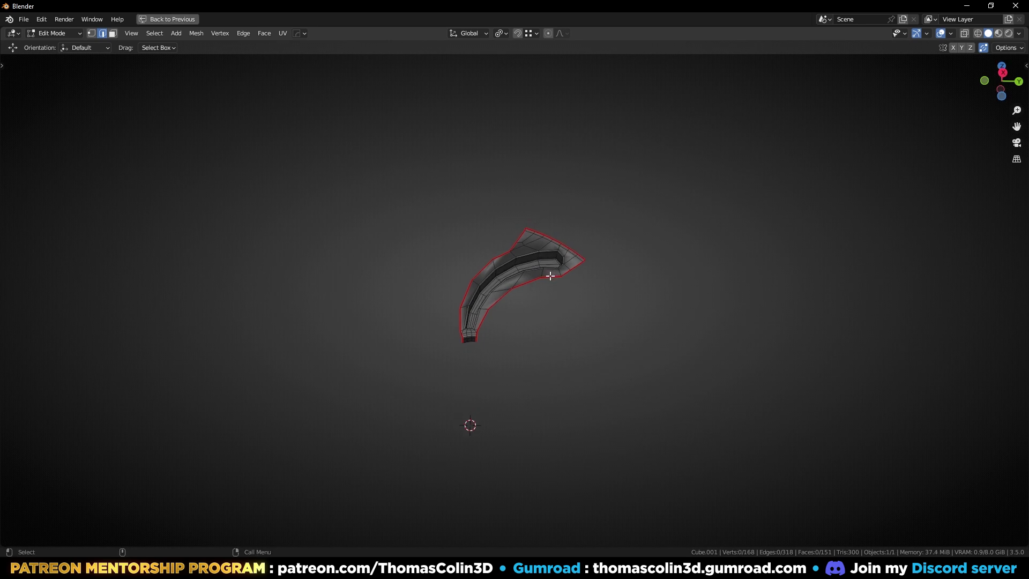
key("a")
key("alt+e")
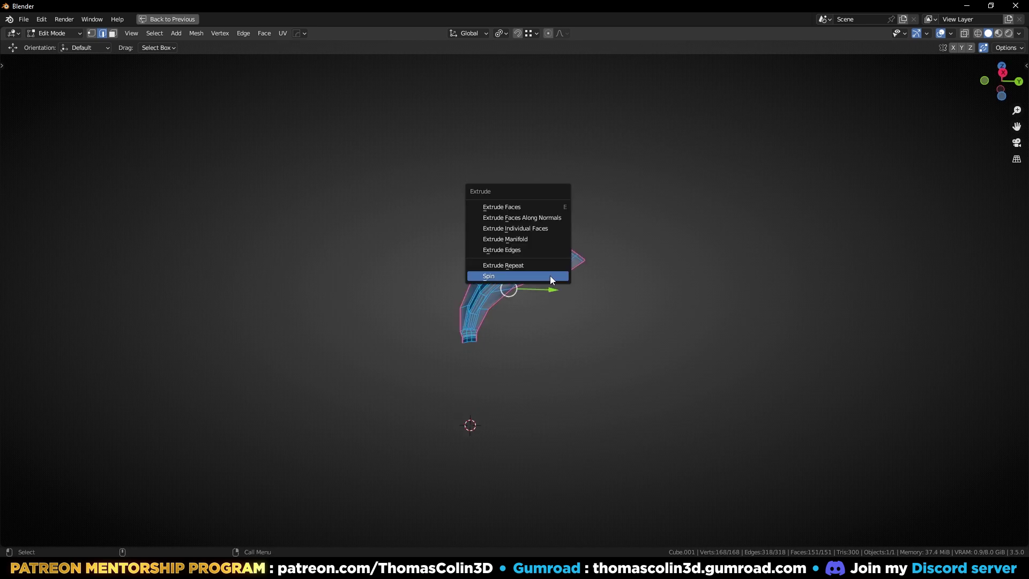
left_click(550, 277)
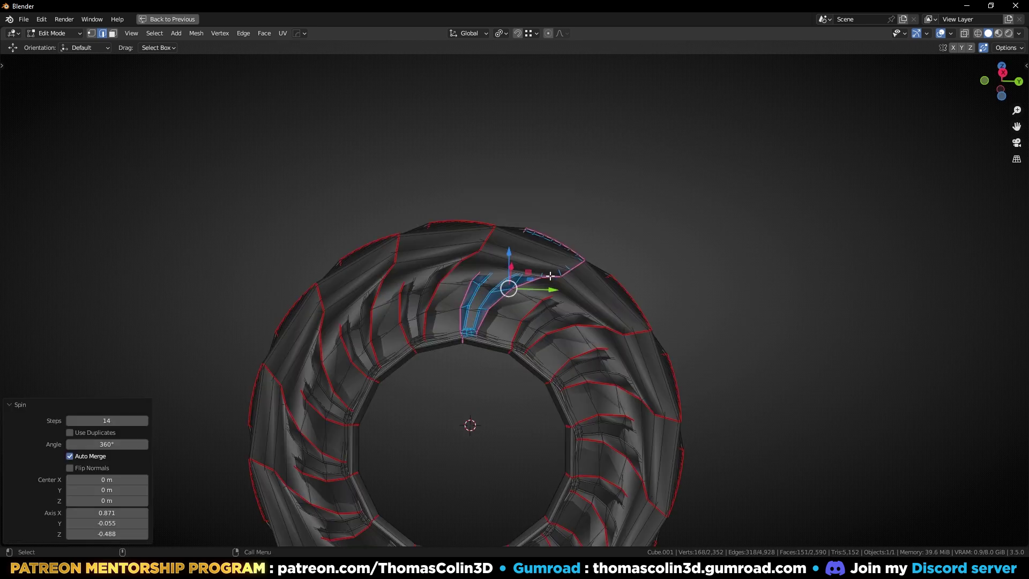
left_click(72, 432)
key("alt+a")
middle_click_drag(240, 223, 344, 320)
key("ctrl+z")
key("ctrl+z")
key("alt+a")
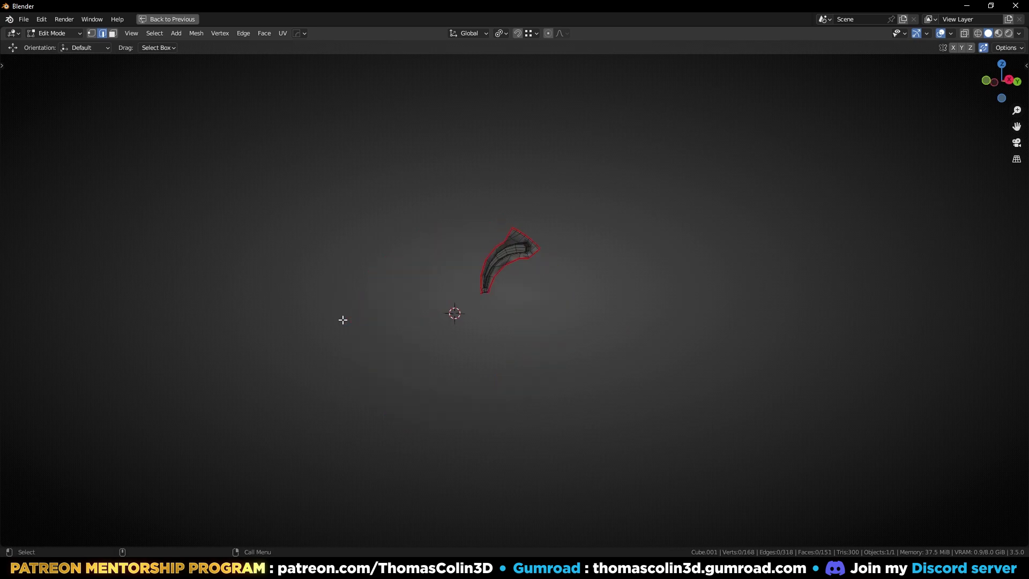
Spin the whole segment 360° about the X axis in 14 steps as duplicates, with the view aligned to that axis
key("Home")
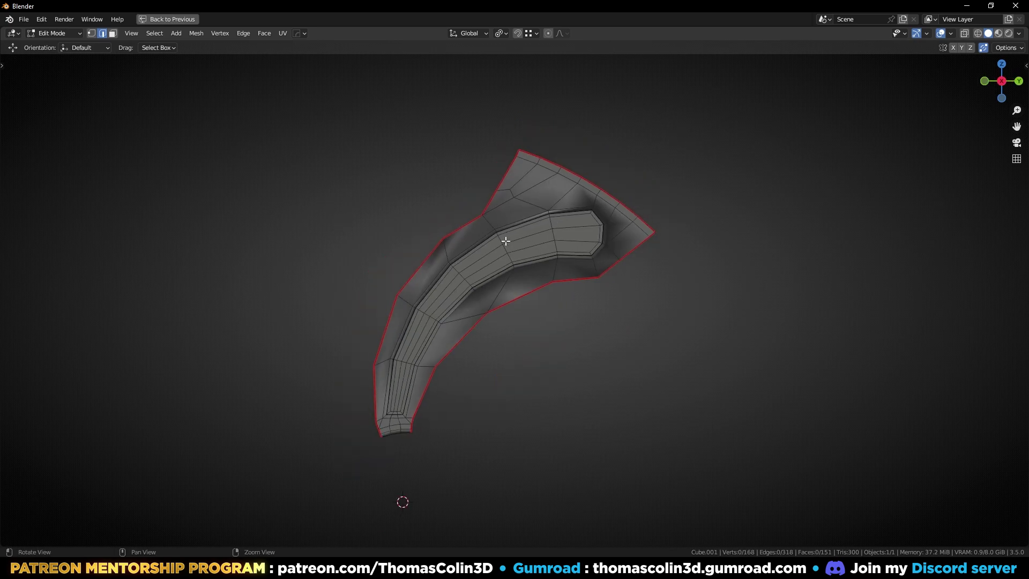
scroll(505, 242, "down", 3)
key("a")
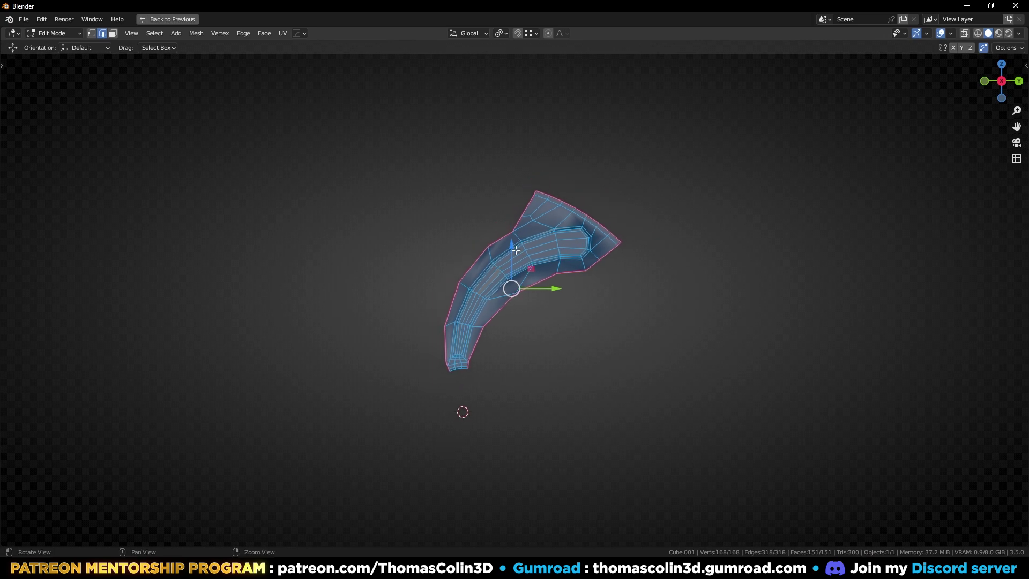
key("alt+e")
left_click(516, 250)
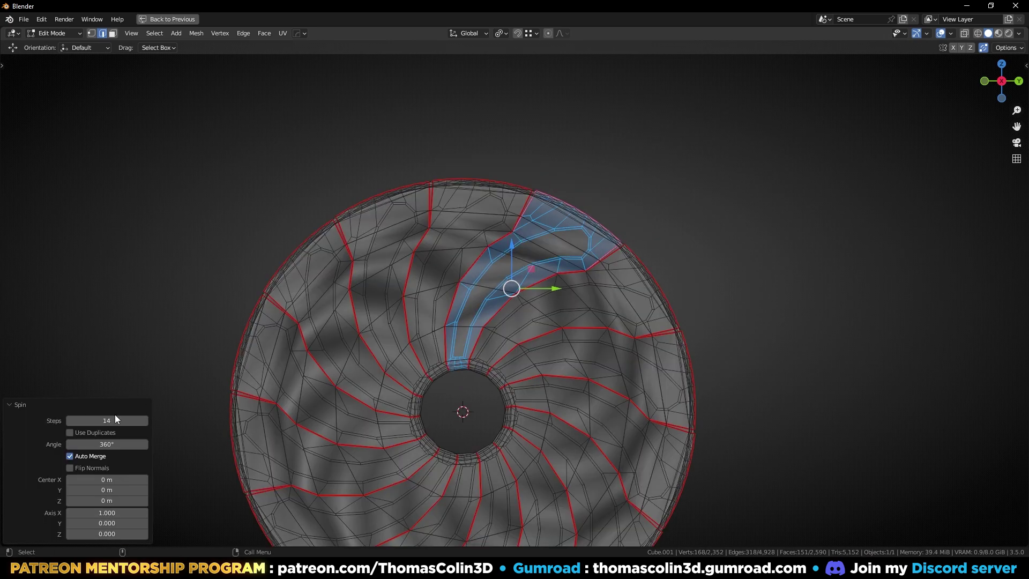
left_click(69, 432)
key("alt+a")
Select the overlapping duplicate of the original segment up to its seams and delete its faces
scroll(488, 140, "up", 1)
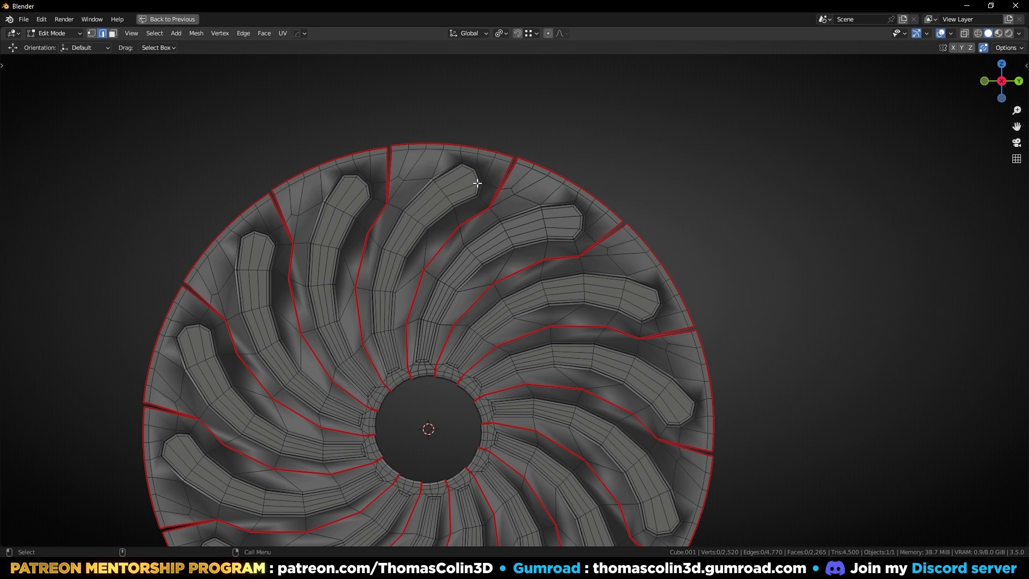
scroll(520, 220, "up", 5)
scroll(611, 213, "down", 4)
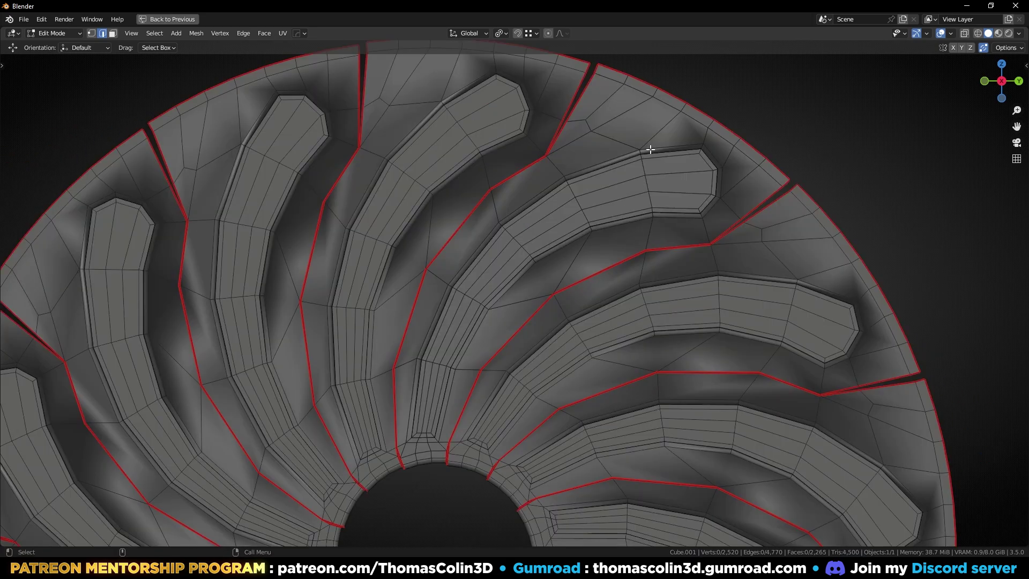
left_click(627, 137)
key("ctrl+l")
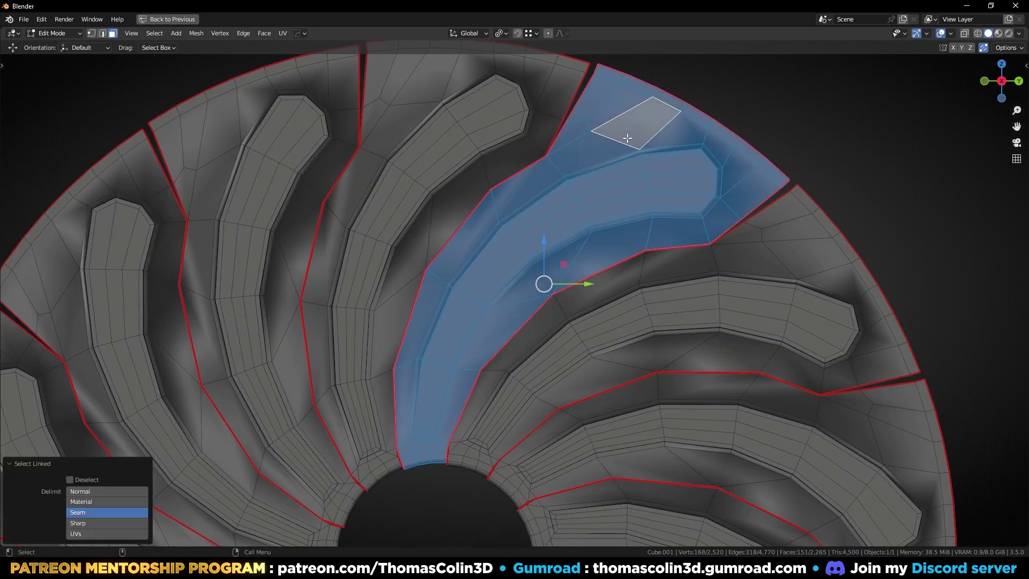
key("x")
left_click(613, 139)
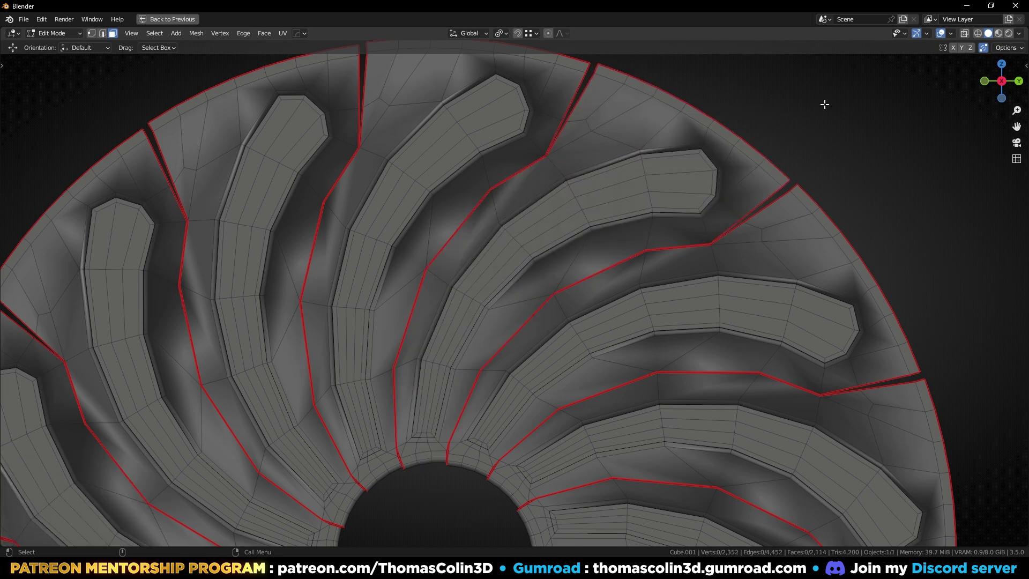
Merge at center the three split vertex pairs at the rim end of the remaining segment's left seam
middle_click_drag(705, 94, 616, 175, "shift")
key("1")
left_click_drag(553, 183, 603, 216)
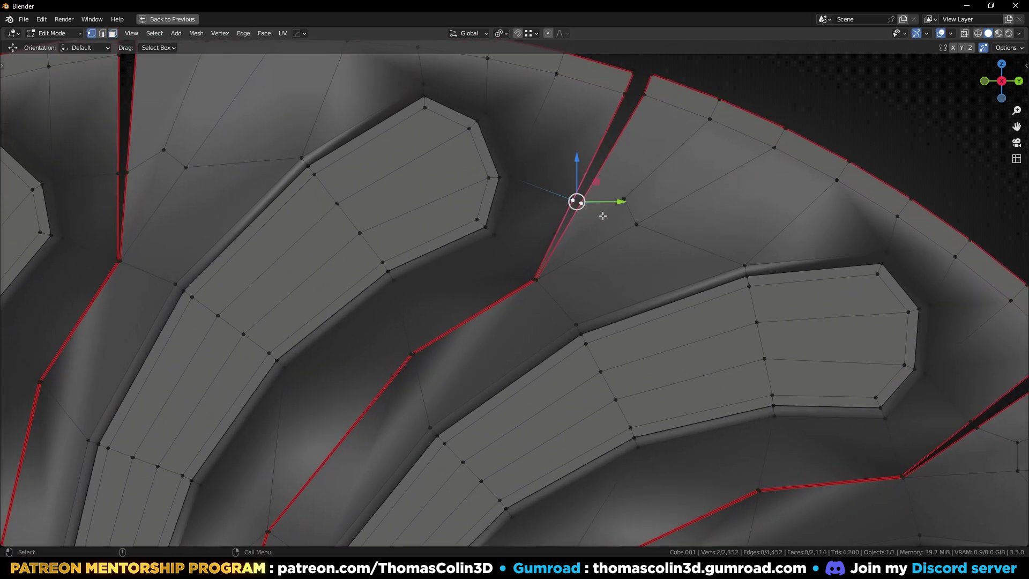
key("m")
left_click(602, 215)
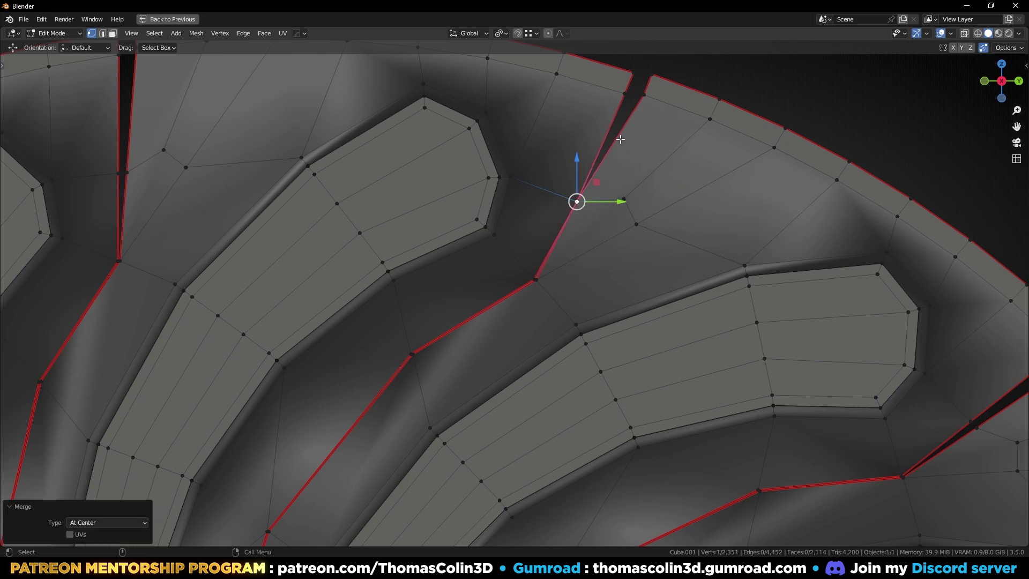
left_click_drag(616, 85, 654, 105)
key("m")
left_click(655, 106)
left_click_drag(614, 67, 670, 84)
key("shift+r")
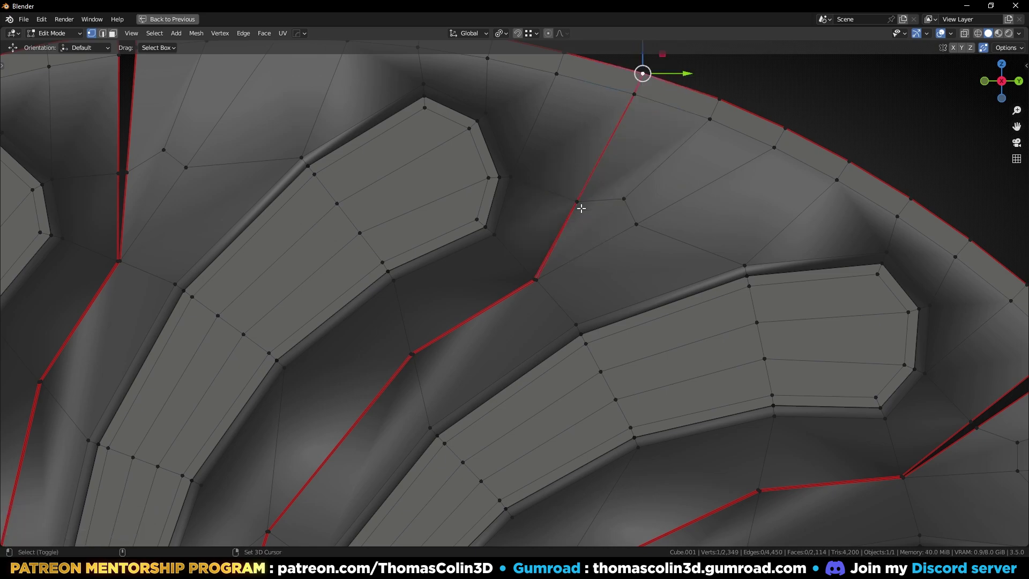
Merge at center the five doubled vertex pairs along the segment's left seam, from below the rim gap down to the hub
left_click_drag(519, 268, 551, 293)
key("shift+r")
left_click_drag(399, 343, 424, 366)
key("shift+r")
middle_click_drag(366, 418, 555, 188, "shift")
left_click_drag(439, 290, 475, 325)
key("shift+r")
middle_click_drag(429, 417, 569, 148, "shift")
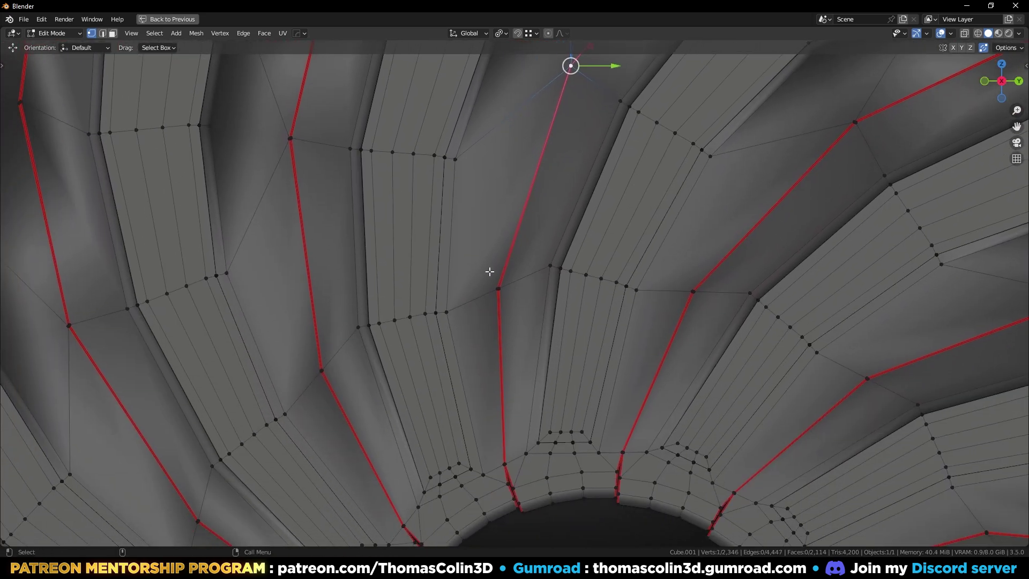
left_click_drag(490, 272, 515, 300)
key("shift+r")
left_click_drag(503, 448, 512, 471)
key("shift+r")
Merge at center the three doubled vertex pairs where the left seam crosses the hub's front face and rounded edge
middle_click_drag(529, 423, 538, 294, "shift")
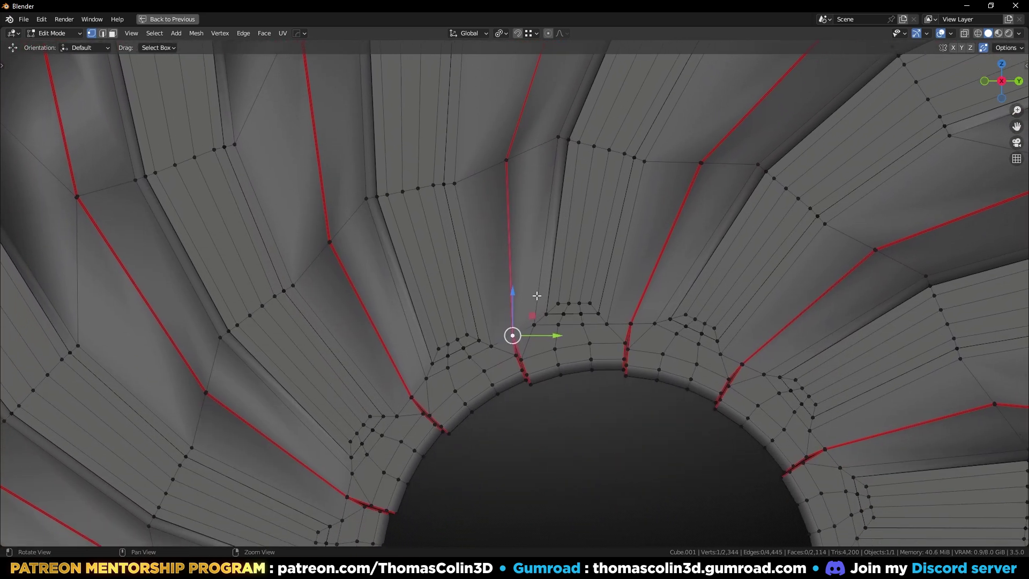
scroll(575, 398, "up", 2)
middle_click_drag(577, 381, 560, 240, "shift")
scroll(524, 284, "up", 4)
left_click_drag(472, 183, 538, 292)
key("shift+r")
key("shift+r")
key("shift+r")
Merge at center the two remaining split vertex pairs of the left seam on the hub's inner wall
middle_click_drag(540, 310, 539, 285)
key("KP_Decimal")
scroll(542, 290, "down", 3)
scroll(546, 362, "down", 6)
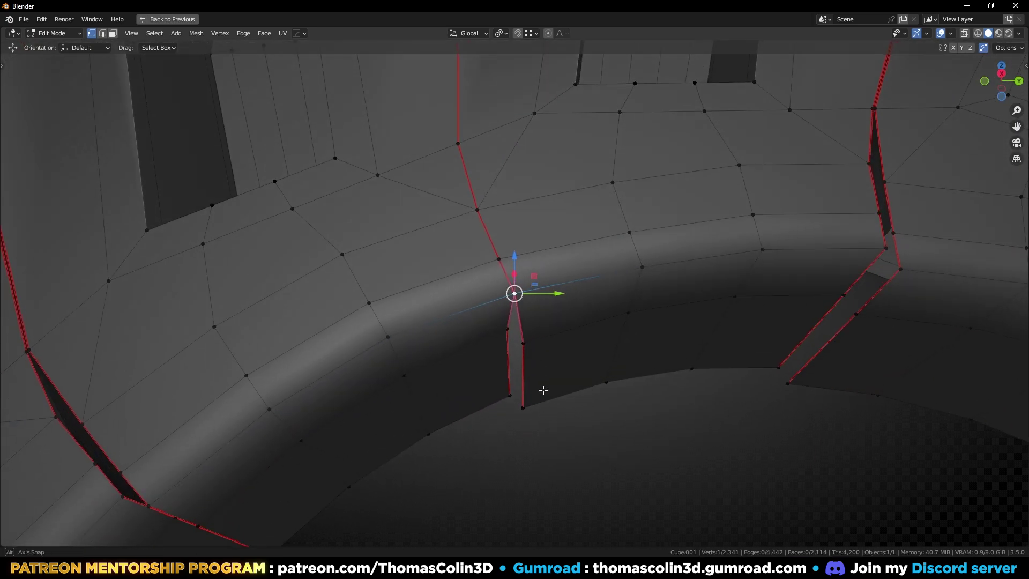
middle_click_drag(542, 391, 540, 371)
left_click_drag(481, 323, 538, 367)
key("shift+r")
left_click_drag(485, 394, 541, 449)
key("shift+r")
scroll(569, 256, "down", 5)
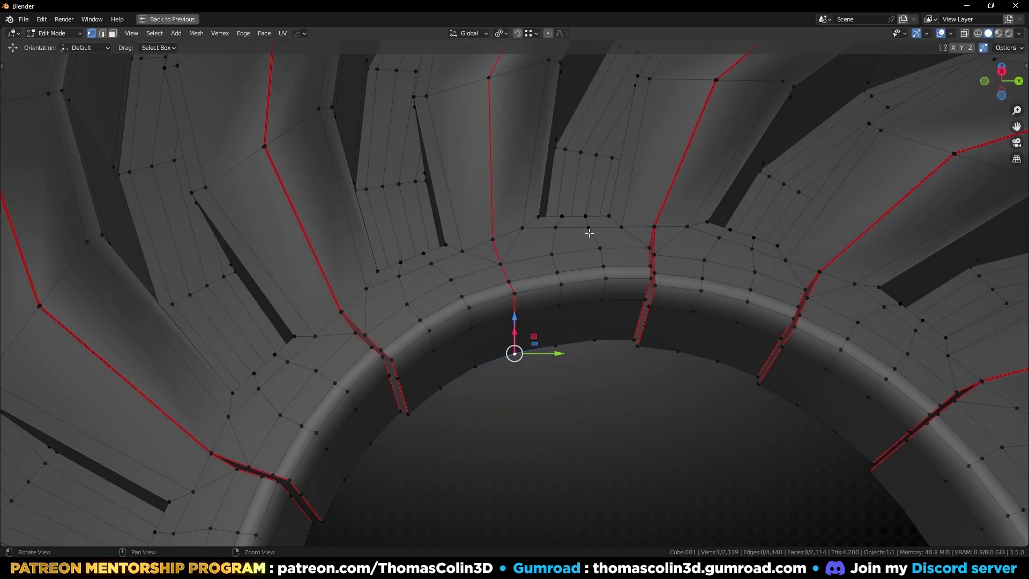
Merge at center the split vertex pairs of the segment's right seam across the hub's front face and inner wall
middle_click_drag(632, 320, 540, 359, "shift")
scroll(542, 343, "up", 4)
left_click_drag(569, 269, 598, 423)
key("m")
key("m")
key("m")
key("m")
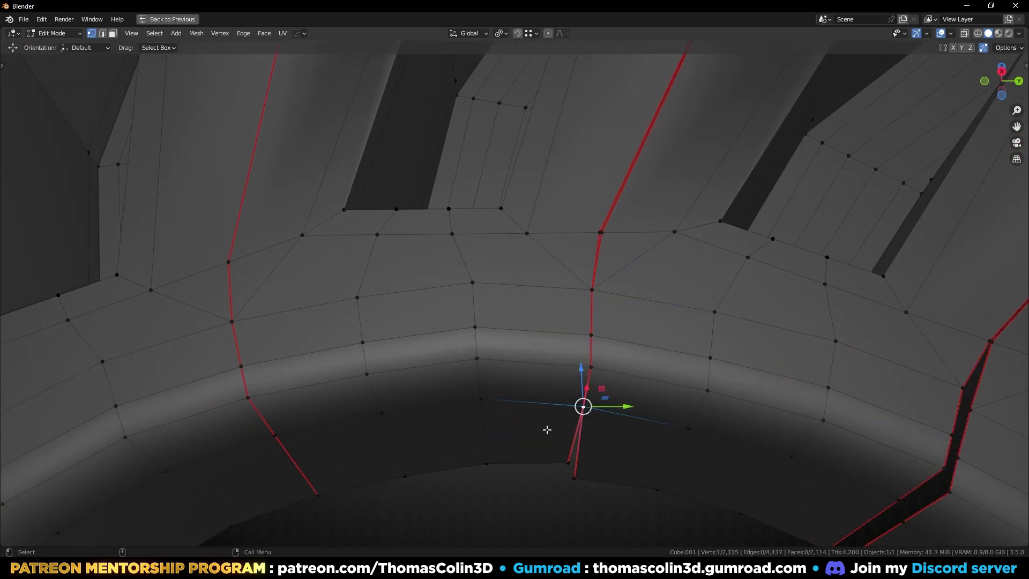
left_click_drag(555, 450, 587, 485)
key("m")
scroll(635, 215, "down", 1)
left_click_drag(565, 240, 601, 262)
key("m")
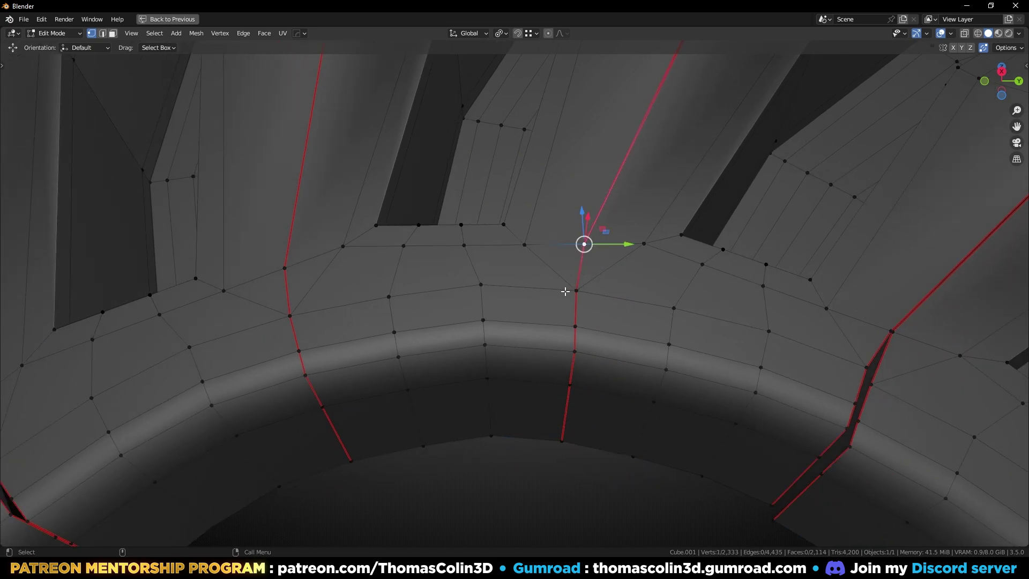
left_click(581, 291)
Merge at center the three doubled vertex pairs along the middle stretch of the segment's right seam
middle_click_drag(686, 132, 589, 378, "shift")
left_click_drag(555, 236, 590, 290)
key("m")
left_click_drag(790, 55, 823, 78)
key("KP_Decimal")
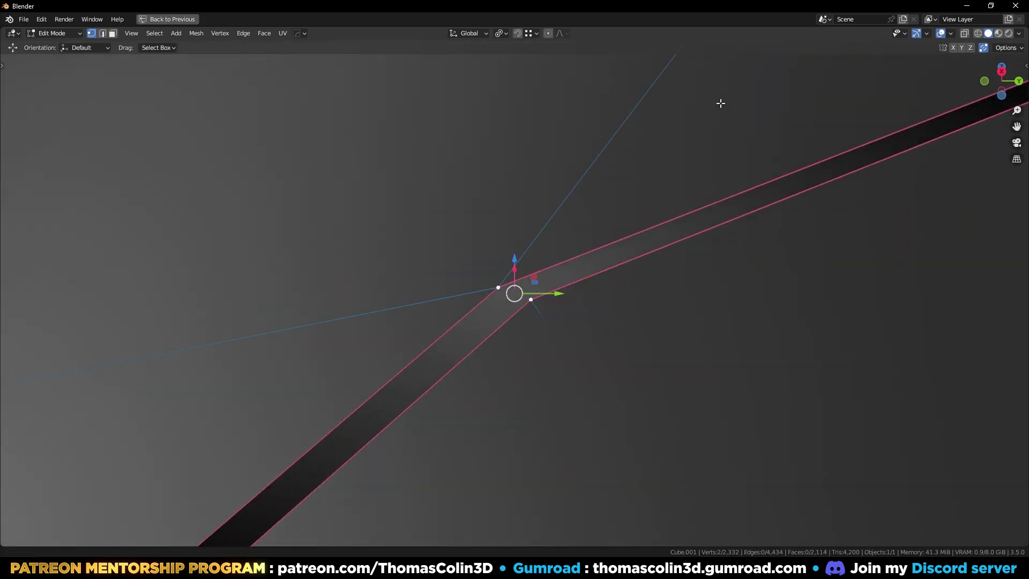
scroll(595, 209, "down", 5)
key("shift+r")
left_click_drag(746, 165, 793, 192)
key("shift+r")
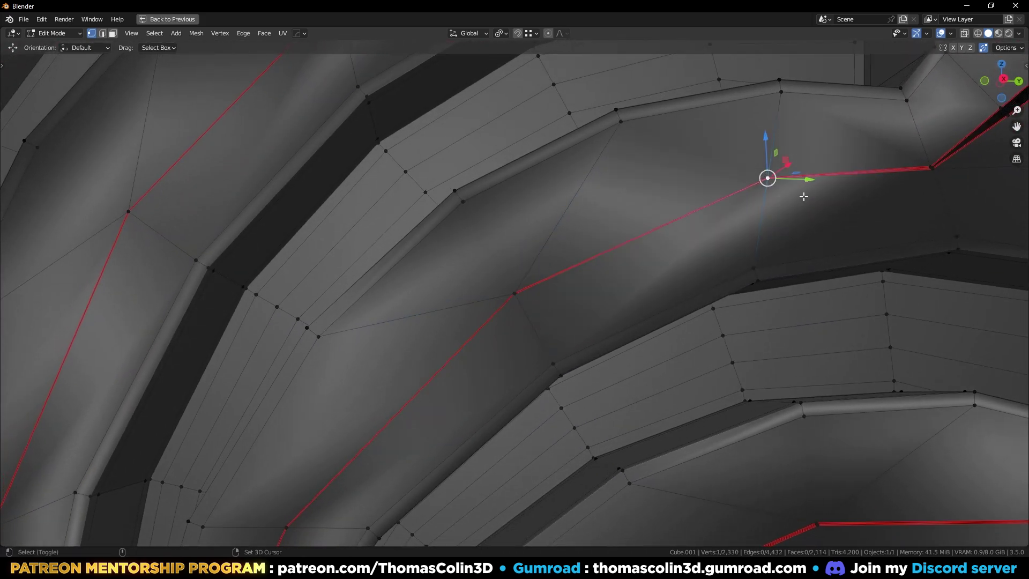
Merge at center the last four vertex pairs of the right seam, closing the gap out to the rim
middle_click_drag(843, 179, 479, 272, "shift")
left_click_drag(553, 239, 605, 282)
key("shift+r")
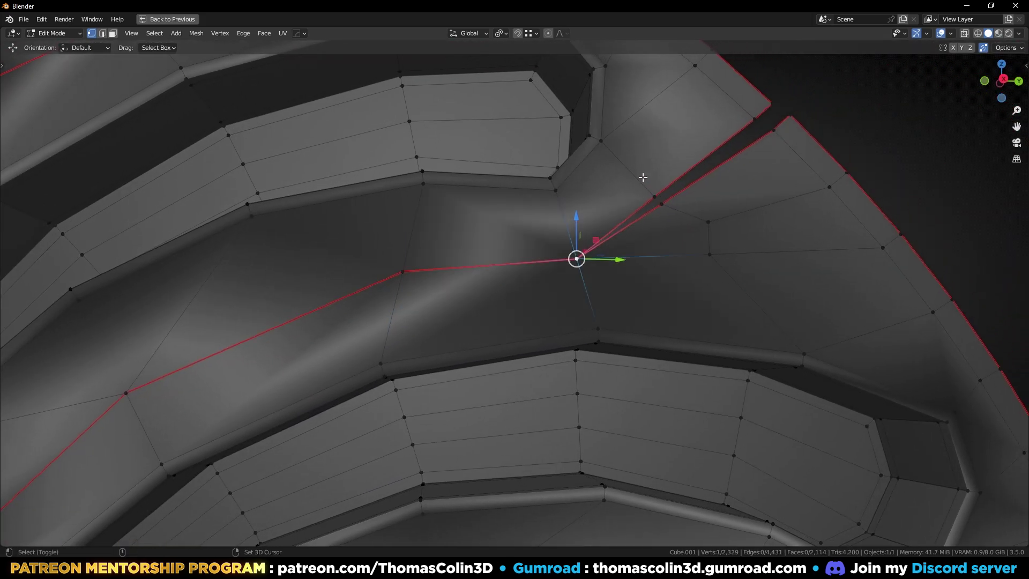
left_click_drag(640, 177, 678, 213)
key("shift+r")
left_click_drag(745, 114, 781, 146)
key("shift+r")
left_click_drag(821, 83, 763, 116)
key("shift+r")
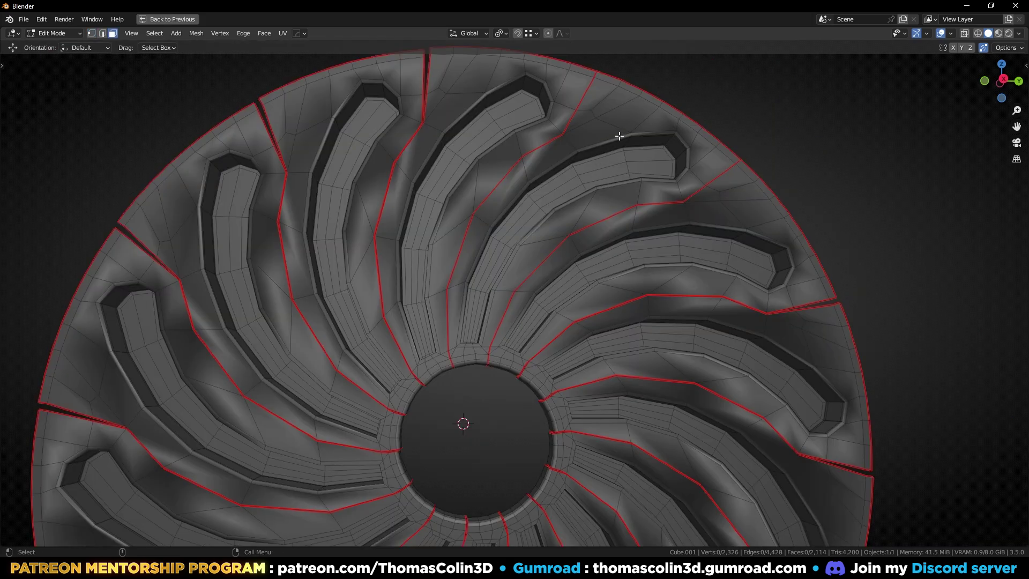
Isolate the repaired segment by selecting it up to its seams, inverting the selection and deleting all other faces
key("l")
key("KP_7")
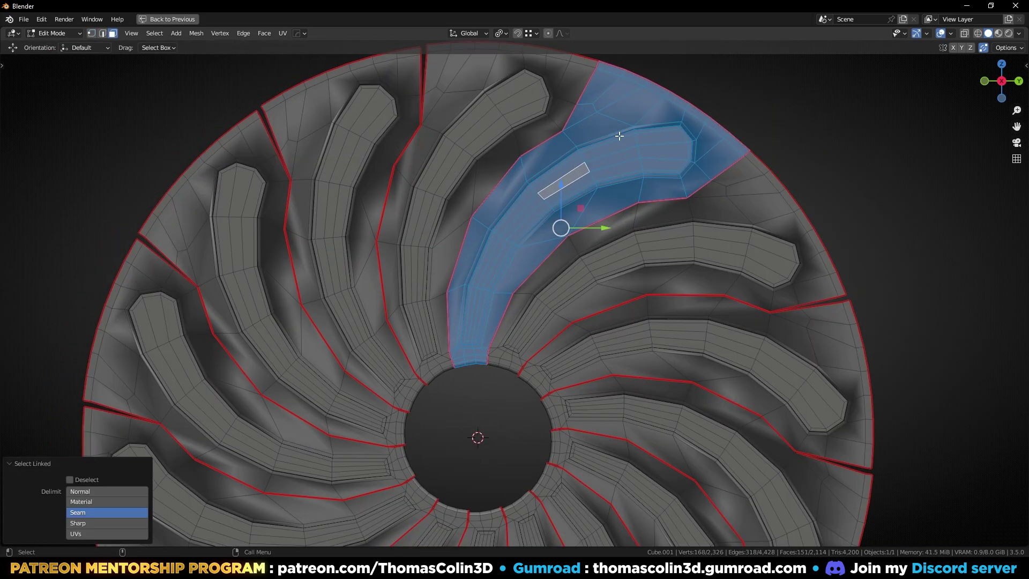
scroll(620, 136, "down", 4)
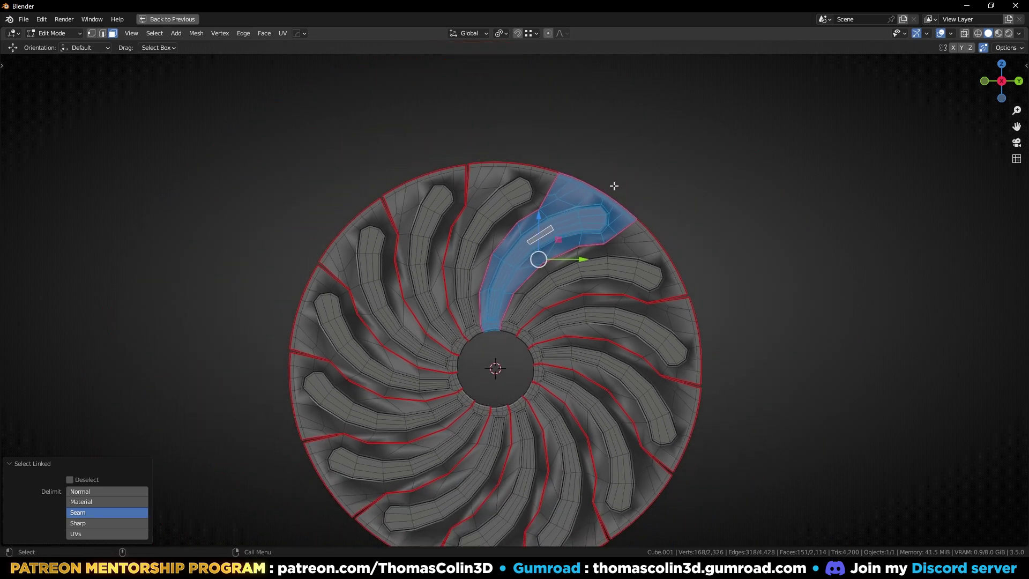
key("ctrl+i")
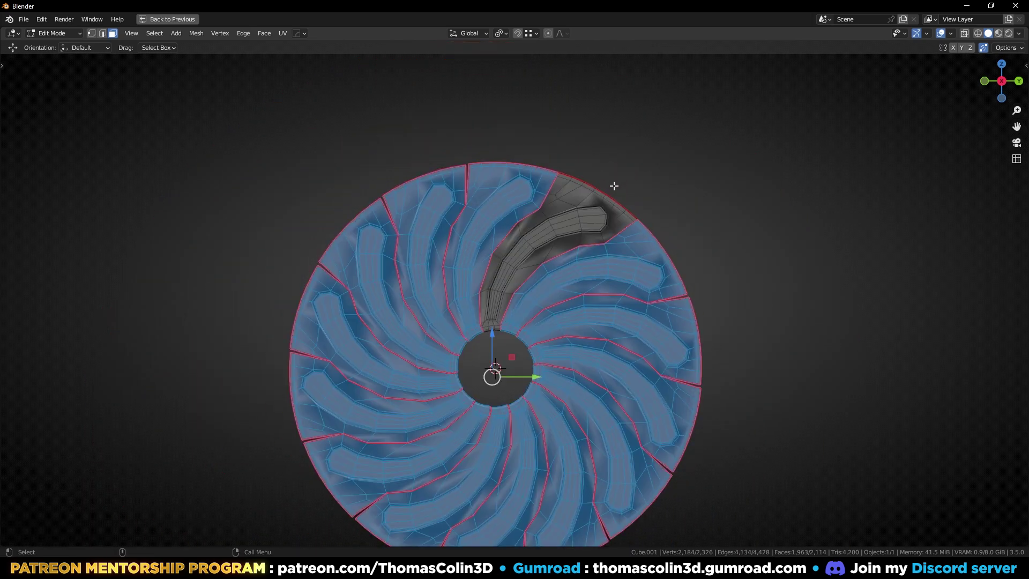
key("x")
left_click(614, 186)
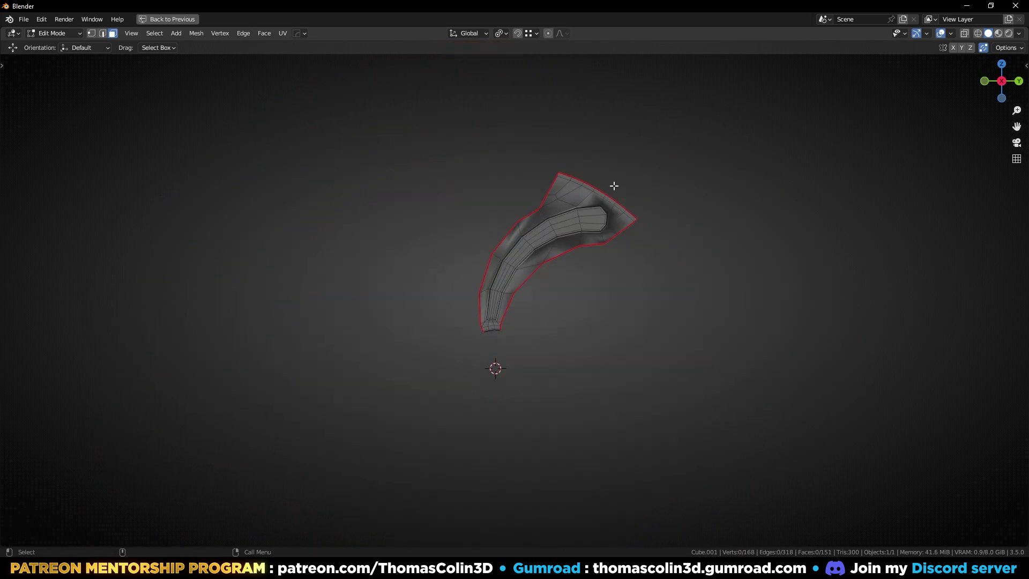
Spin the whole repaired segment 360° around the X axis in 14 steps using duplicates
key("a")
key("alt+e")
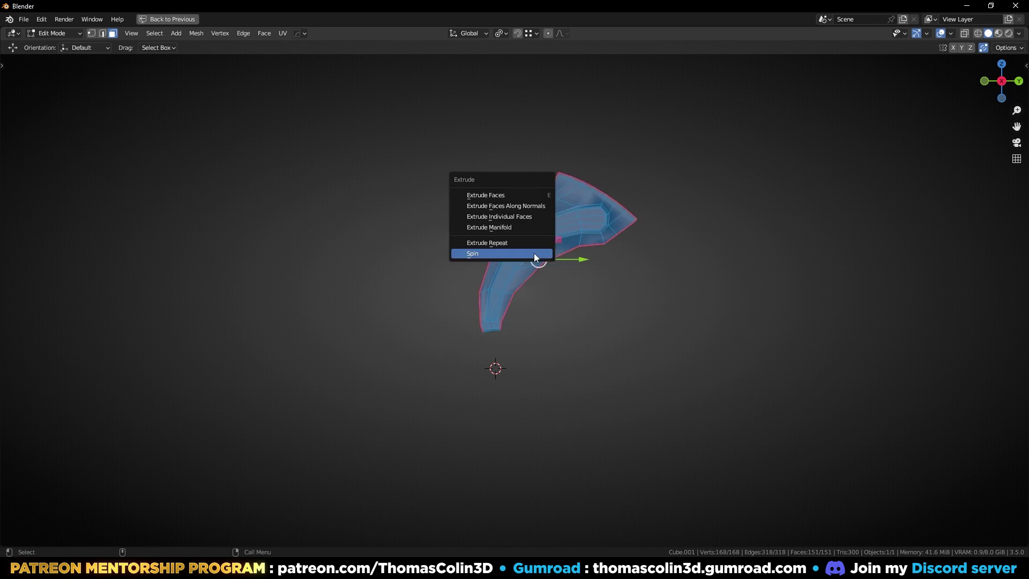
left_click(534, 254)
left_click(70, 433)
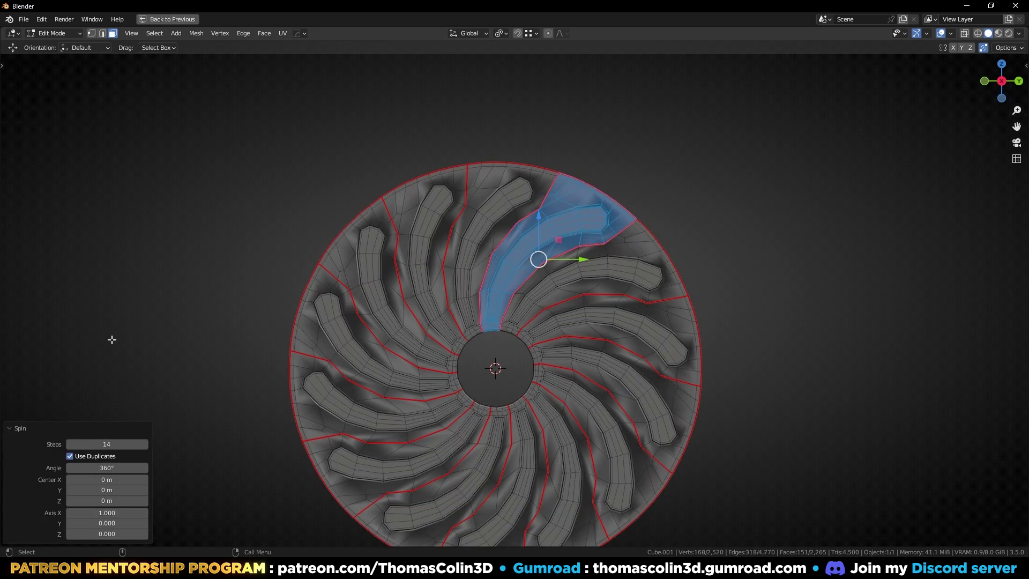
left_click(236, 287)
Merge all vertices of the disc by distance at 0.0001 m, then clear the selection
middle_click_drag(533, 230, 457, 312, "alt")
right_click_drag(457, 312, 442, 242, "alt")
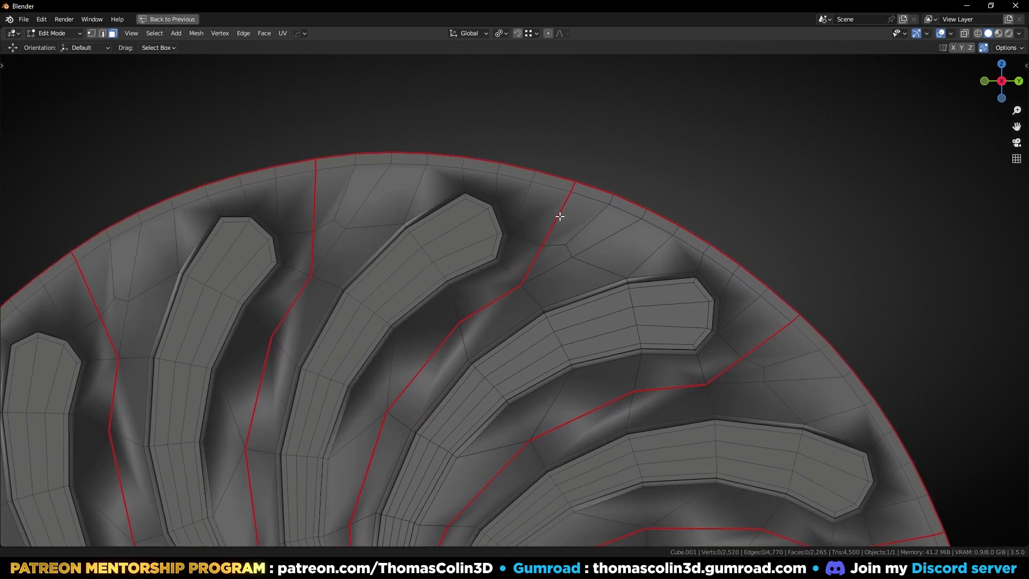
scroll(560, 210, "up", 2)
key("a")
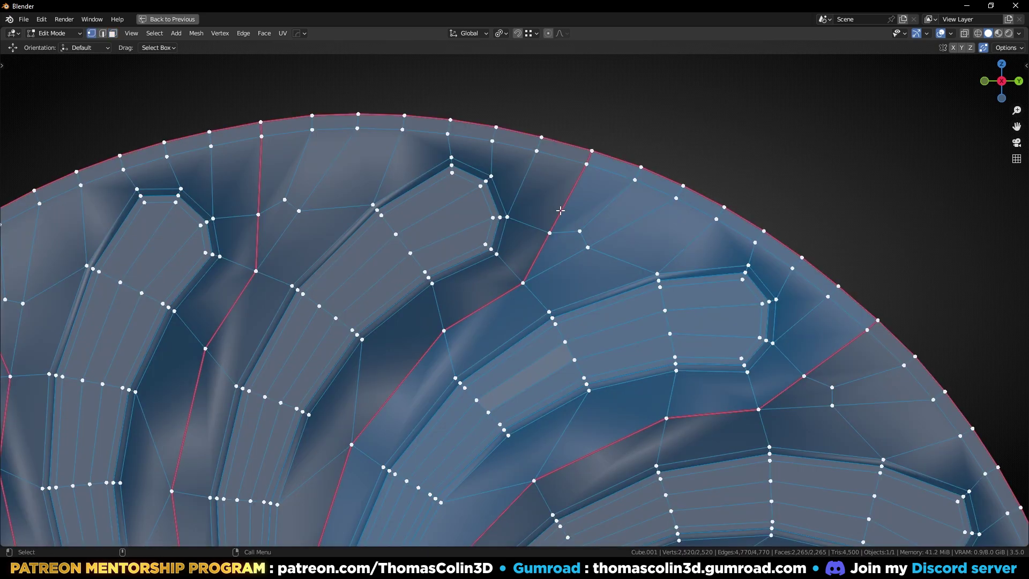
key("m")
left_click(530, 250)
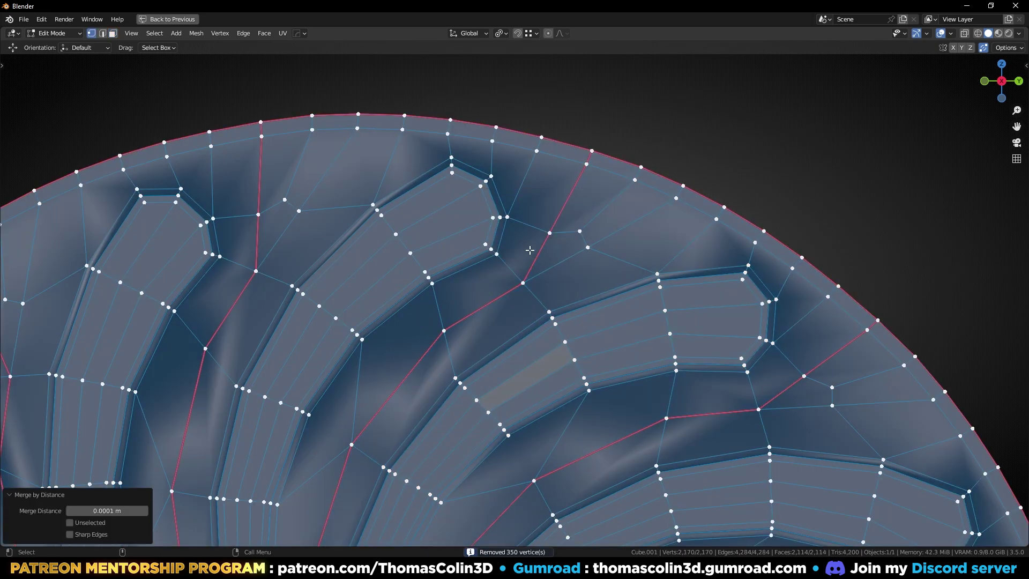
key("alt+a")
Examine the merged disc and the seam edges around its hub
scroll(637, 124, "down", 4)
scroll(590, 248, "up", 4)
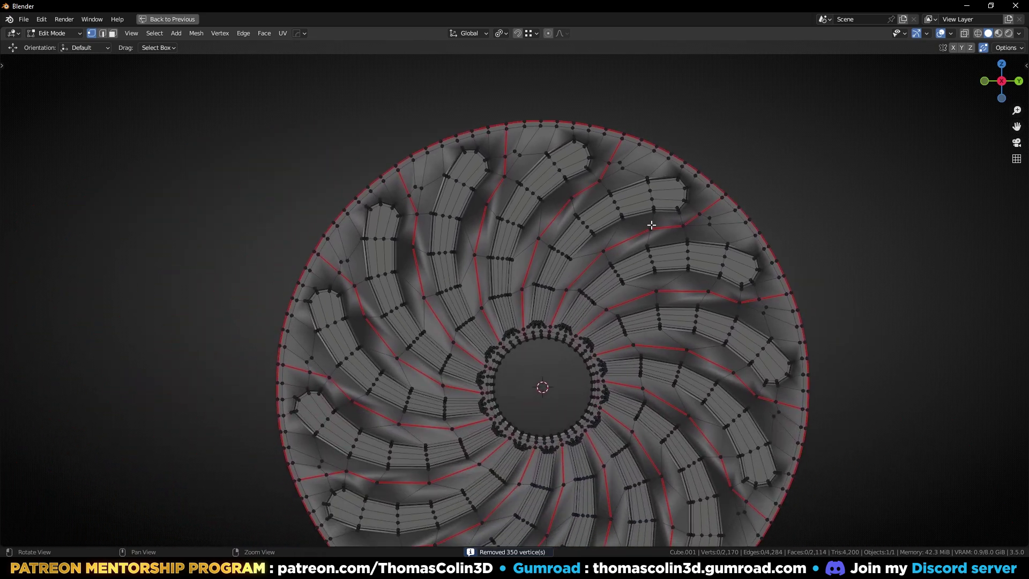
scroll(583, 332, "down", 3)
scroll(602, 276, "up", 8)
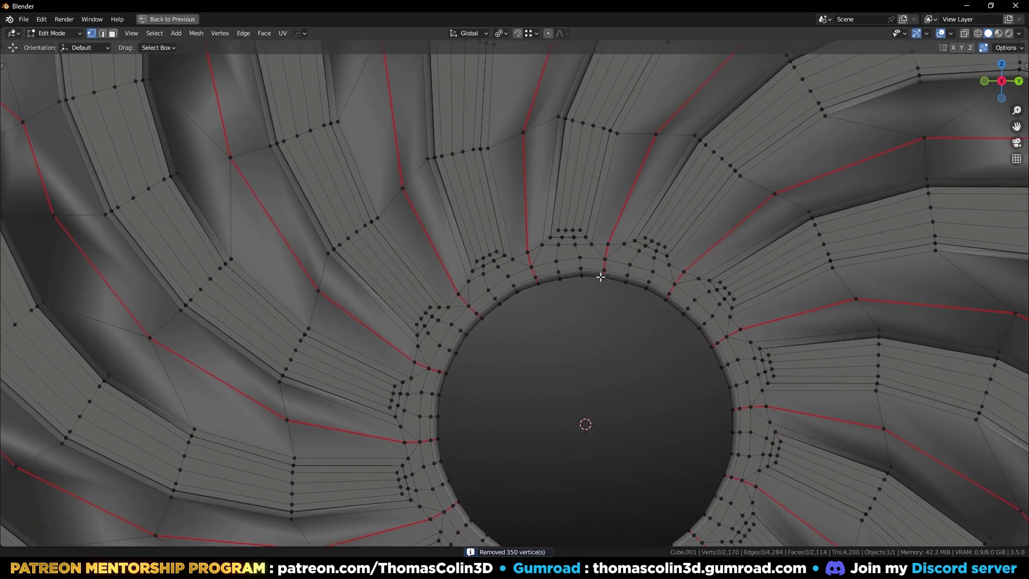
key("2")
left_click(461, 268)
left_click(593, 249, "shift")
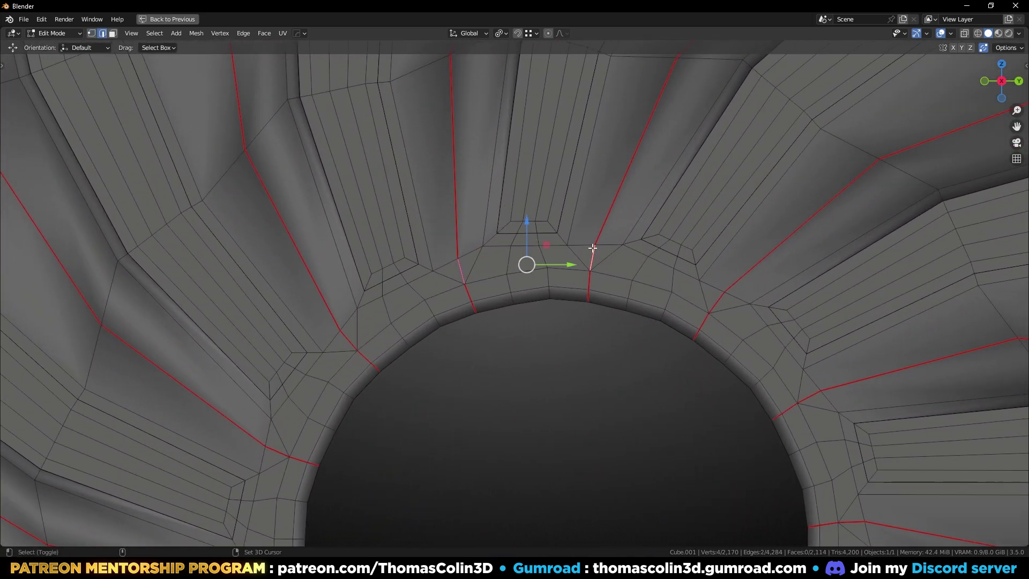
left_click(721, 303, "shift")
key("alt+a")
scroll(562, 369, "down", 1)
middle_click_drag(562, 370, 530, 307, "alt")
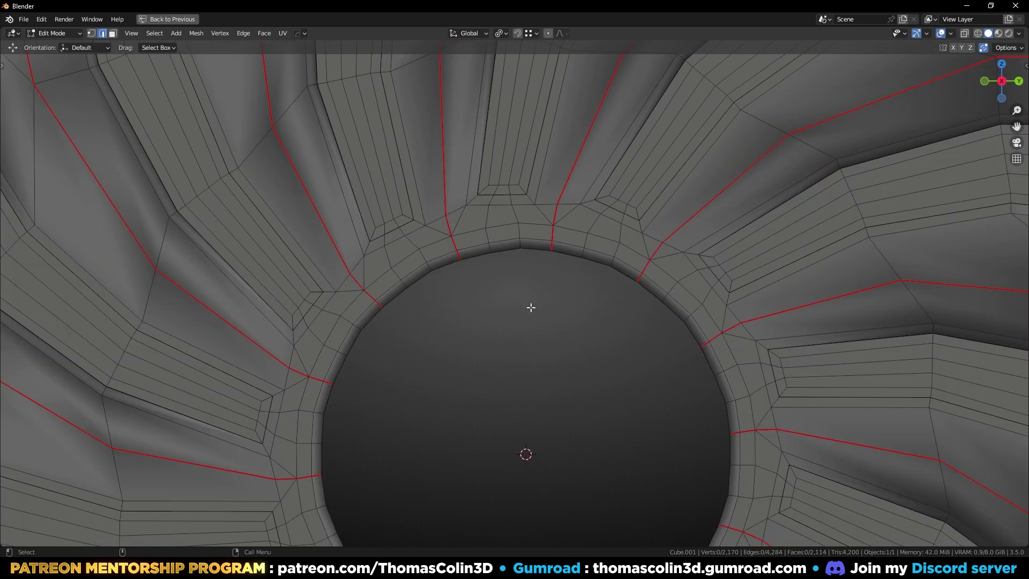
Convert all triangles of the disc to quads with a max face angle of 40° and max shape angle of 104°
key("a")
key("3")
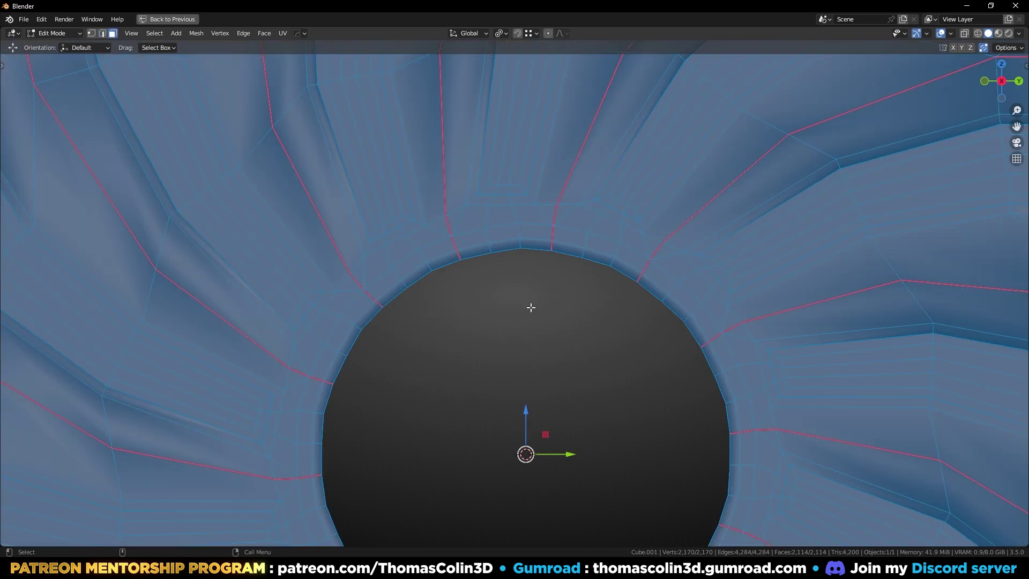
key("alt+j")
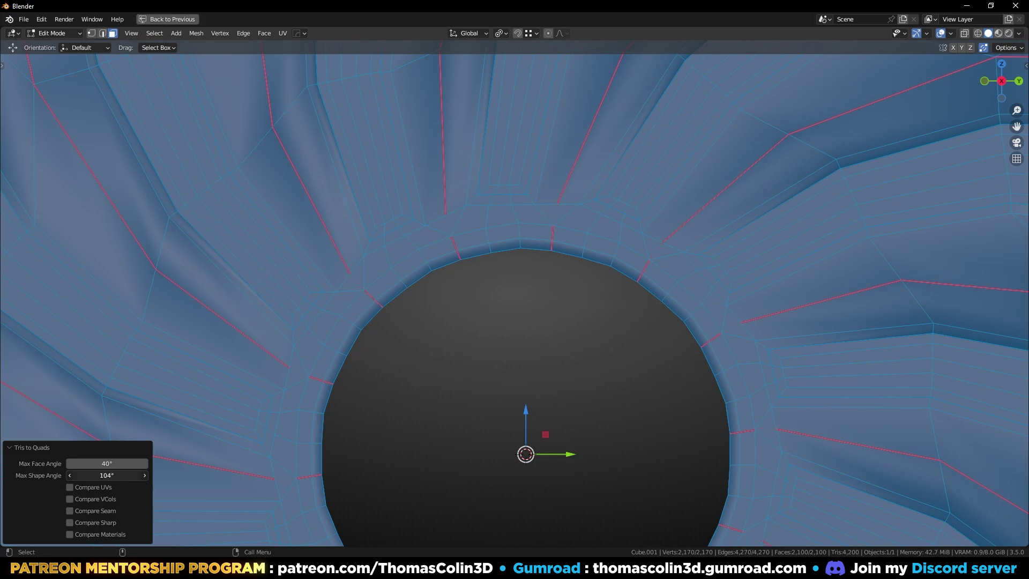
left_click(495, 299)
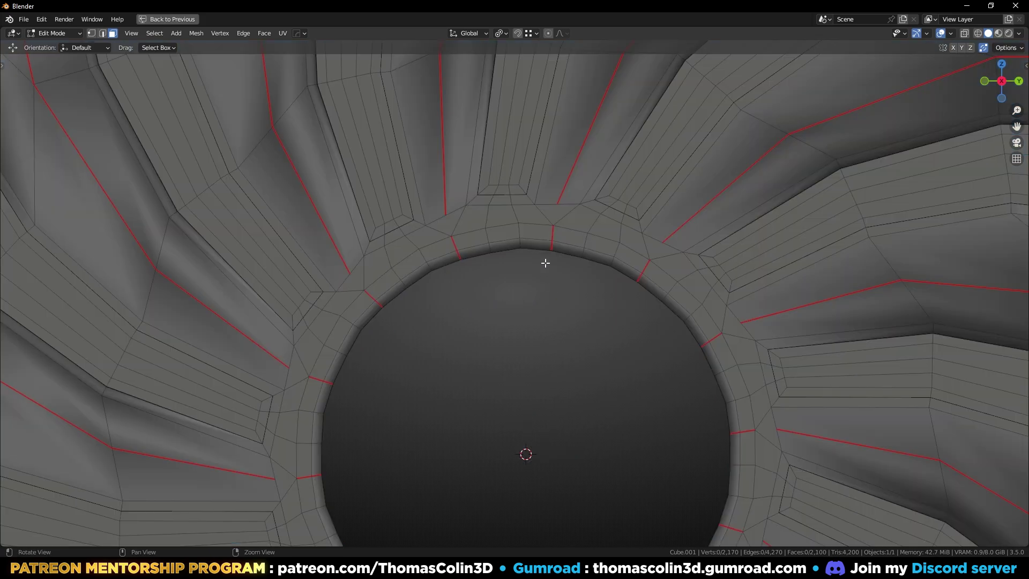
Clear the seam marks from all edges of the disc, then clear the selection
scroll(547, 268, "down", 1)
key("1")
scroll(563, 241, "down", 4)
key("a")
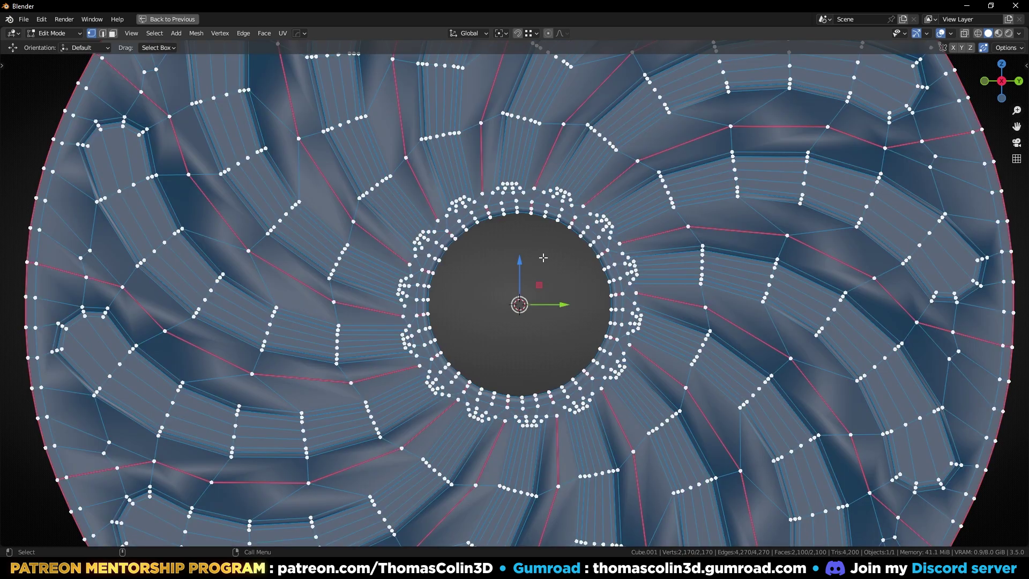
key("2")
right_click(542, 265)
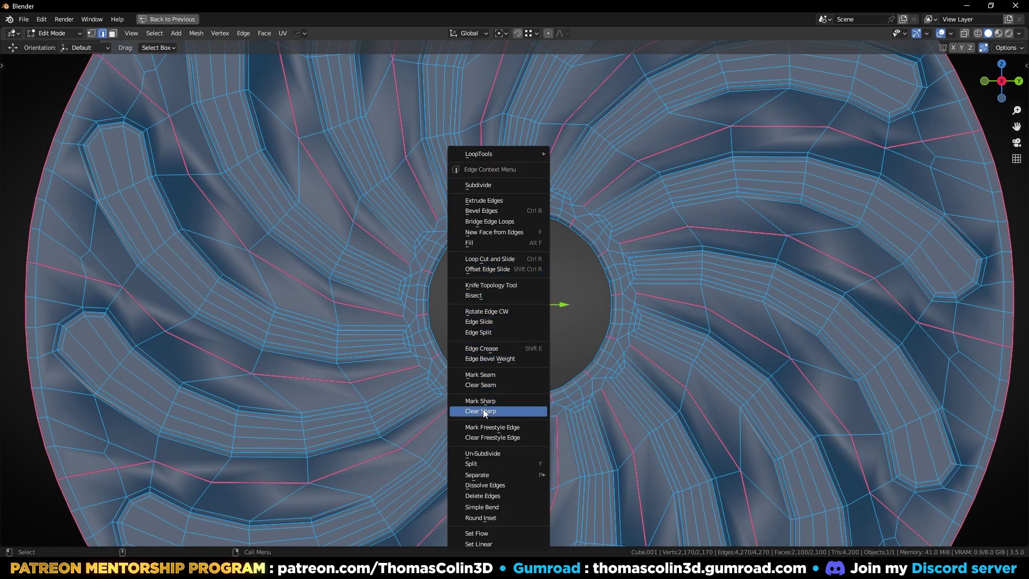
left_click(485, 385)
left_click(512, 359)
middle_click_drag(512, 359, 531, 311)
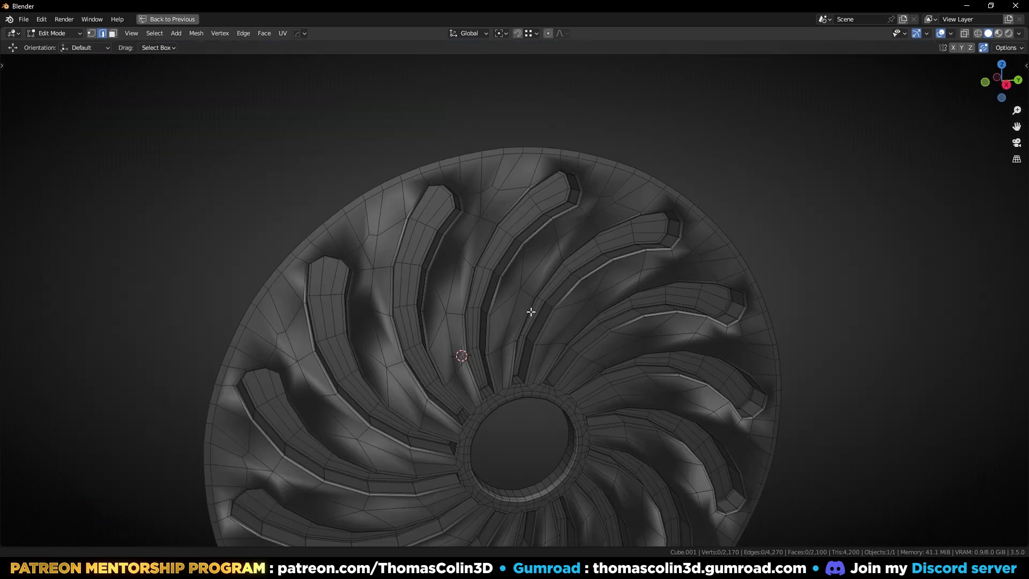
Apply a level 2 subdivision to the disc and shade it smooth
scroll(530, 312, "up", 8)
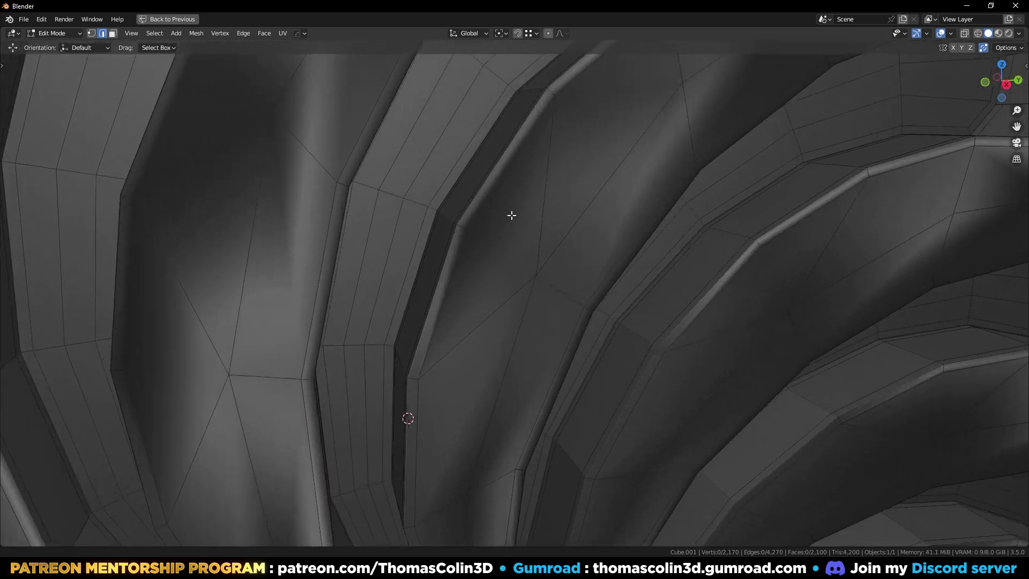
scroll(511, 215, "up", 1)
left_click(503, 204)
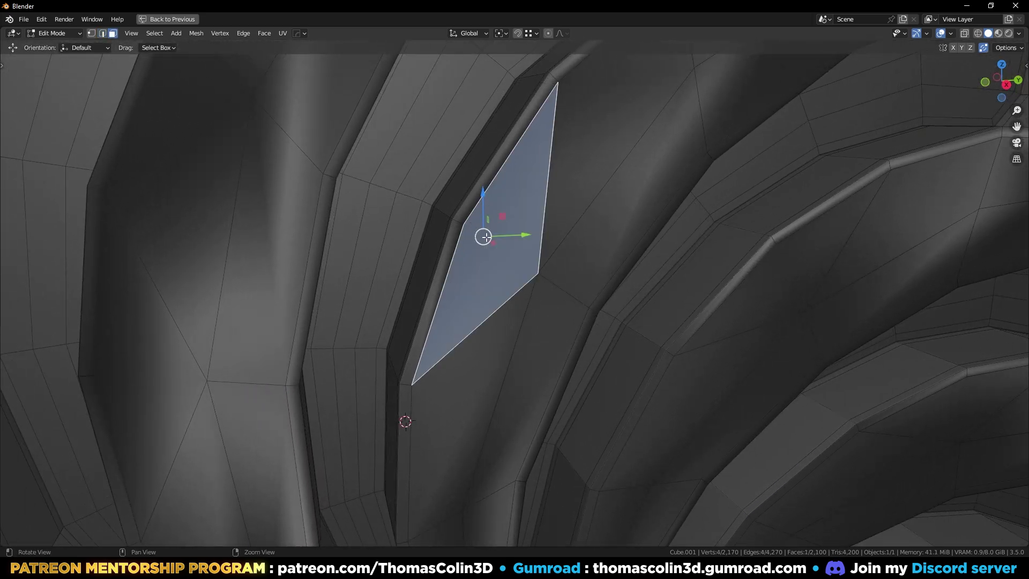
middle_click_drag(485, 234, 498, 238)
key("Tab")
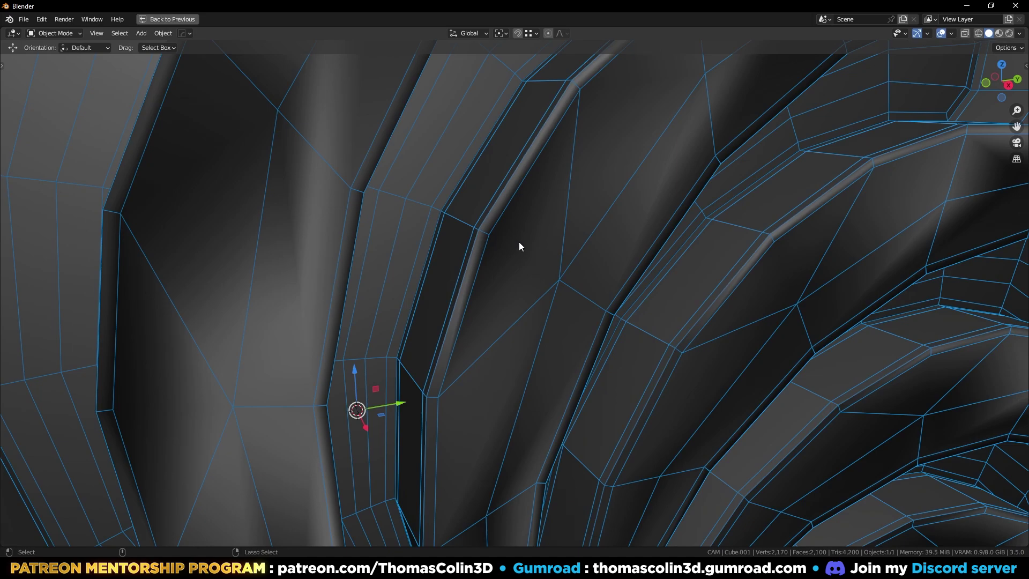
key("ctrl+2")
right_click(499, 228)
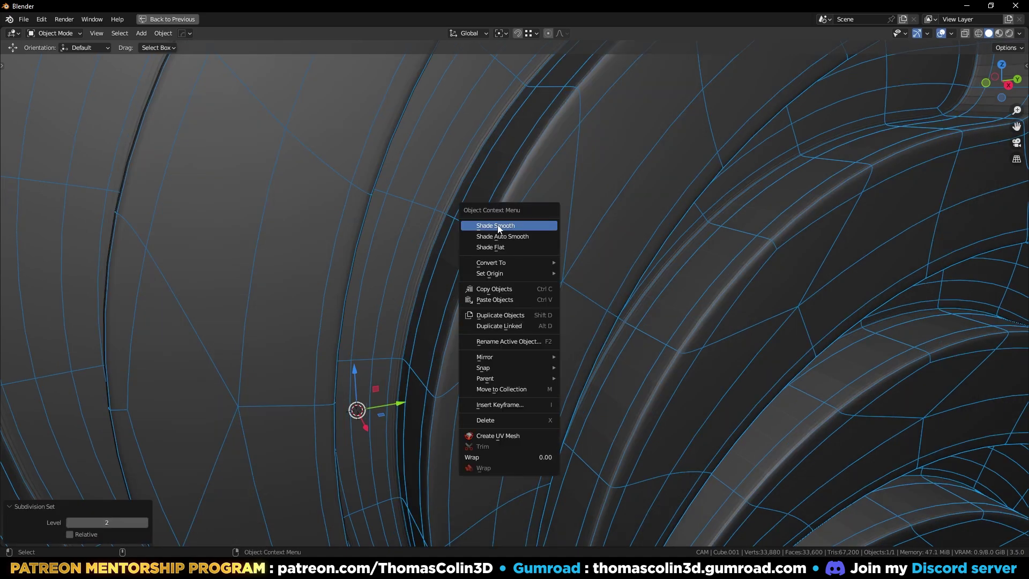
left_click(498, 228)
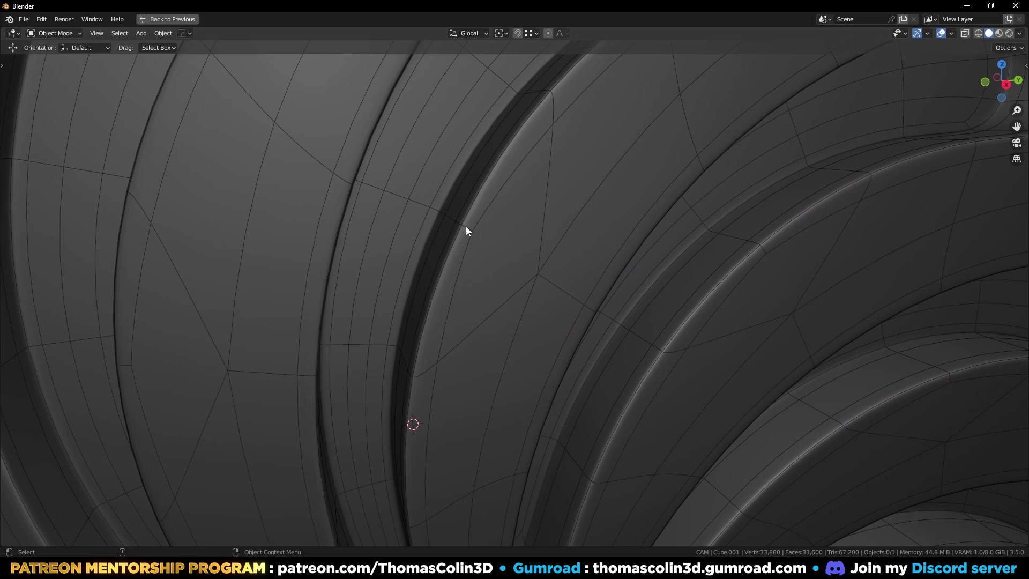
Remove the Subdivision modifier from the disc and clear the face selection
scroll(462, 226, "down", 6)
key("Tab")
key("ctrl+space")
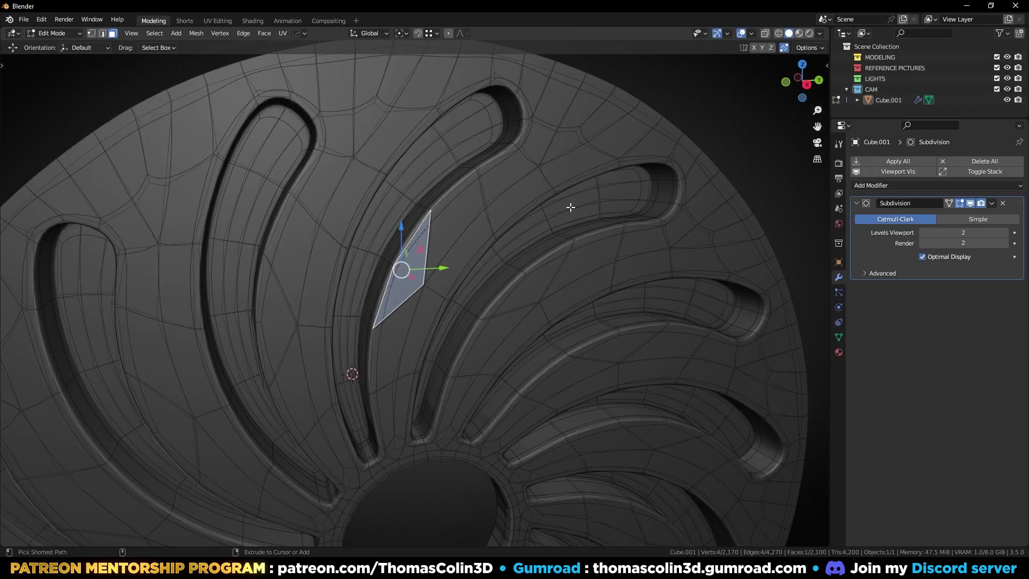
left_click(1003, 203)
key("alt+a")
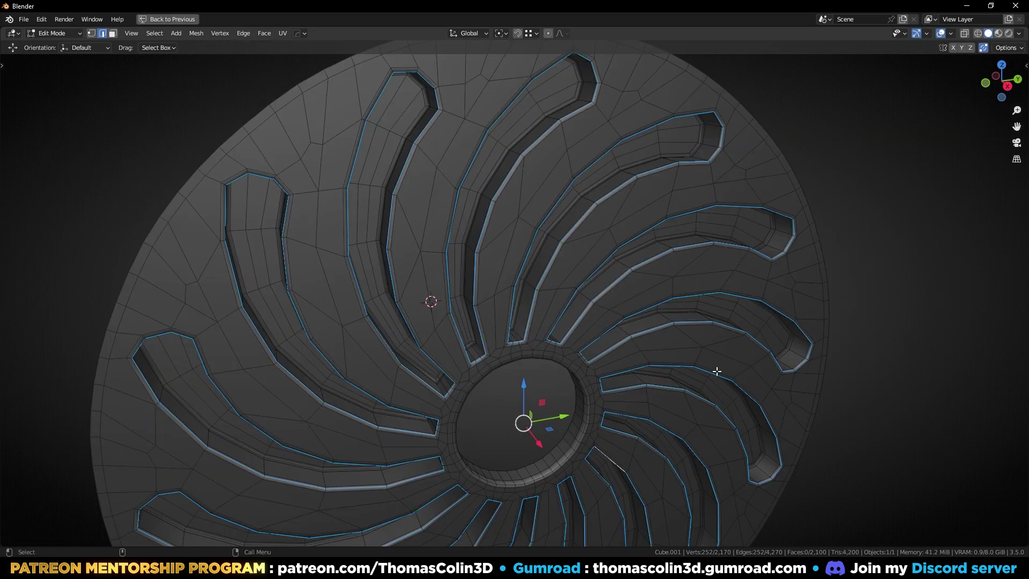
Bevel the rim edges of all blade slots with 2 segments, shape 1.000 and a width of about 0.0033 m, then clear the selection
middle_click_drag(509, 236, 509, 339, "shift")
scroll(515, 311, "up", 5)
middle_click_drag(531, 246, 547, 252)
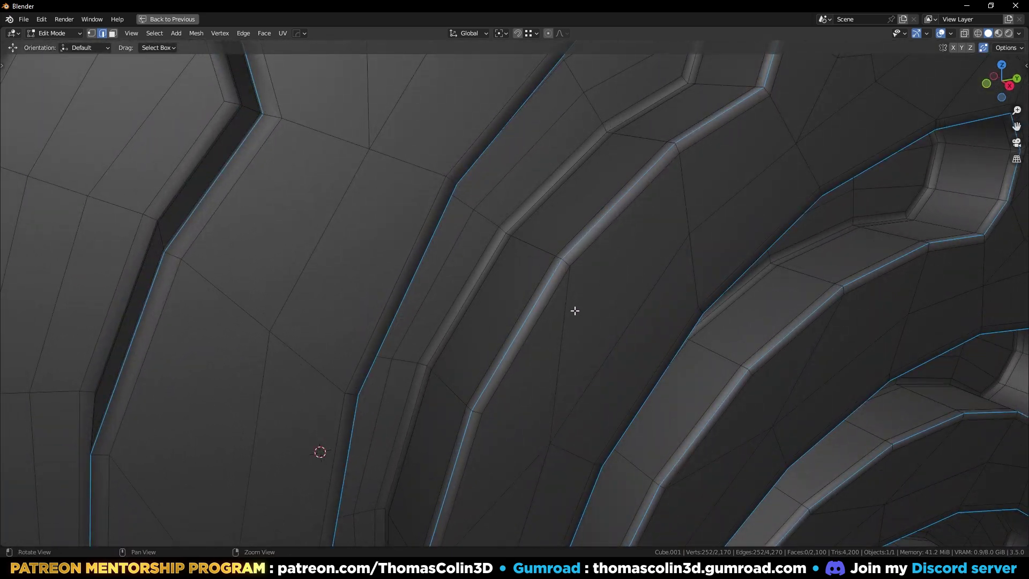
middle_click_drag(603, 322, 624, 274, "shift")
key("ctrl+b")
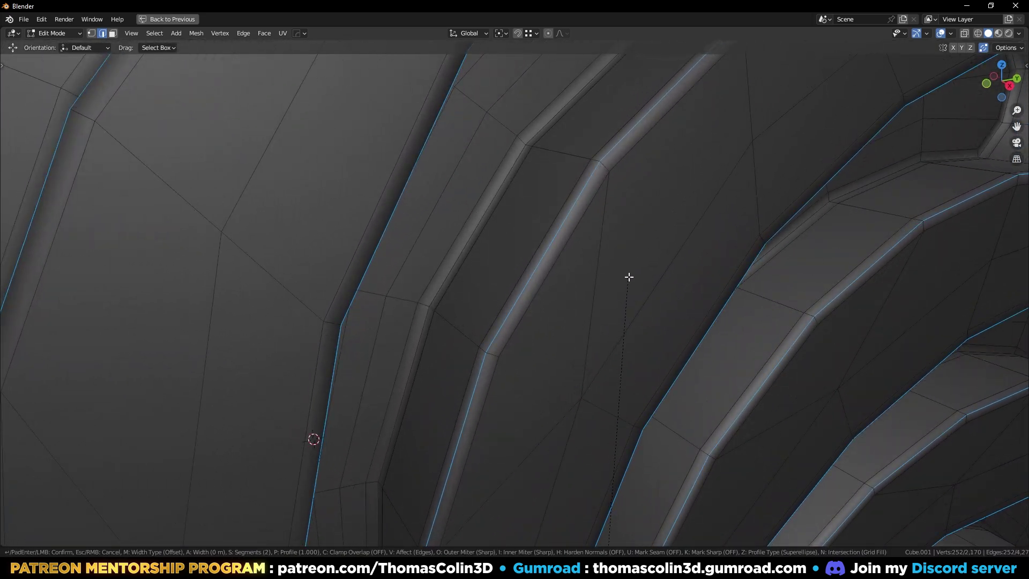
left_click(674, 271)
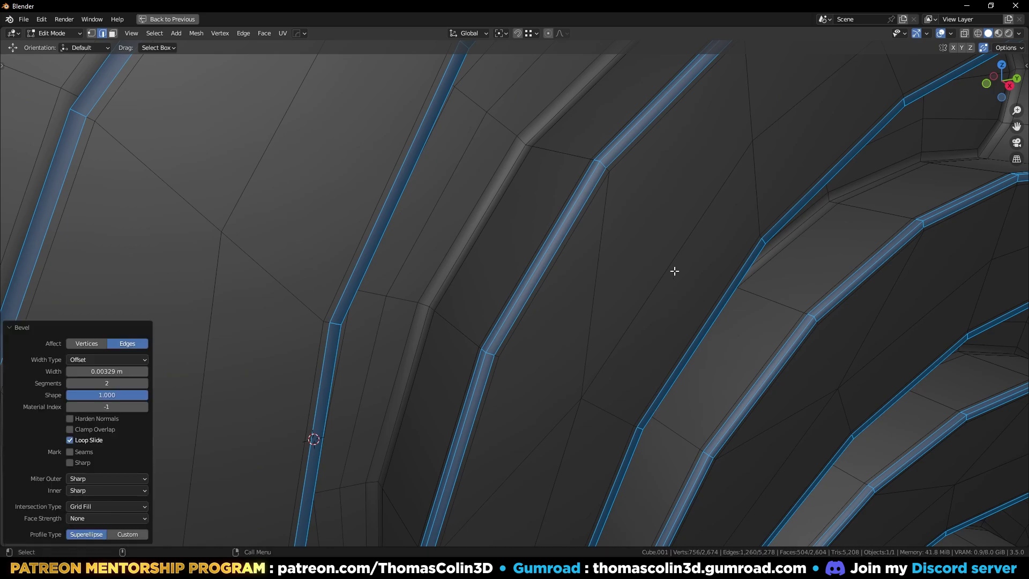
scroll(598, 352, "down", 8)
left_click(230, 94)
Apply a level 2 subdivision to the disc with the beveled slot rims
scroll(535, 279, "up", 7)
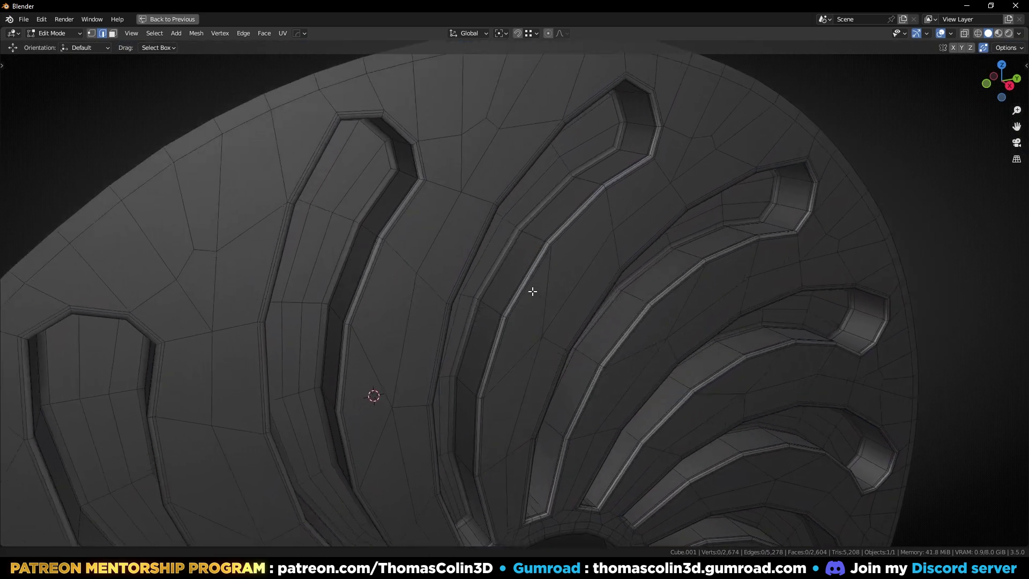
key("Tab")
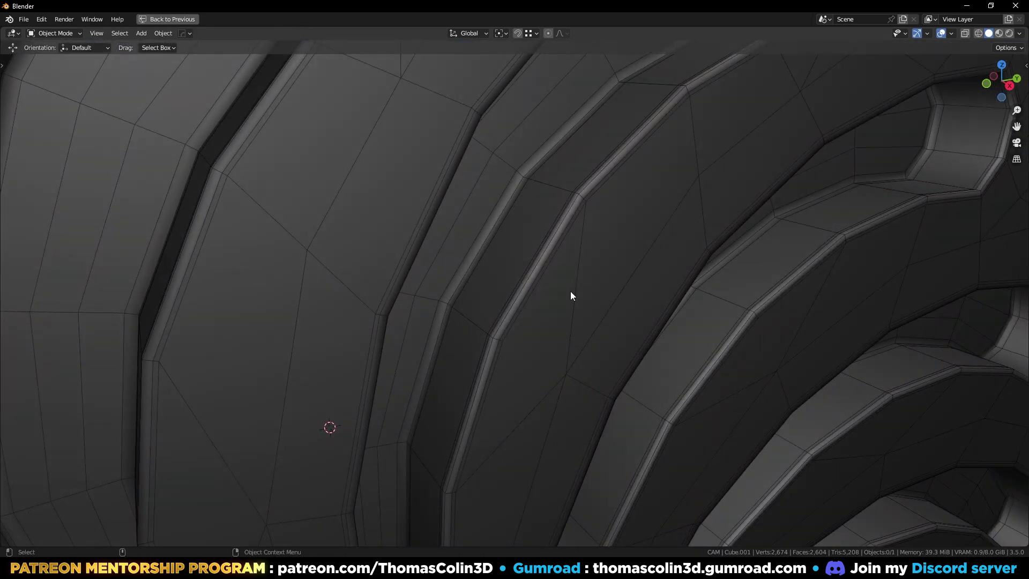
left_click(579, 283)
key("ctrl+2")
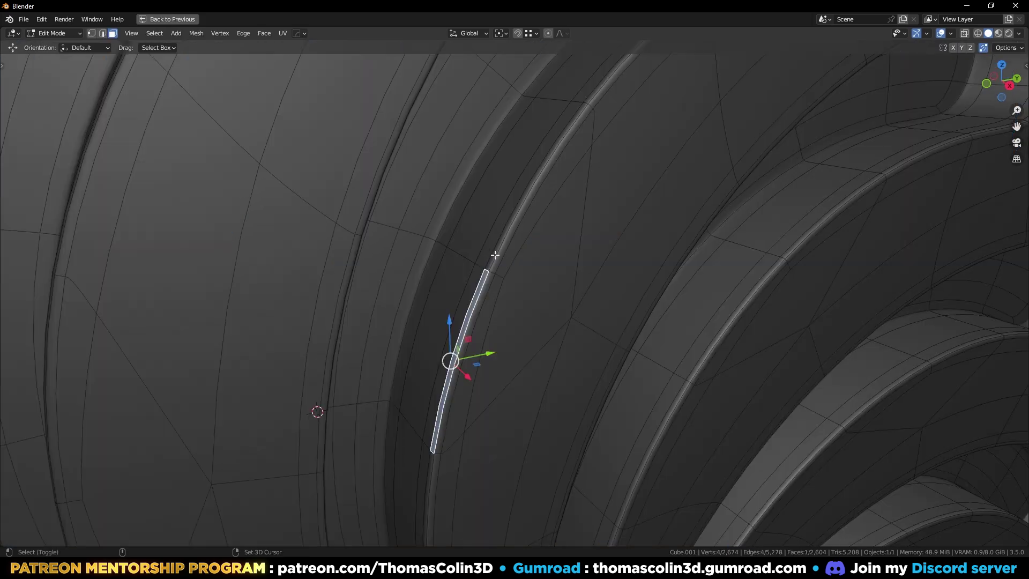
Select four adjoining bevel faces along the rim of one blade slot
left_click(496, 255, "shift")
left_click(499, 259, "shift")
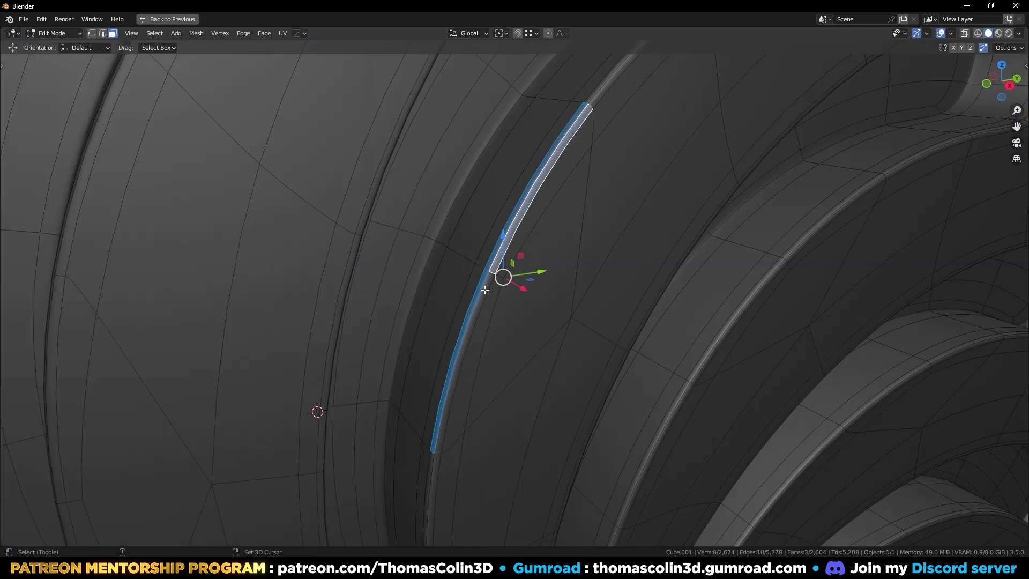
left_click(486, 290, "shift")
middle_click_drag(480, 305, 495, 264, "ctrl")
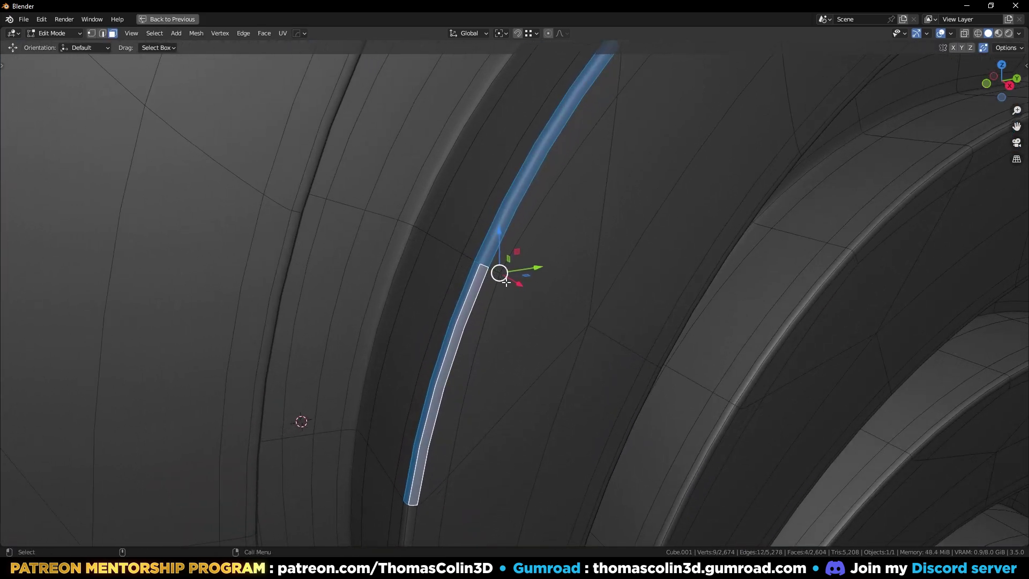
key("f")
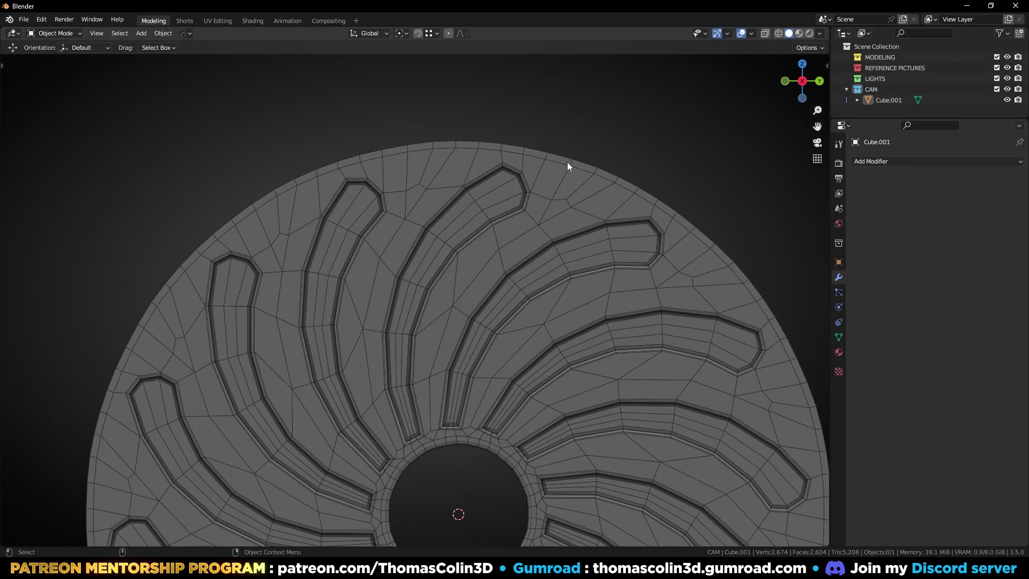
Round the disc's outer boundary loop with LoopTools Circle and dissolve the edge loop just inside it
left_click(567, 161)
key("Tab")
left_click(538, 147, "alt")
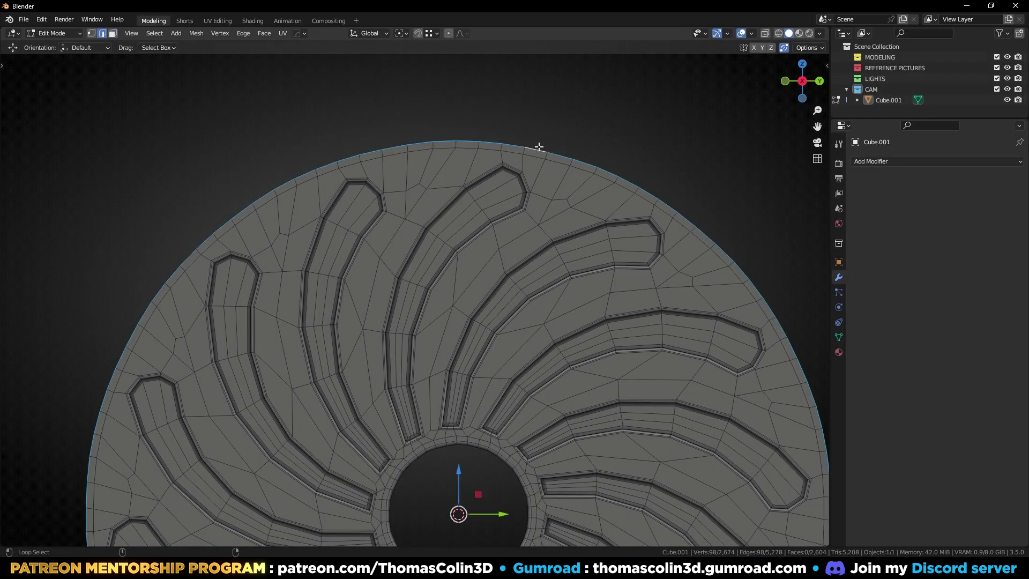
right_click(621, 86)
mouse_move(620, 85)
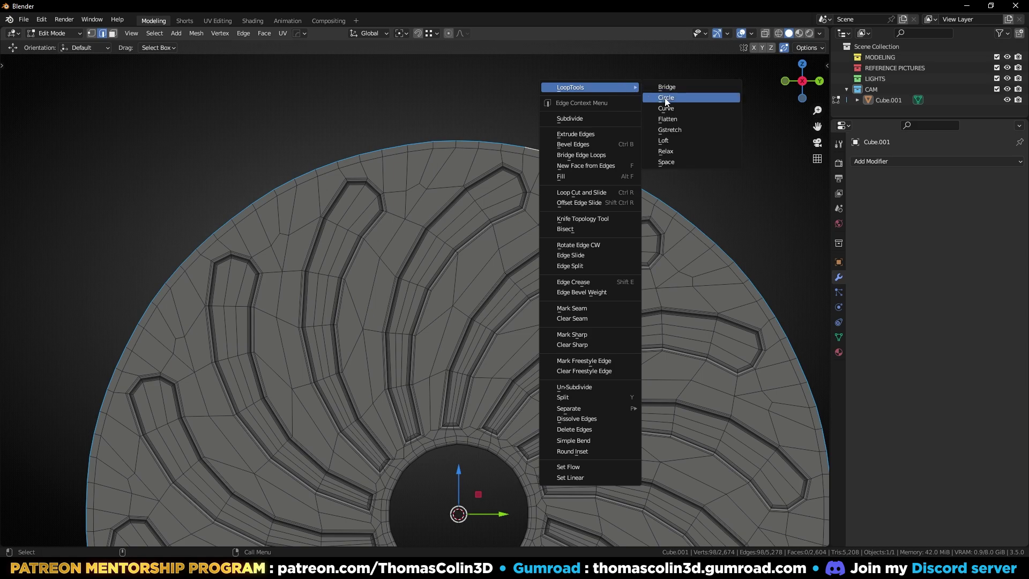
left_click(666, 99)
key("alt+a")
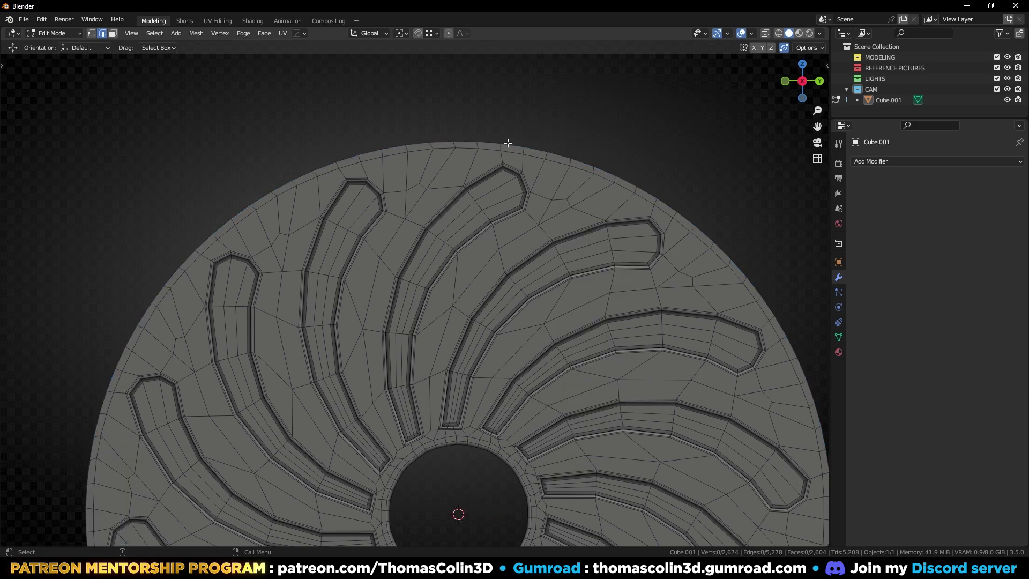
left_click(489, 151, "alt")
key("ctrl+x")
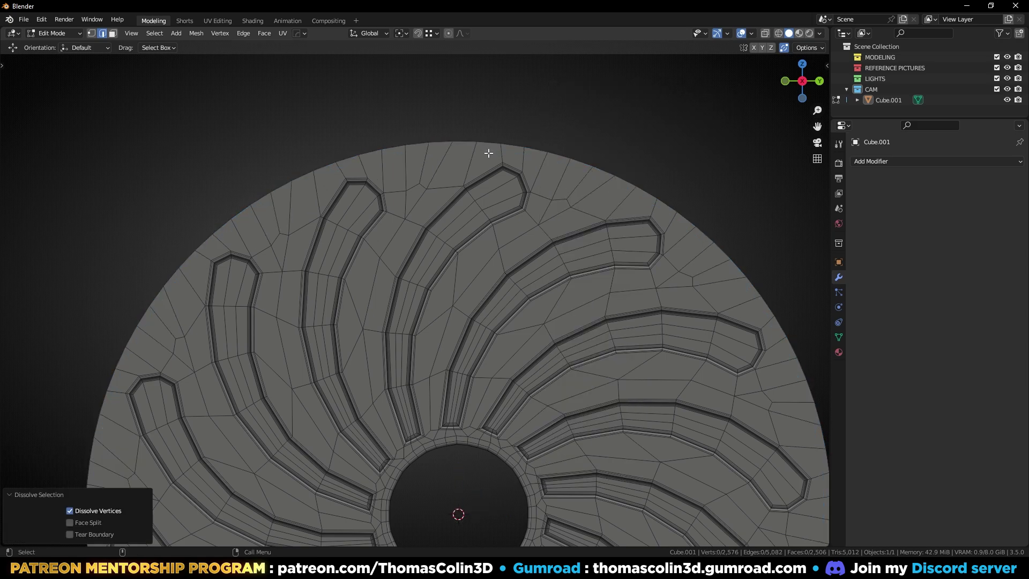
Round the rear edge loop of the hub opening with LoopTools Circle, then clear the selection
left_click(476, 212, "alt")
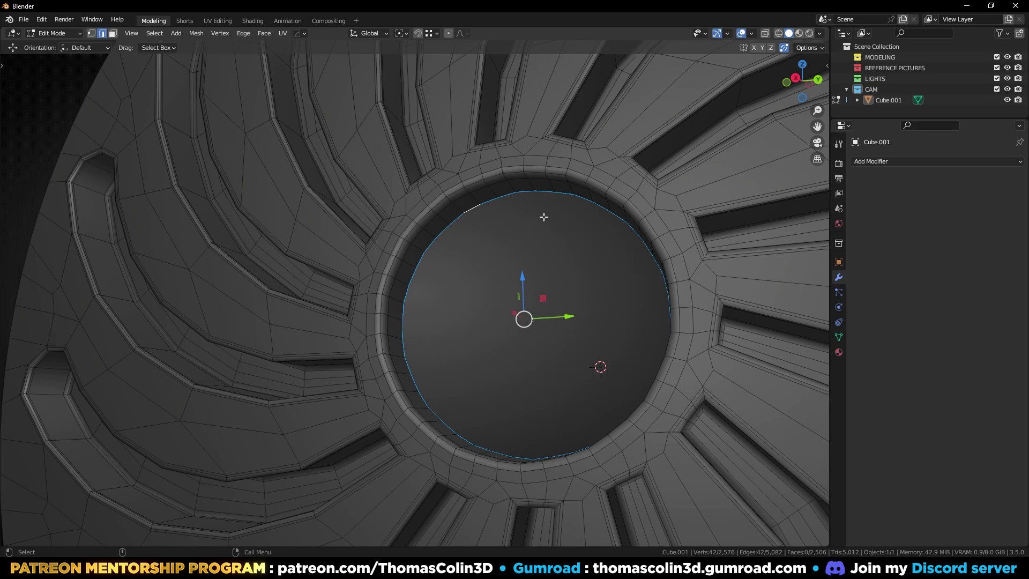
right_click(533, 153)
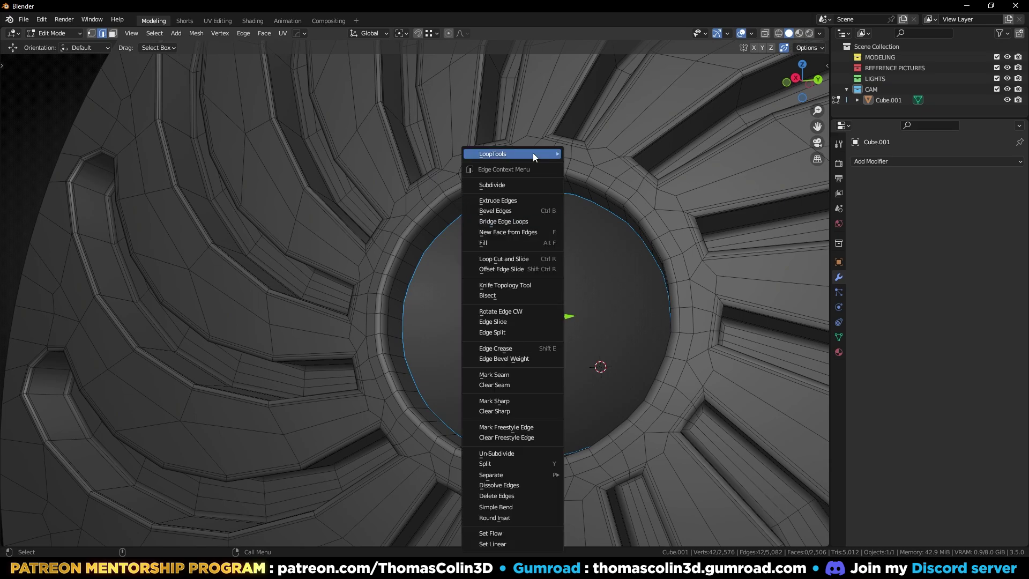
mouse_move(533, 153)
left_click(590, 164)
key("alt+a")
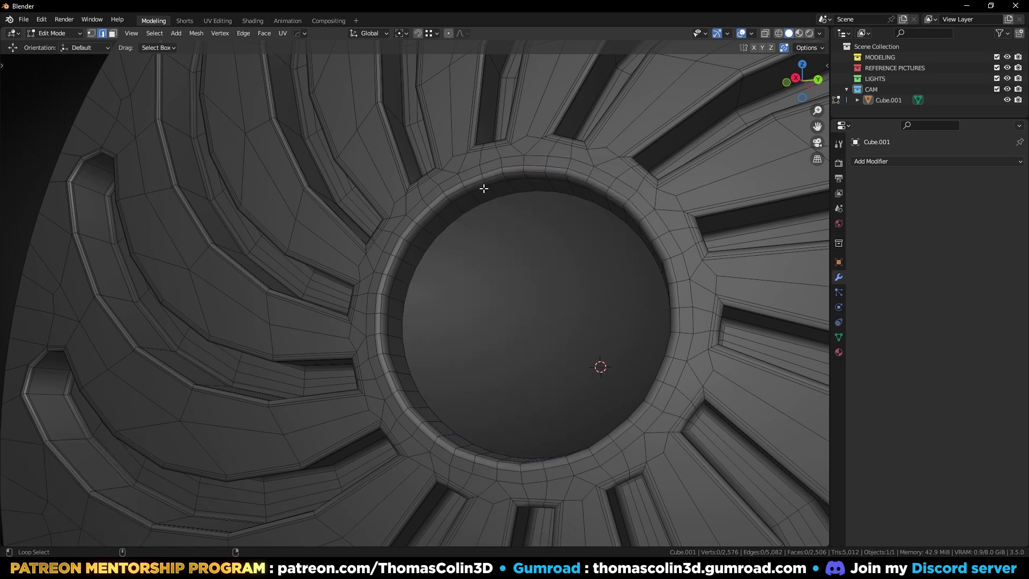
left_click(483, 189, "alt")
key("alt+a")
key("shift+space")
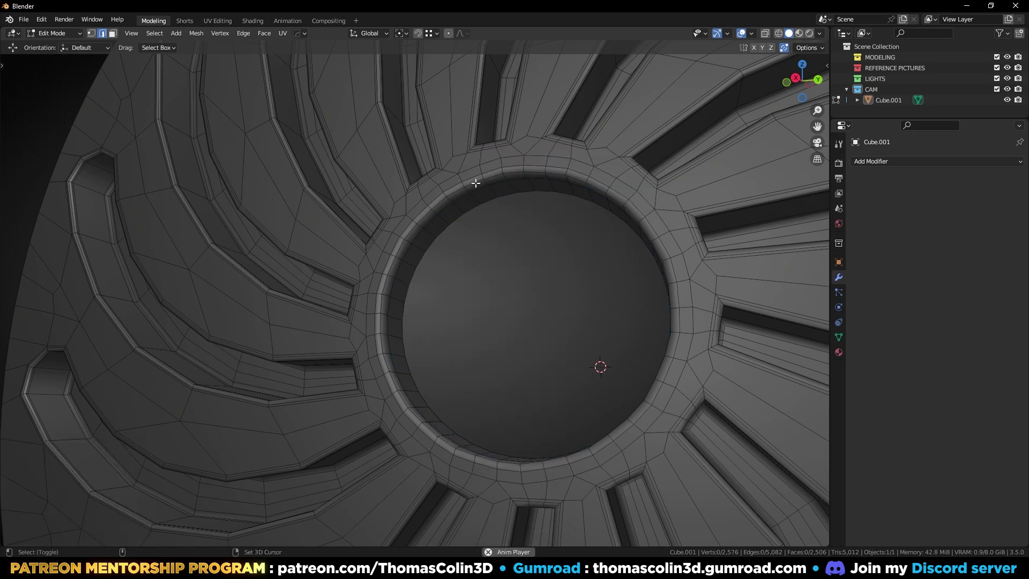
left_click(475, 182, "alt+shift")
key("alt+a")
left_click(473, 180, "alt")
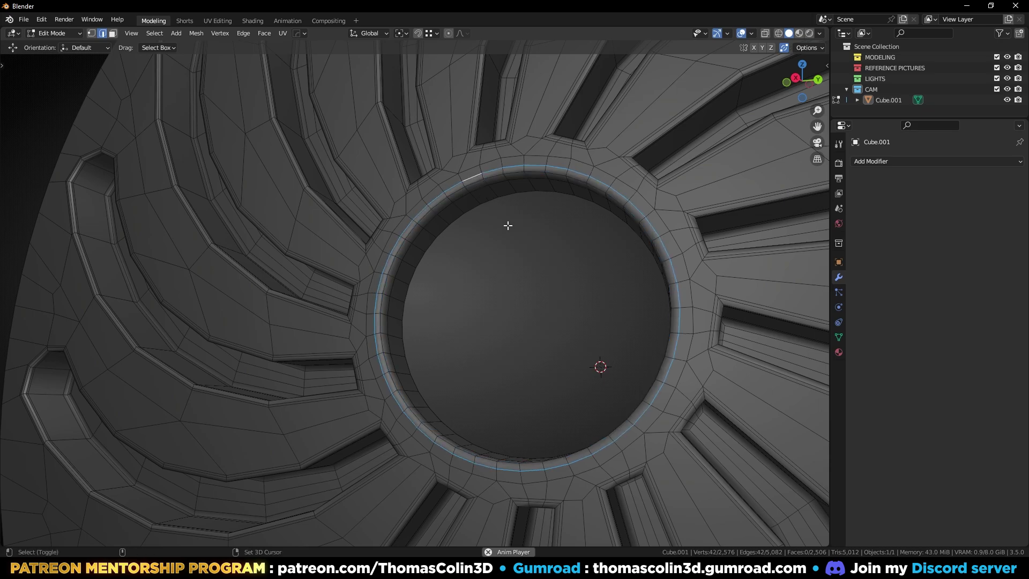
key("alt+a")
Close the hub opening with a Grid Fill across its rear edge loop
middle_click_drag(465, 171, 541, 208)
left_click(541, 208, "alt")
key("ctrl+f")
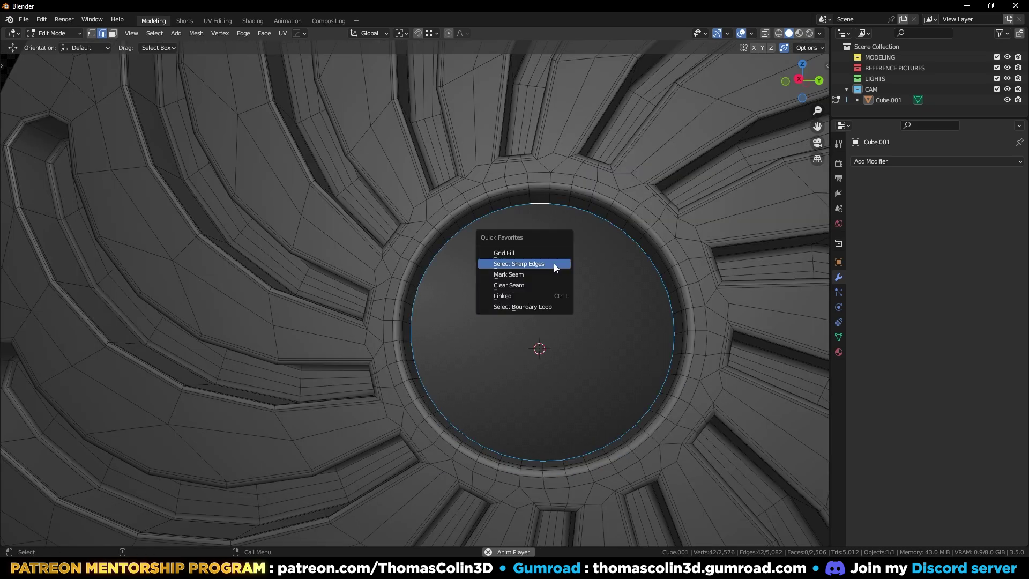
left_click(543, 251)
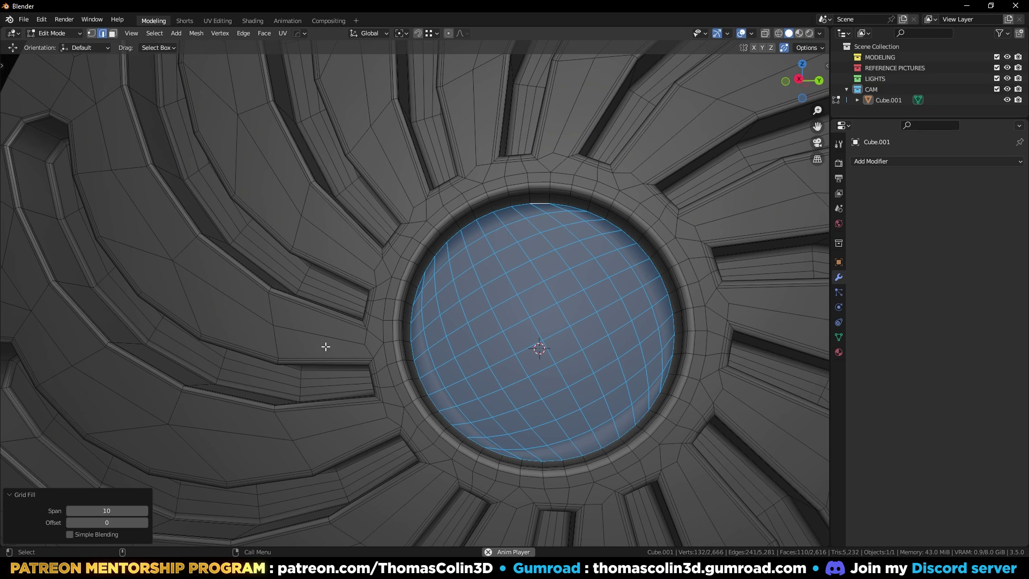
Align the hub's grid fill by setting its offset to 8 and its span to 9
key("KP_3")
left_click(146, 522)
left_click(146, 522)
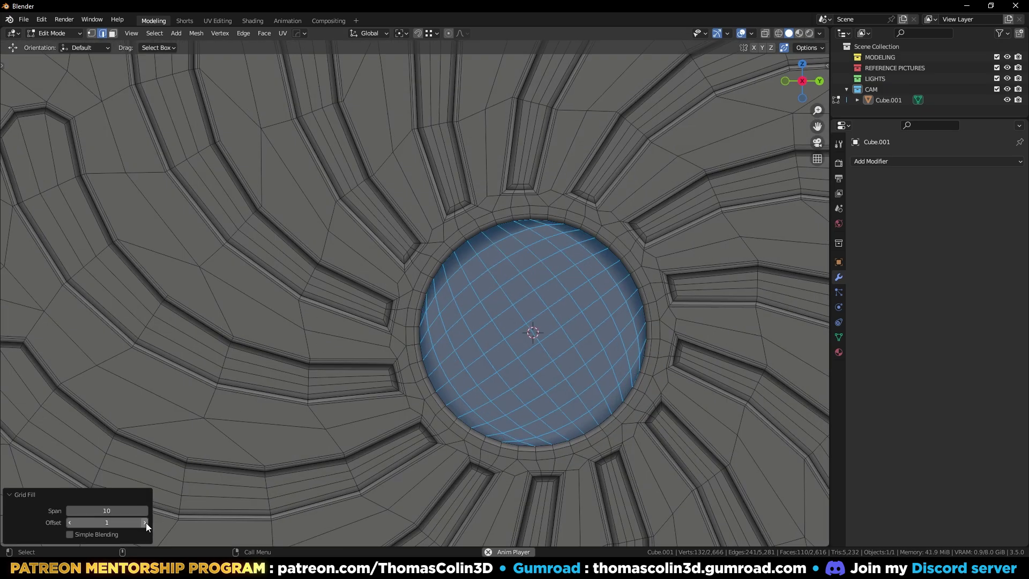
left_click(146, 522)
left_click(146, 523)
left_click(146, 522)
left_click(146, 522)
left_click(146, 523)
left_click(146, 523)
left_click(70, 512)
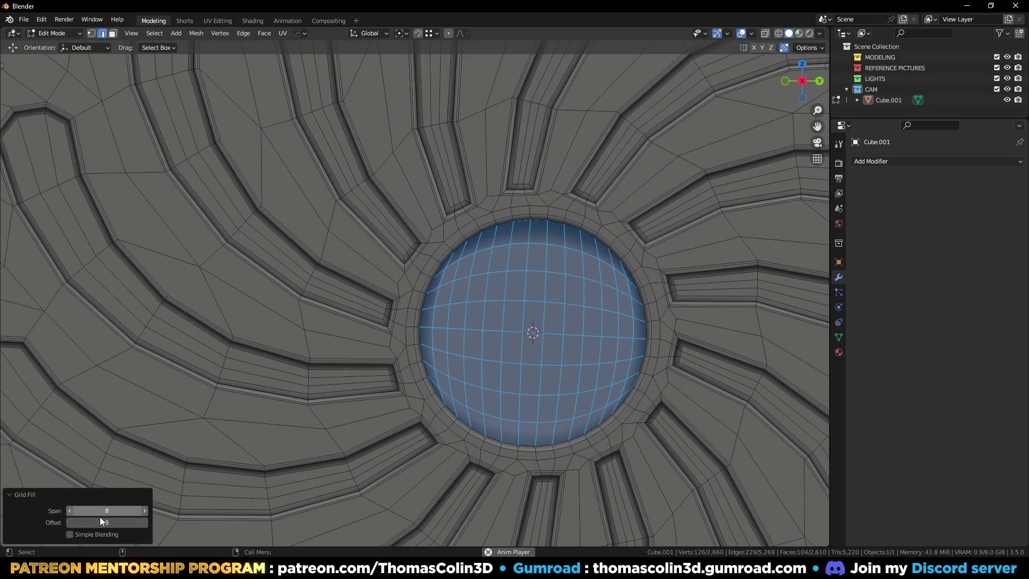
left_click(146, 511)
middle_click_drag(506, 286, 414, 305, "ctrl")
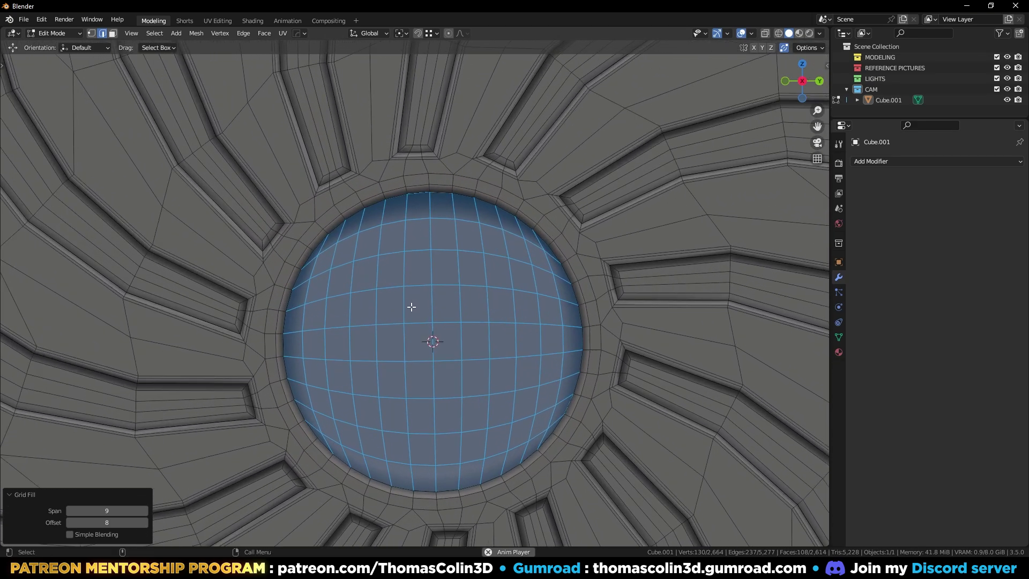
Extrude the hub's grid-filled faces in place, scale them to 0.82, and delete them to leave a ring
key("3")
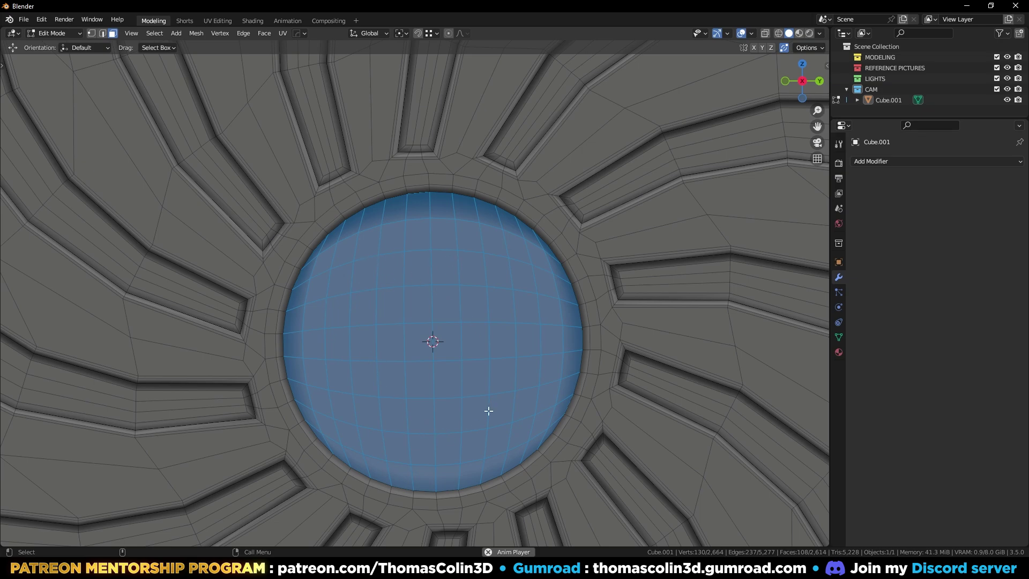
key("e")
right_click(548, 288)
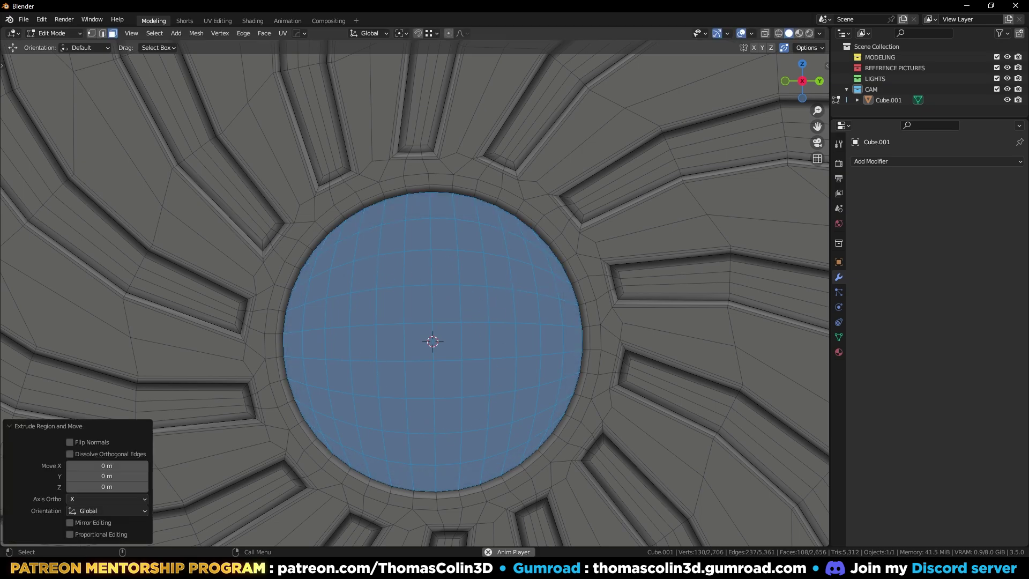
key("s")
left_click(536, 294)
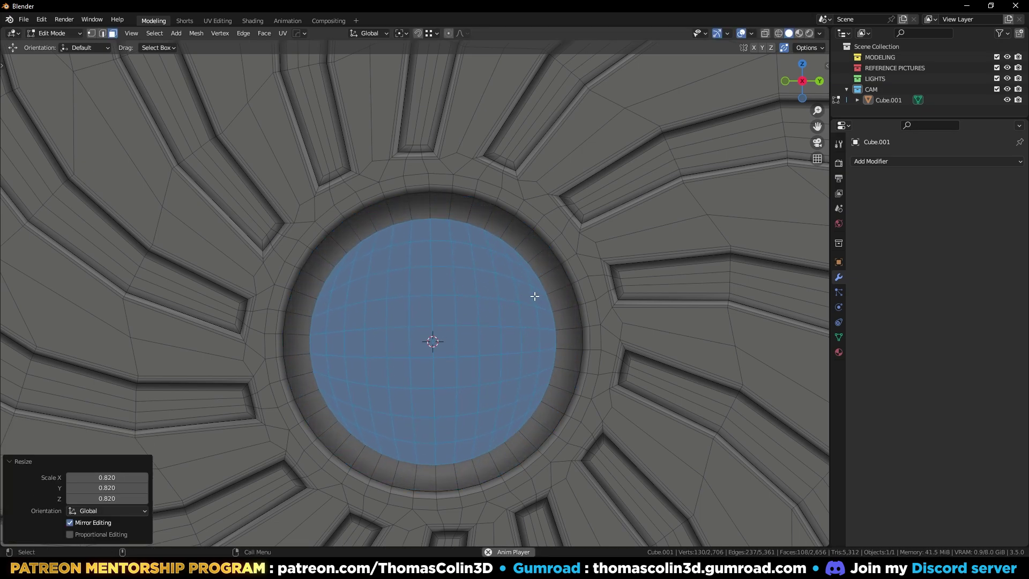
key("x")
left_click(447, 297)
Add a centered loop cut around the new hub ring and clear the selection
middle_click_drag(447, 297, 430, 341, "shift")
scroll(430, 342, "up", 1)
key("1")
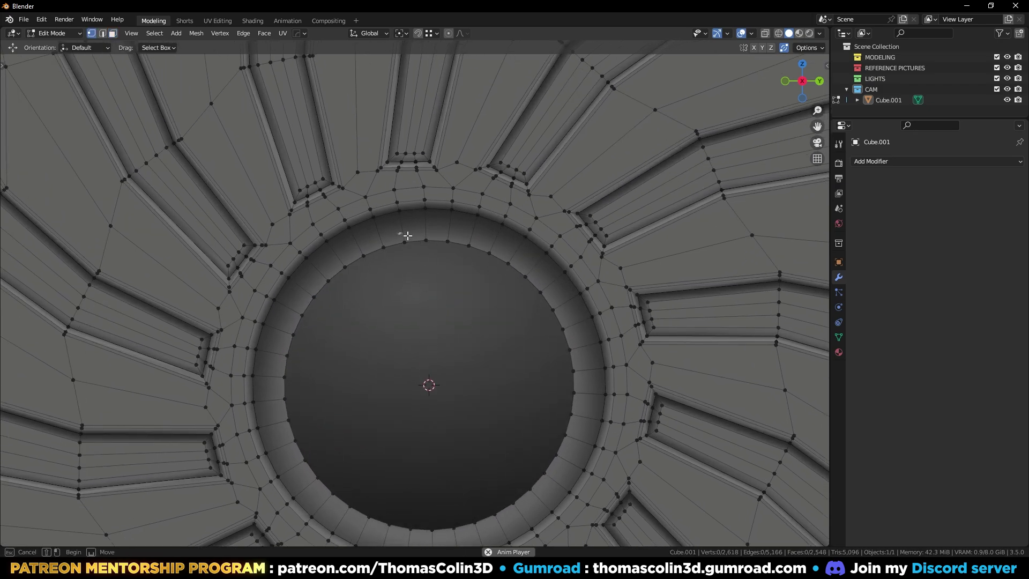
key("2")
key("ctrl+r")
left_click(402, 225)
right_click(402, 226)
key("alt+a")
Merge the hub opening's inner edge vertices at center in groups of three all the way around
key("1")
left_click_drag(398, 236, 452, 248)
key("m")
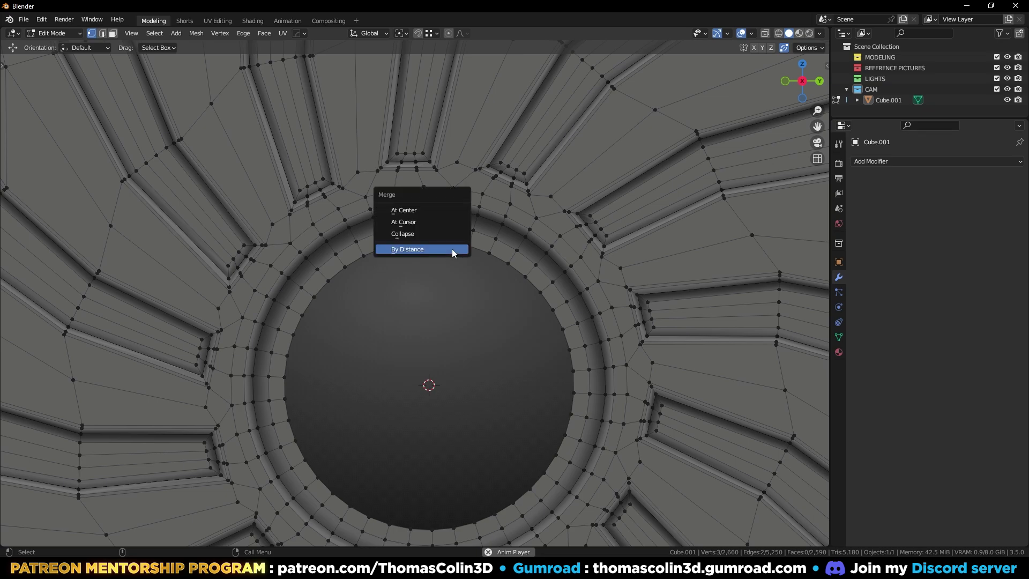
left_click(428, 213)
left_click(482, 254)
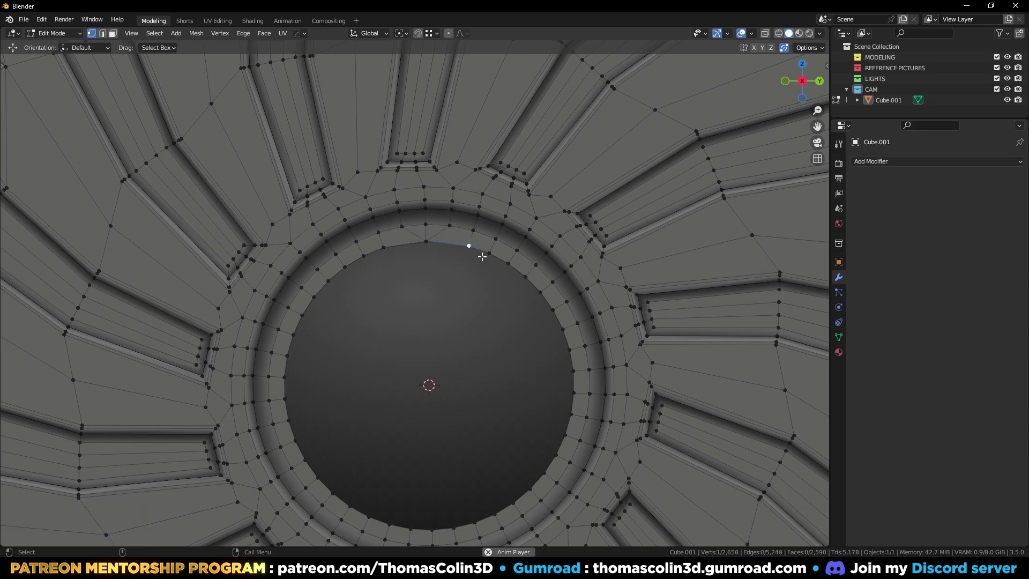
left_click(525, 281)
left_click(542, 294, "shift")
left_click(551, 313, "shift")
key("shift+r")
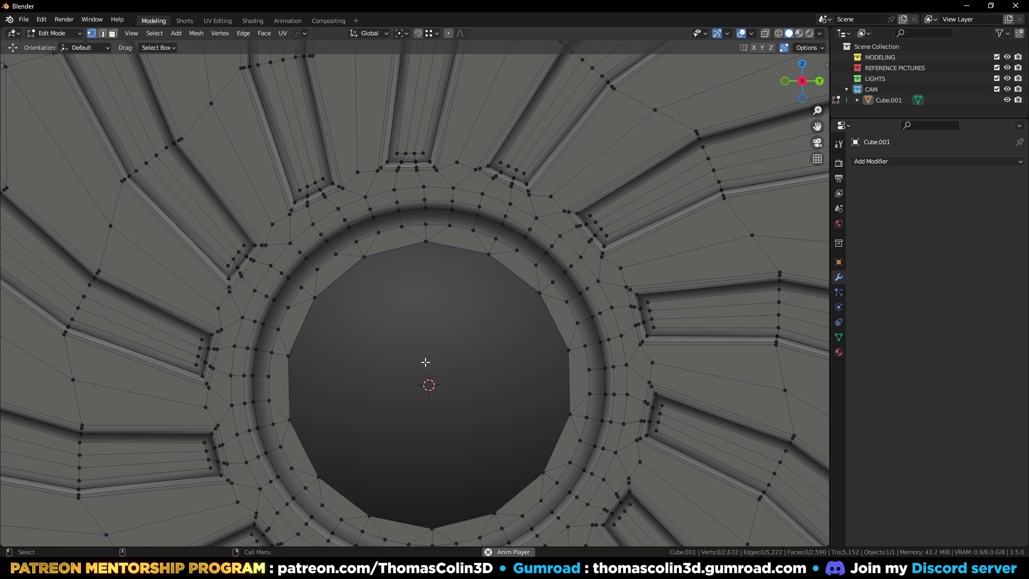
Select the whole disc mesh and convert its triangles to quads
key("2")
key("a")
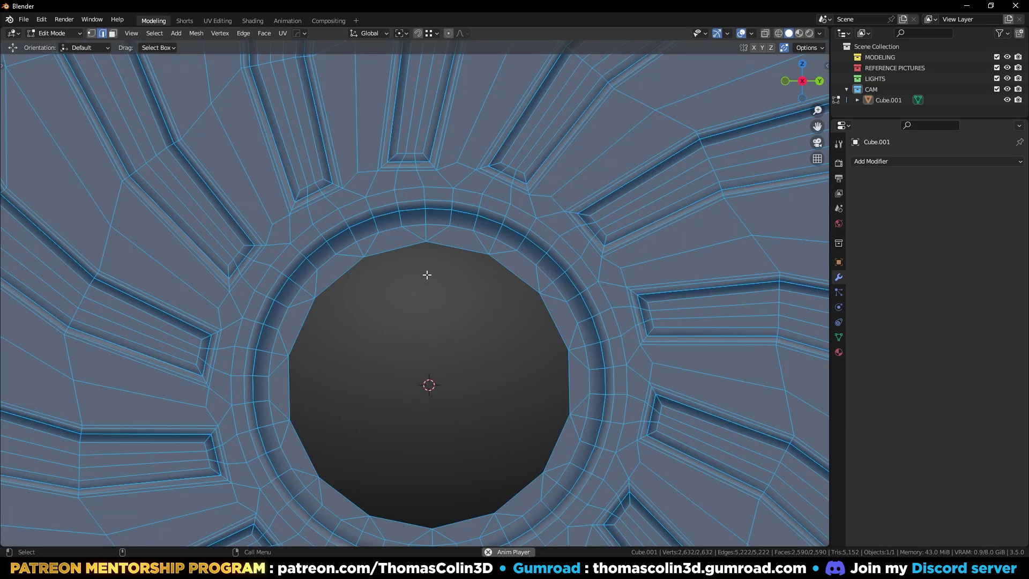
key("alt+j")
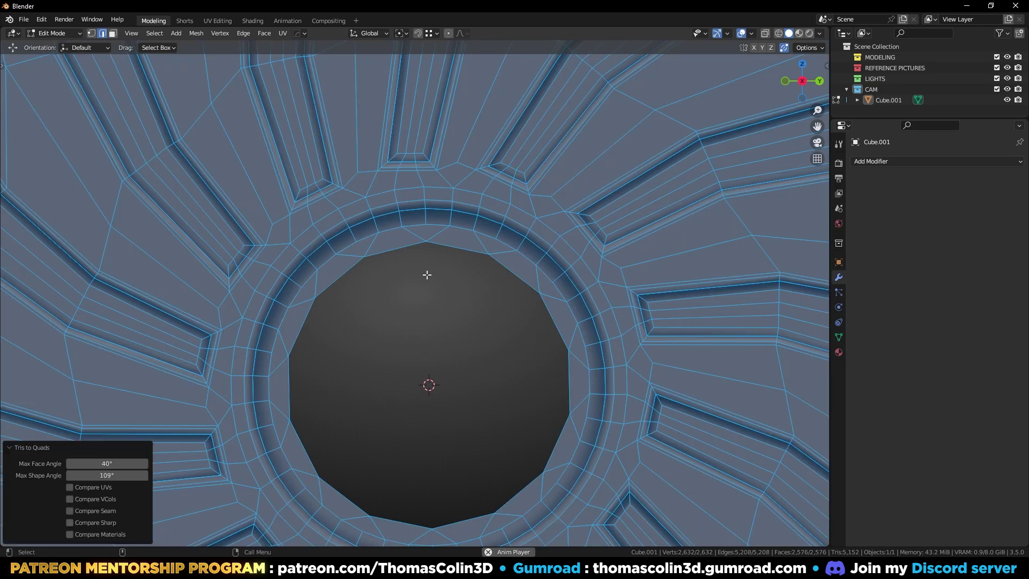
Close the reduced hub opening with a Grid Fill and set its offset to 1
left_click(444, 313)
left_click(397, 248, "alt")
key("q")
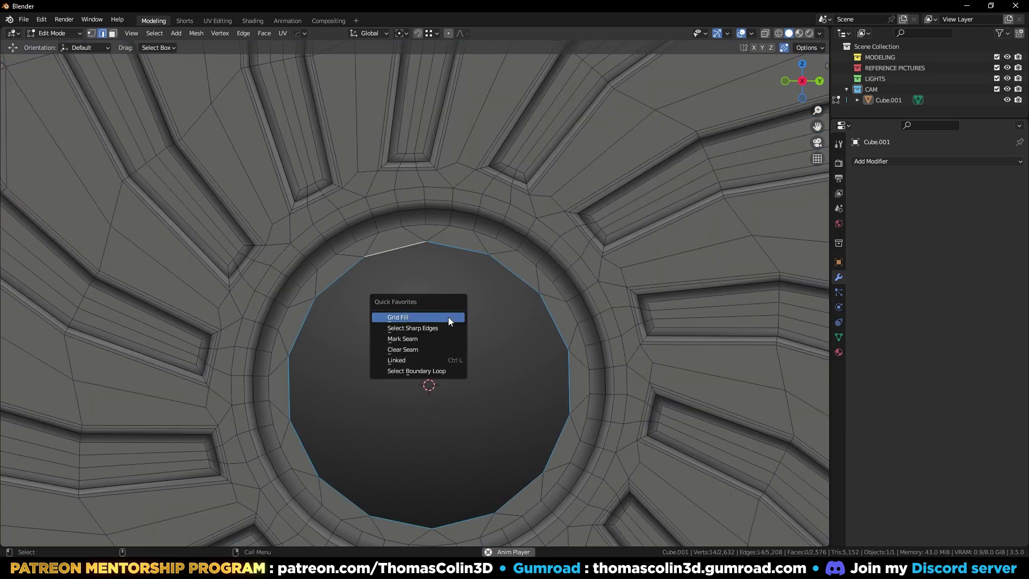
left_click(448, 317)
scroll(373, 386, "down", 1)
left_click(145, 524)
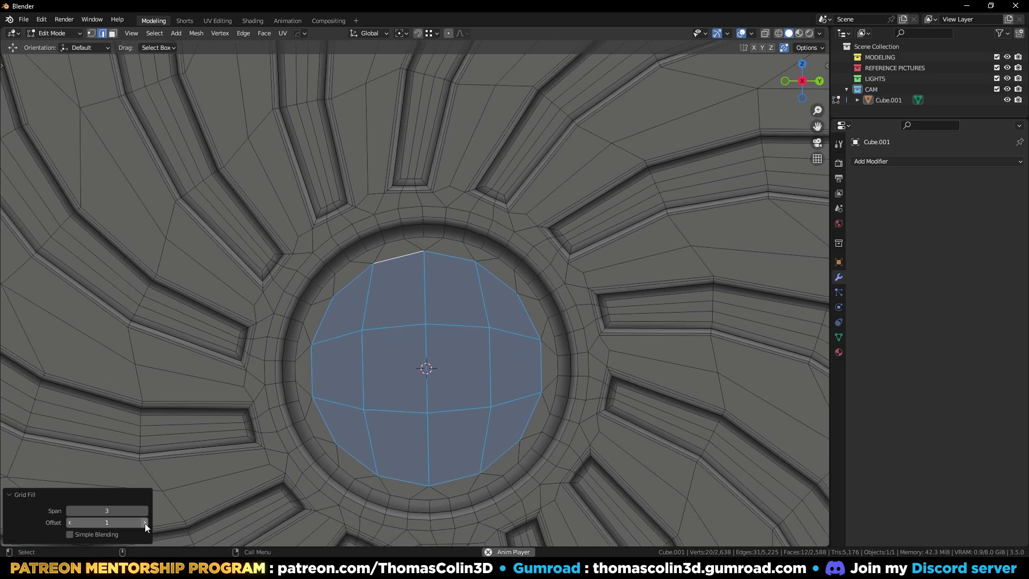
scroll(410, 292, "down", 1)
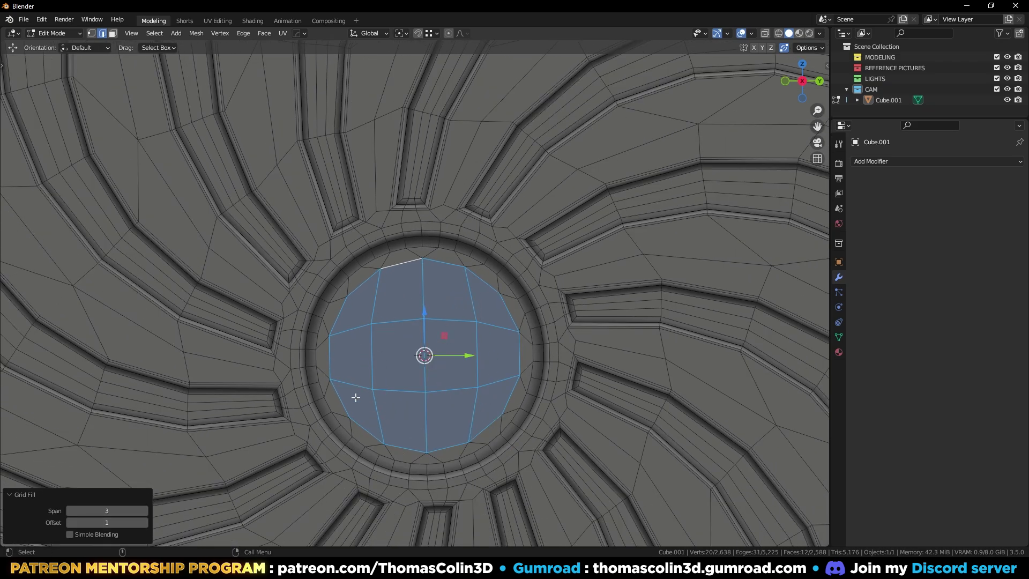
scroll(429, 333, "up", 1)
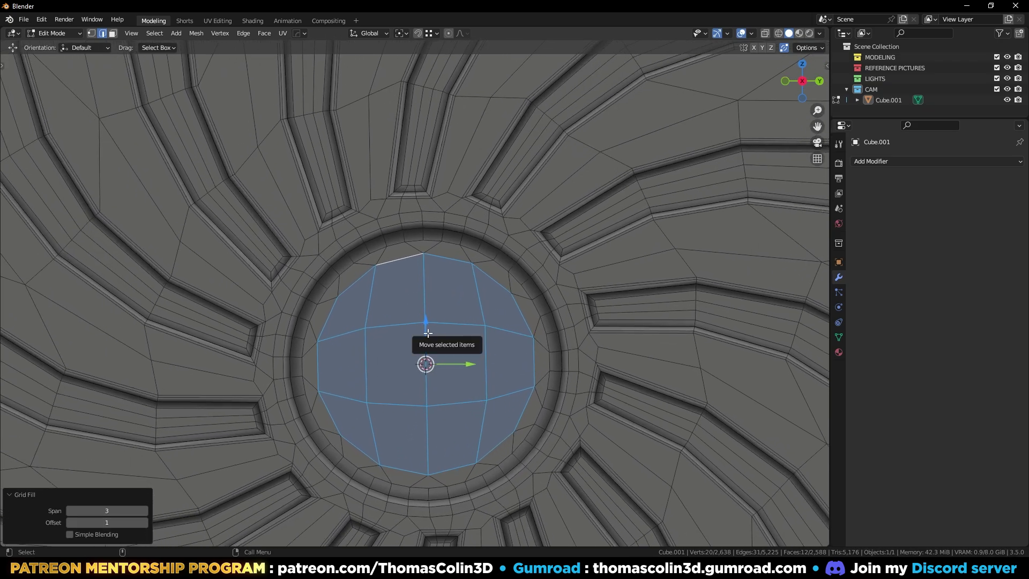
Expand the selection from the hub fill to the surrounding ring and apply Smooth Vertices to it
key("3")
key("ctrl+KP_Add")
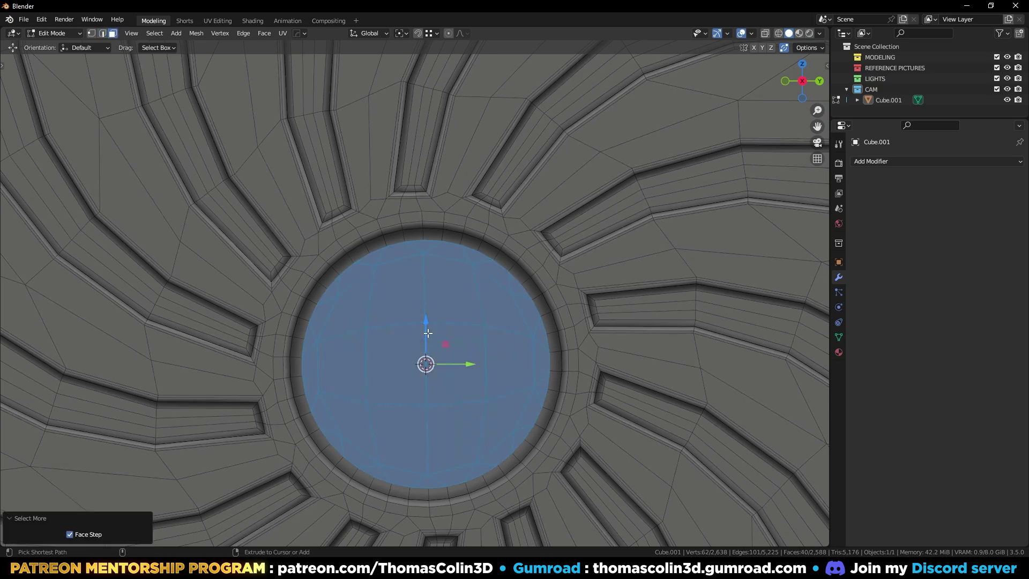
key("1")
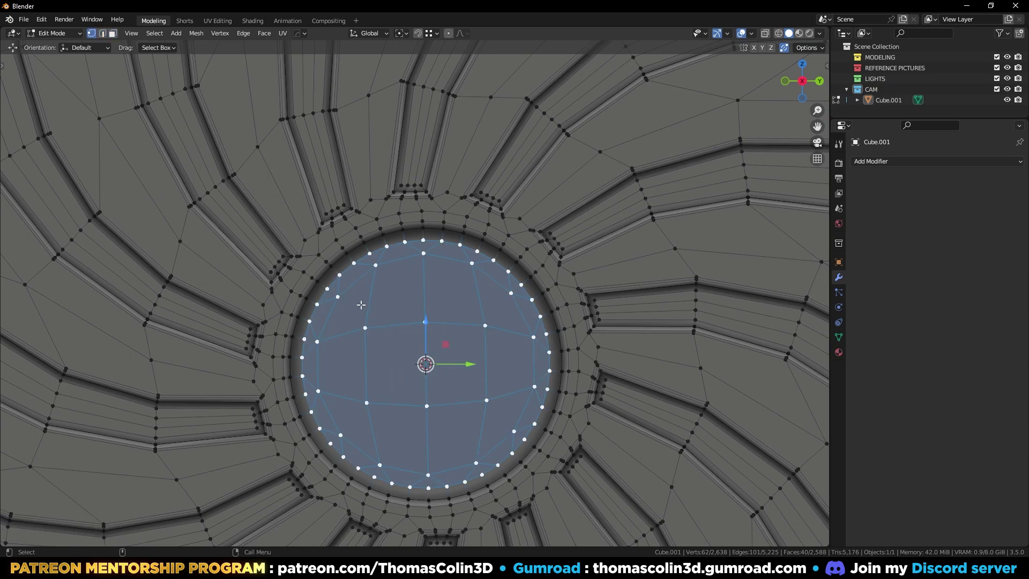
right_click(501, 293)
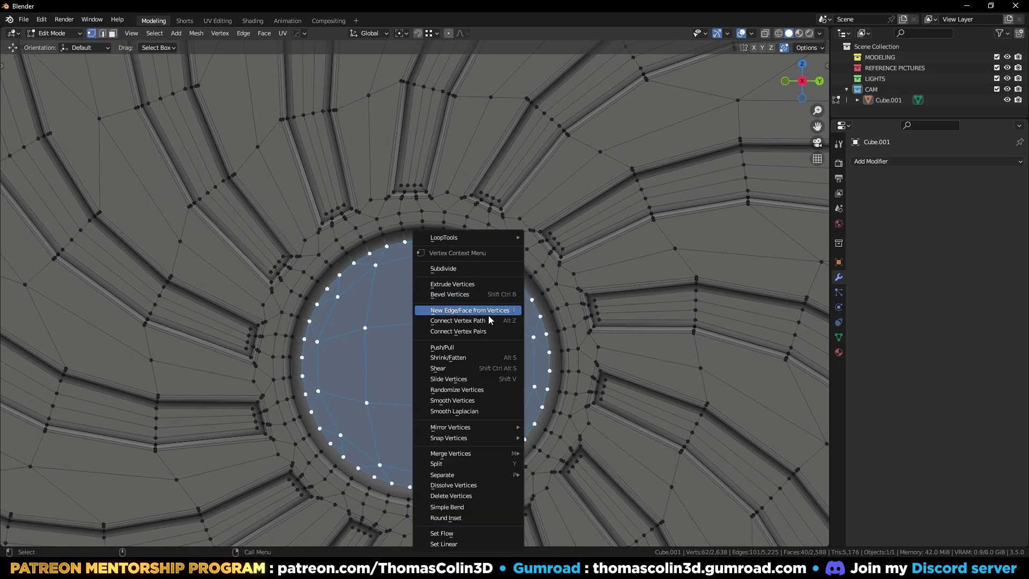
left_click(459, 400)
left_click_drag(107, 487, 139, 498)
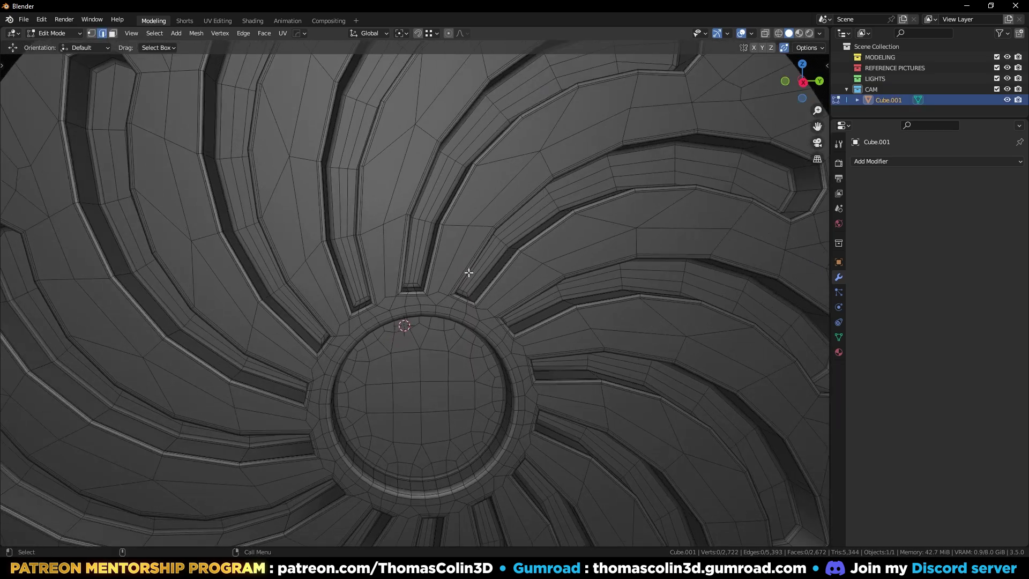
Add a level 2 Subdivision modifier to the disc in Object Mode
key("Tab")
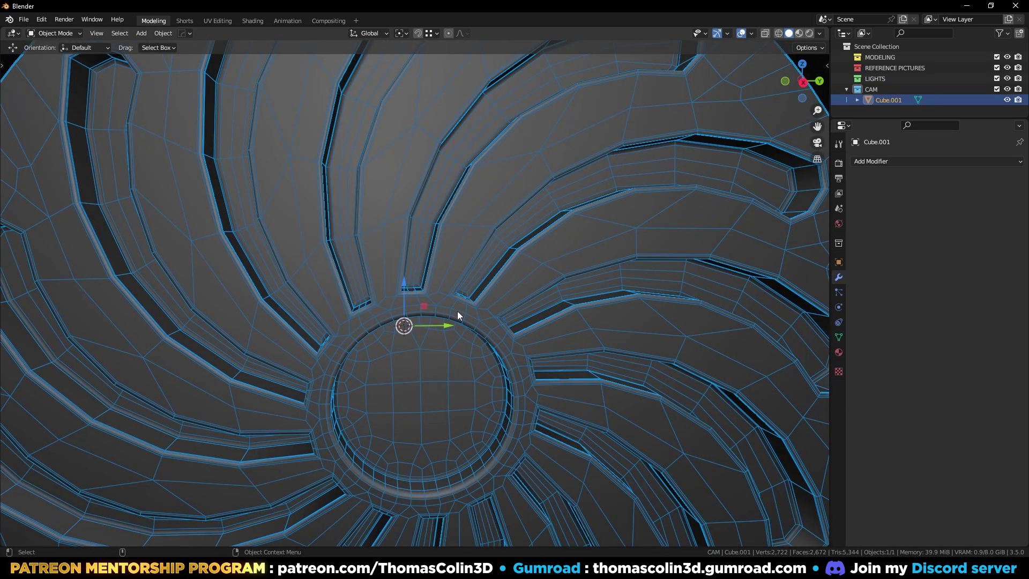
key("ctrl+2")
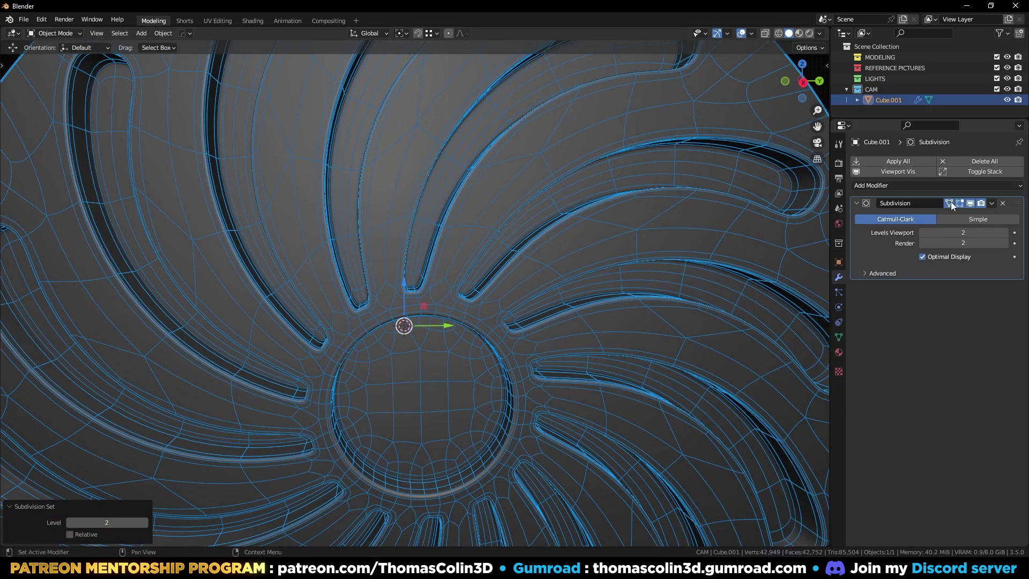
scroll(477, 300, "up", 4)
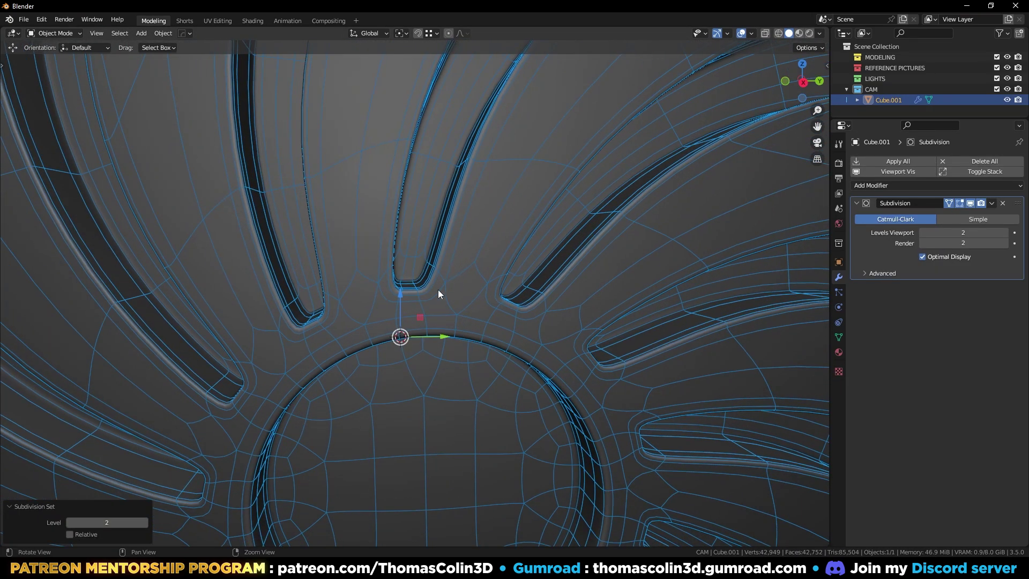
scroll(429, 293, "up", 2)
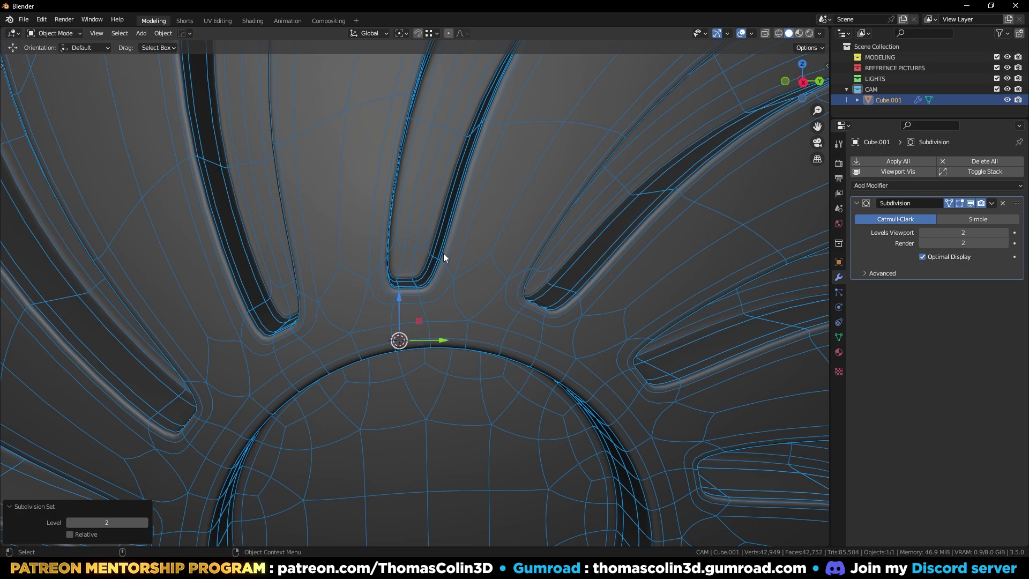
Add a loop cut around the disc through the slots and slide it about 0.80 toward their hub ends
key("Tab")
key("ctrl+r")
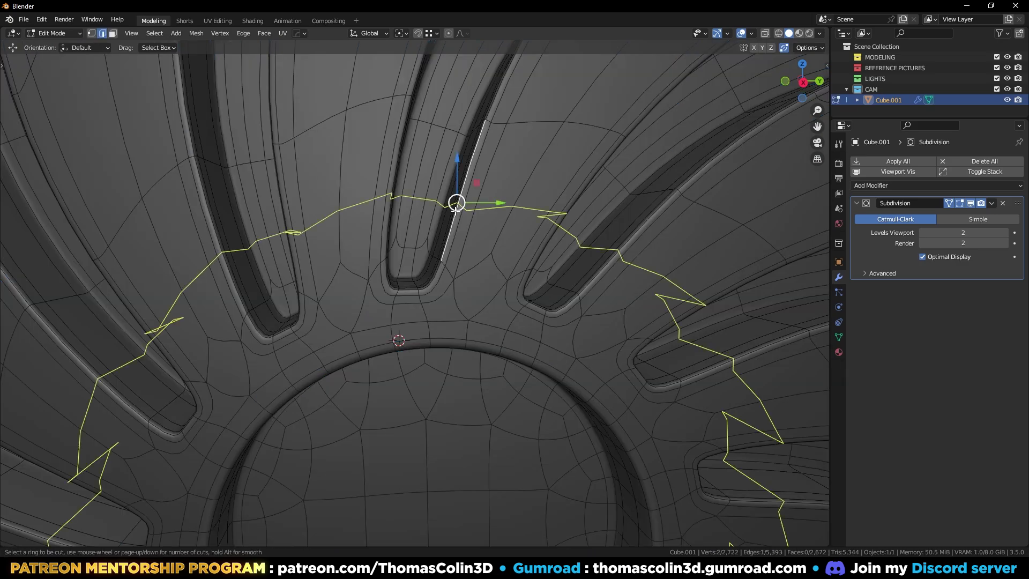
left_click(454, 207)
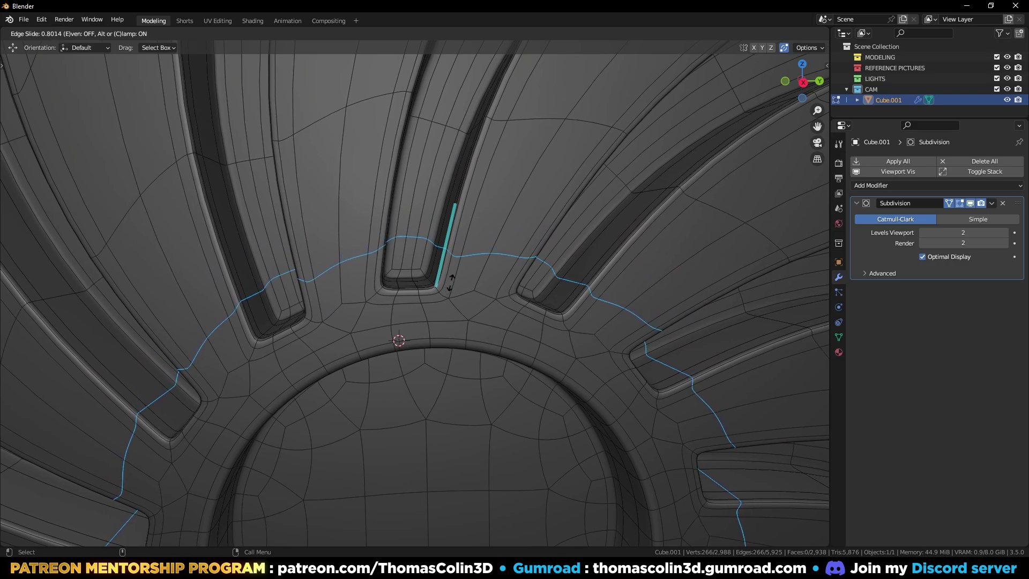
left_click(452, 283)
right_click_drag(534, 310, 465, 343, "alt")
key("Tab")
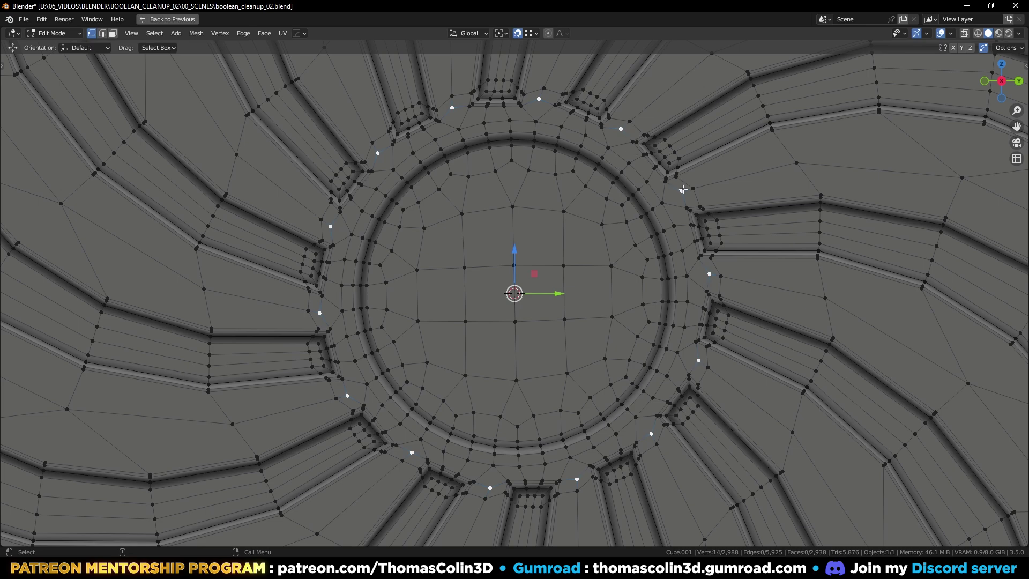
Scale the selected vertices between the slots' hub ends inward to 0.885 and snap the one left unmerged onto its neighboring ring vertex
key("s")
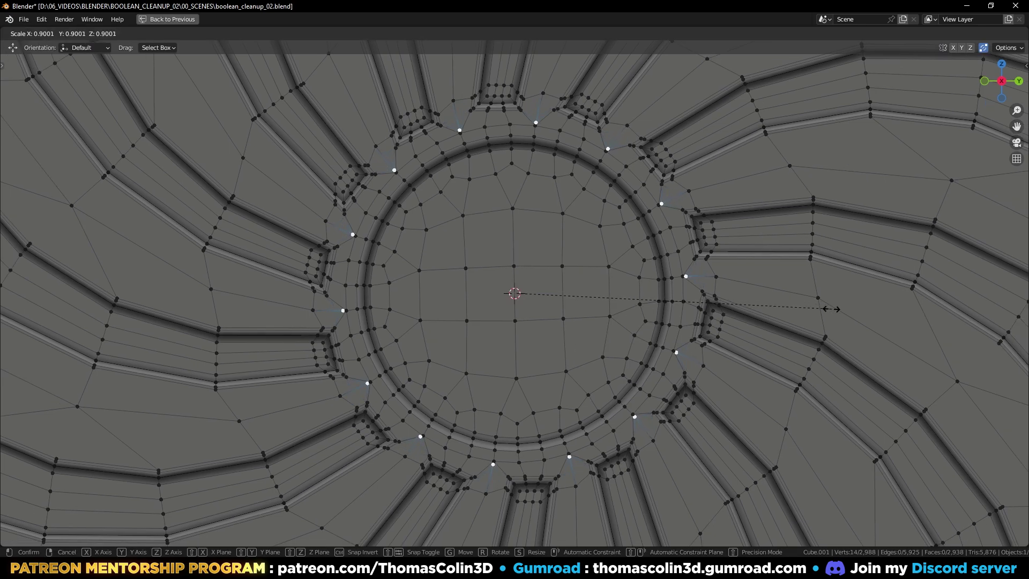
left_click(826, 309)
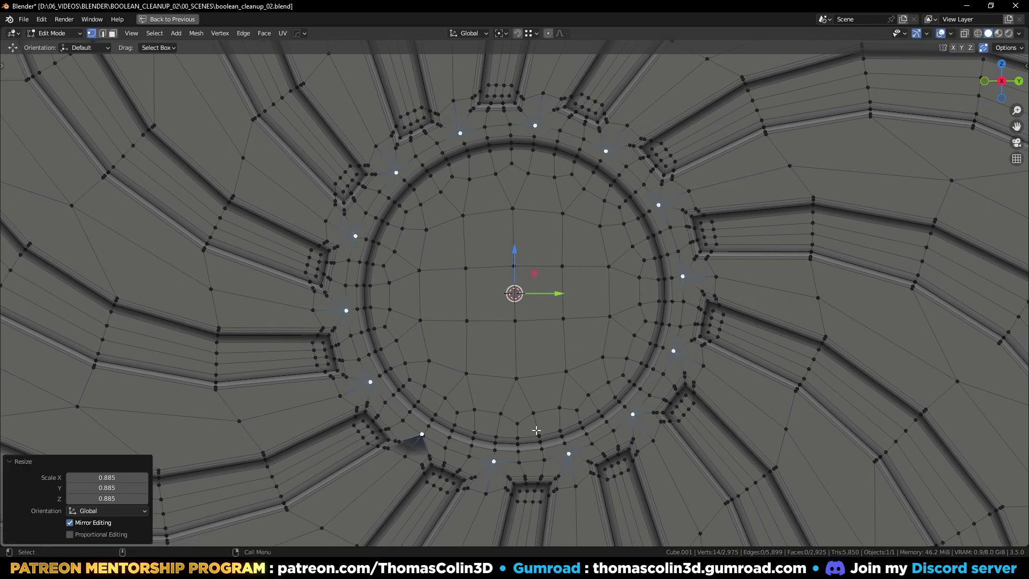
left_click(422, 431)
key("g")
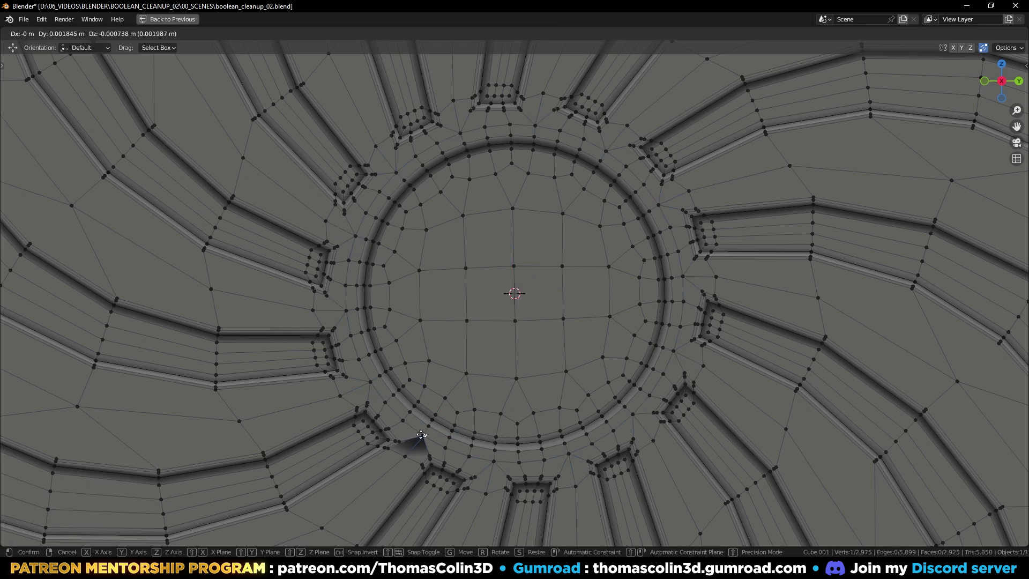
left_click(421, 432)
key("Tab")
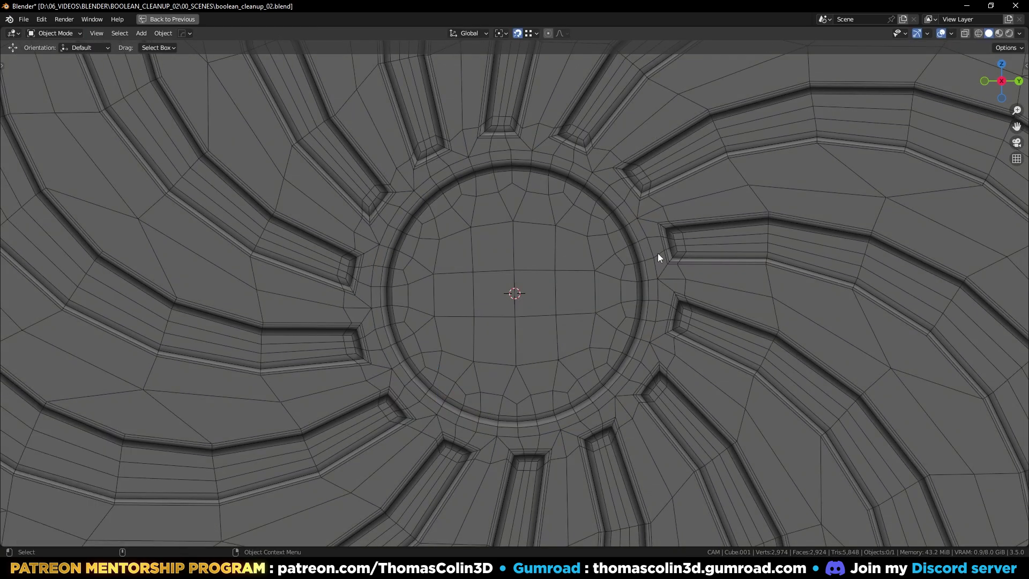
scroll(658, 253, "up", 3)
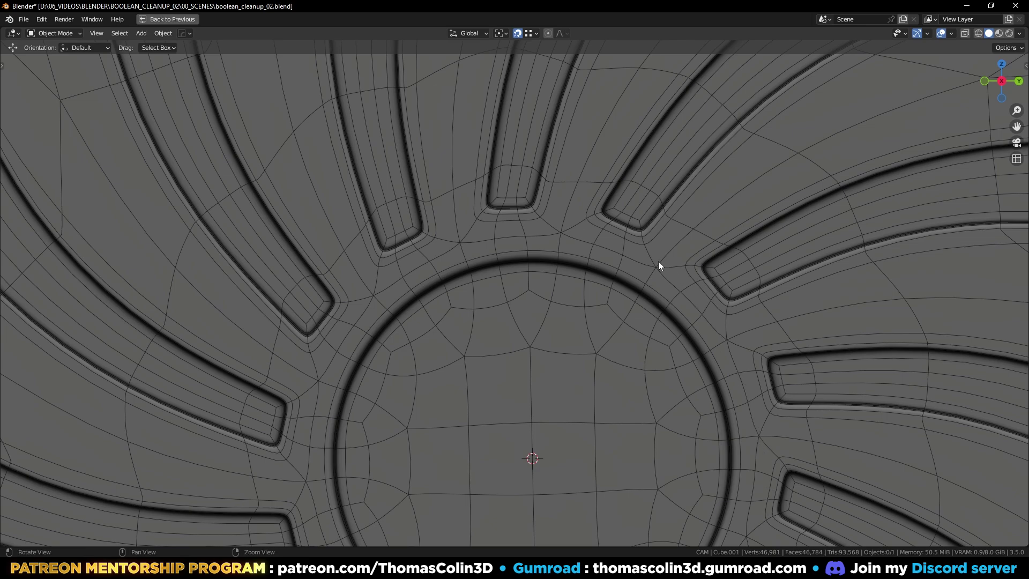
scroll(658, 261, "down", 6)
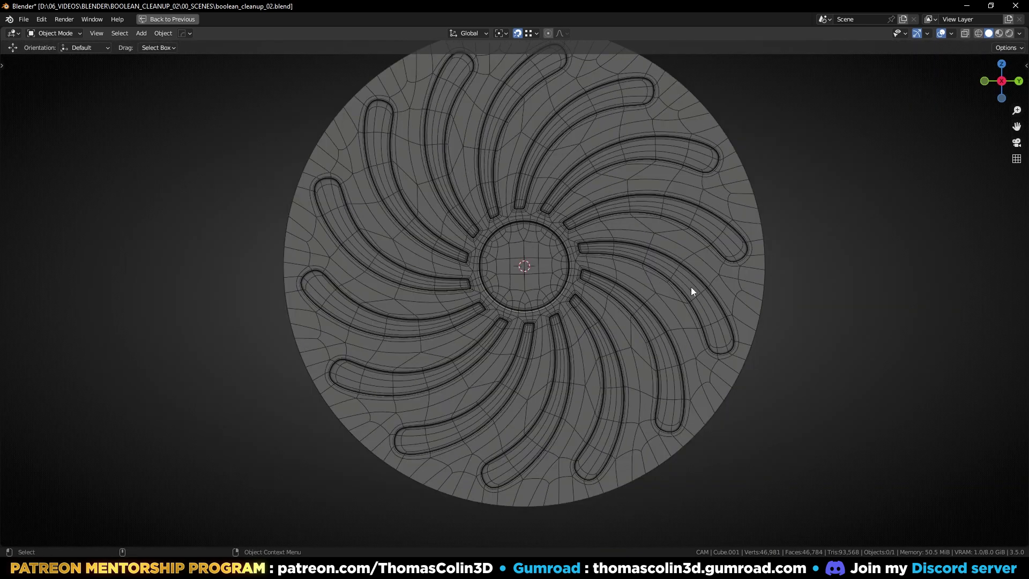